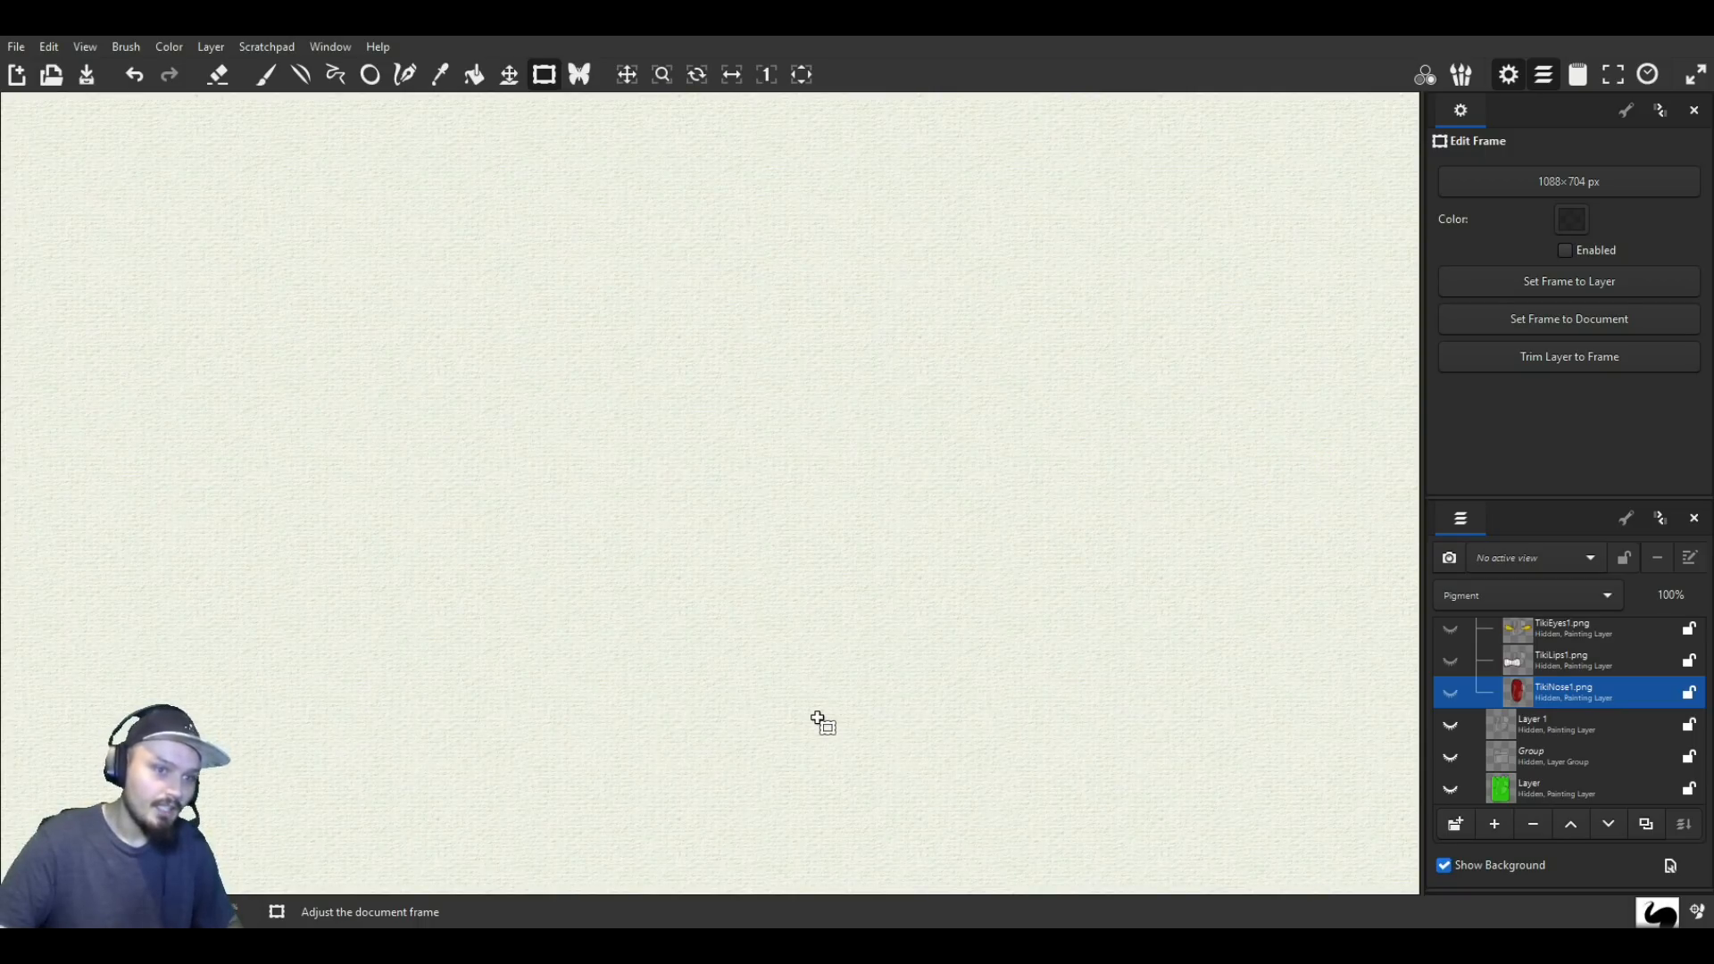
Step: Create a new document with a 1000×1000 px frame and bring the page into view
{"action": "left_click", "coordinate": [16, 74]}
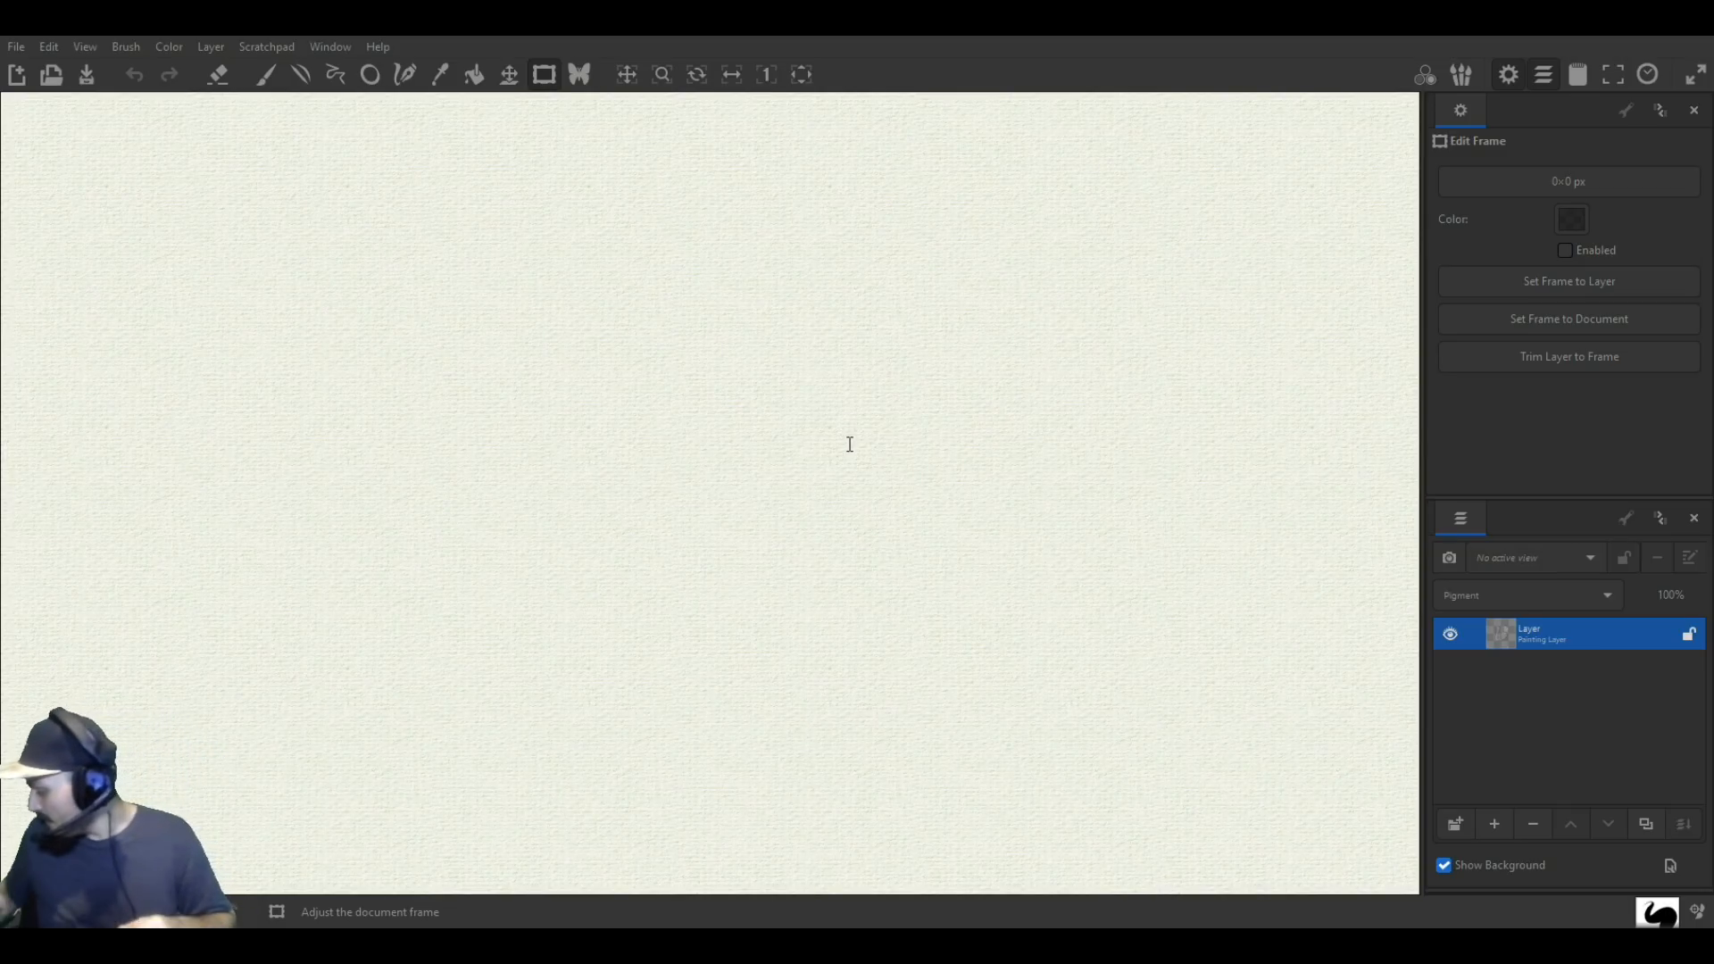
{"action": "type", "text": "1000"}
{"action": "key", "text": "Tab"}
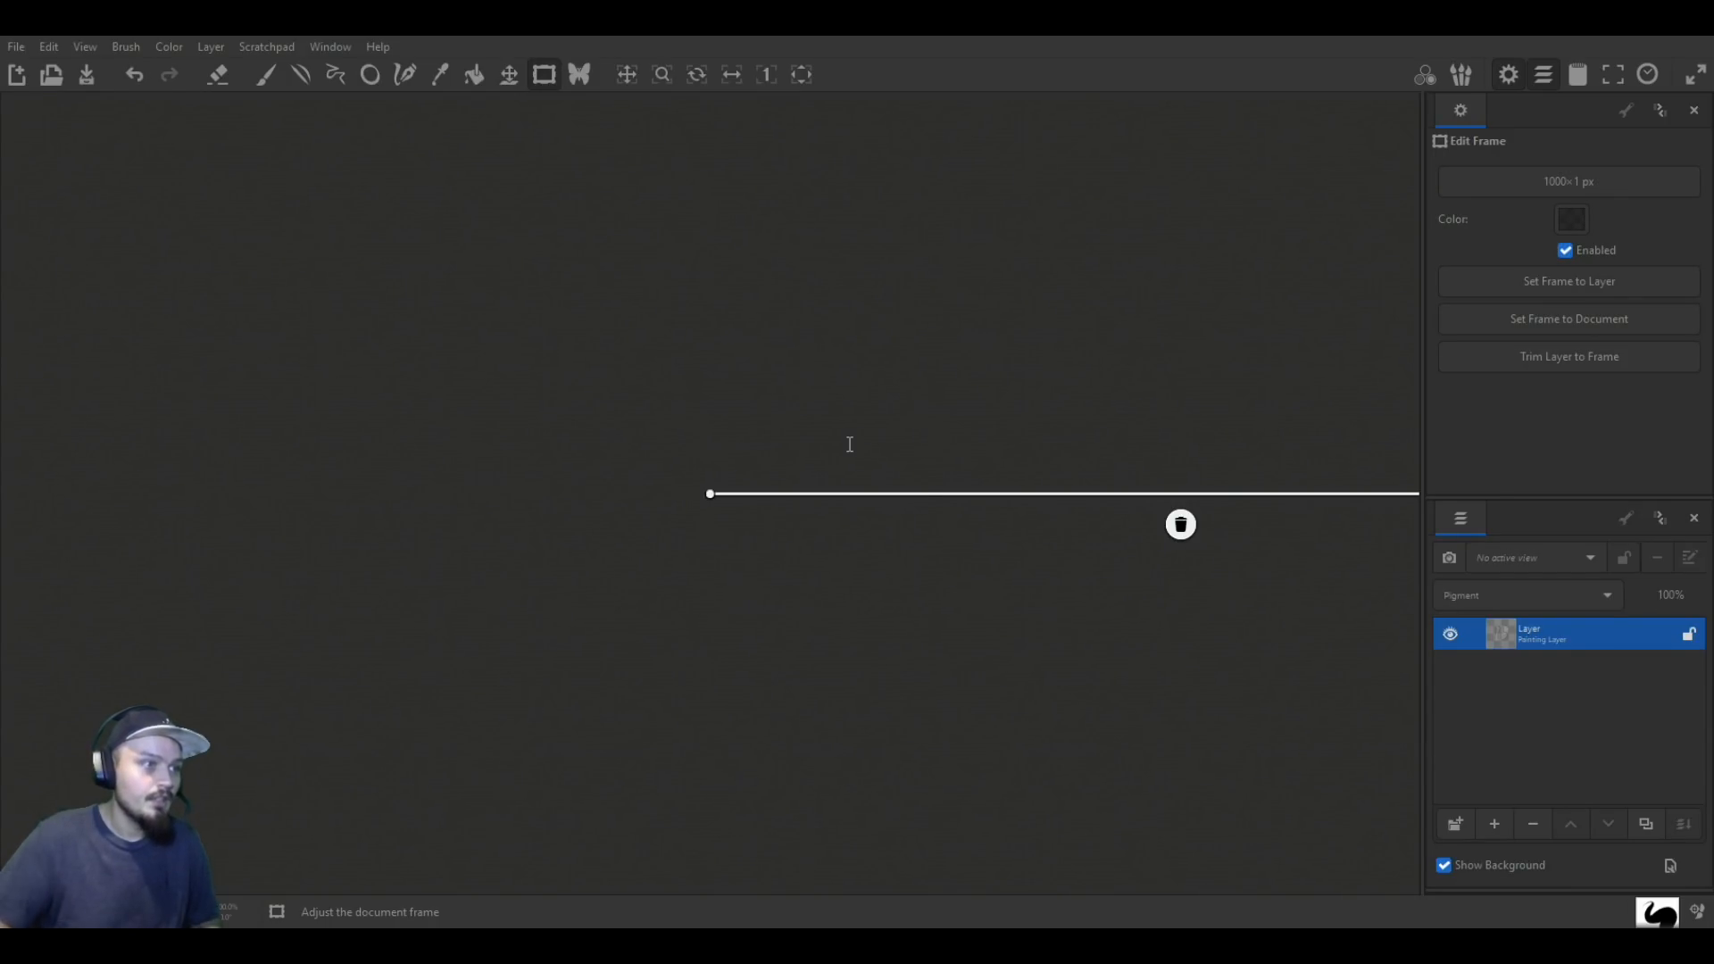
{"action": "left_click", "coordinate": [955, 600]}
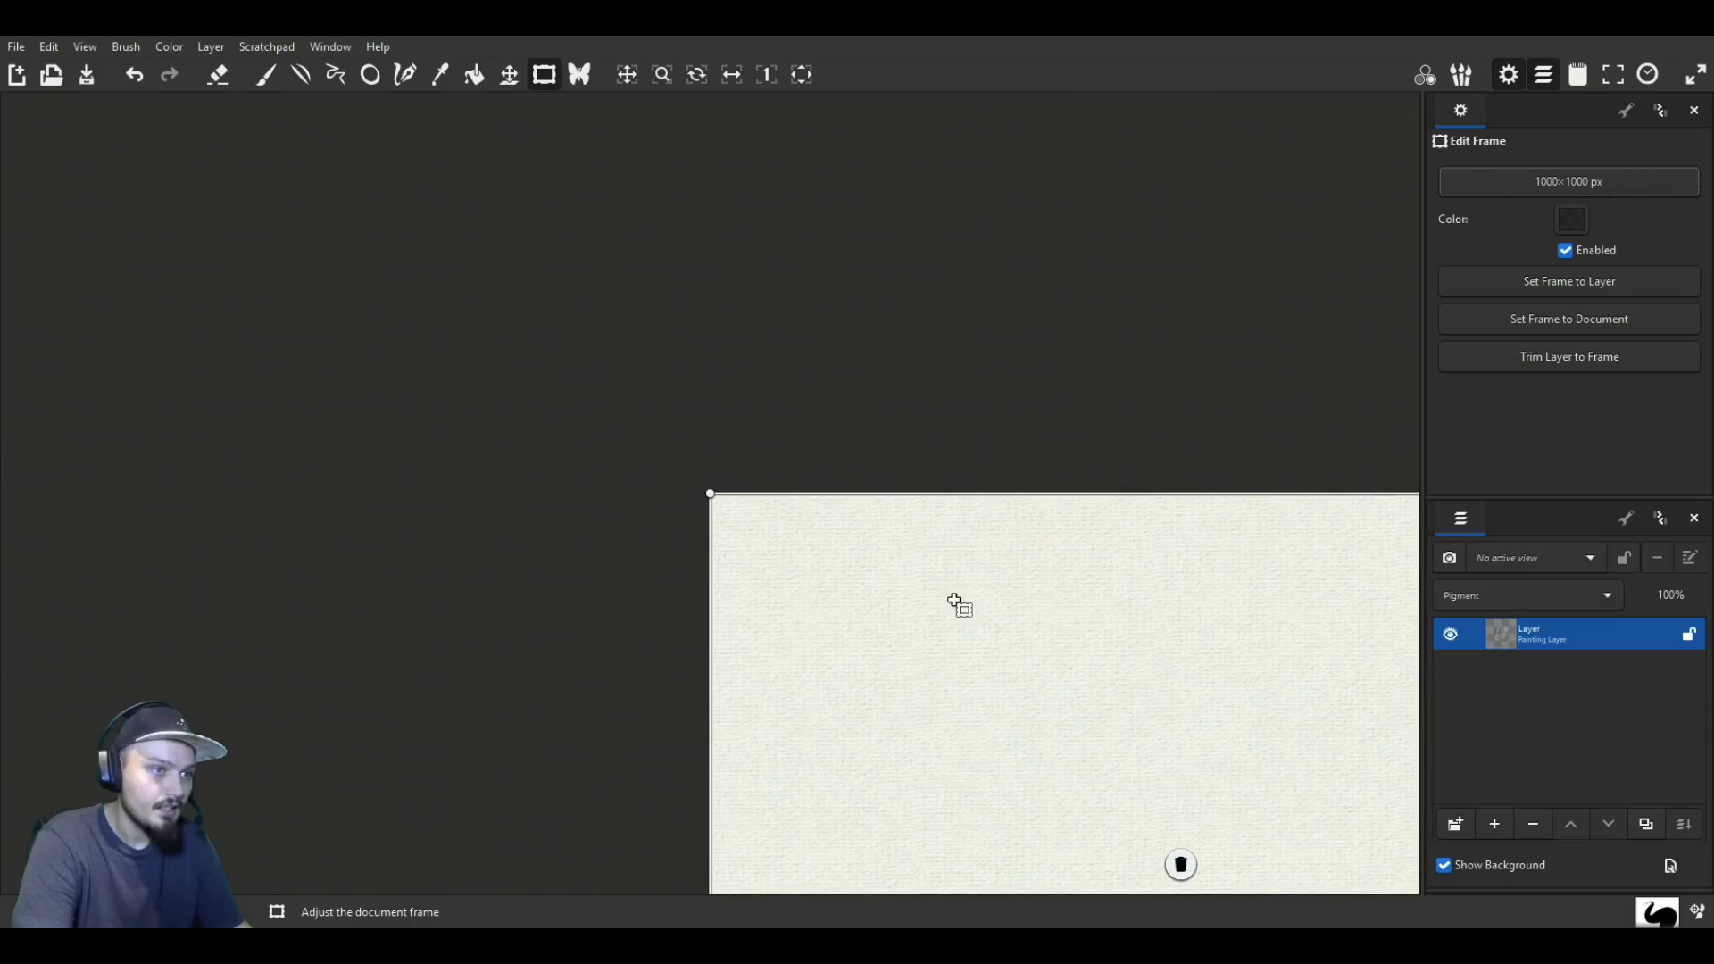
{"action": "left_click_drag", "start_coordinate": [887, 519], "coordinate": [492, 147]}
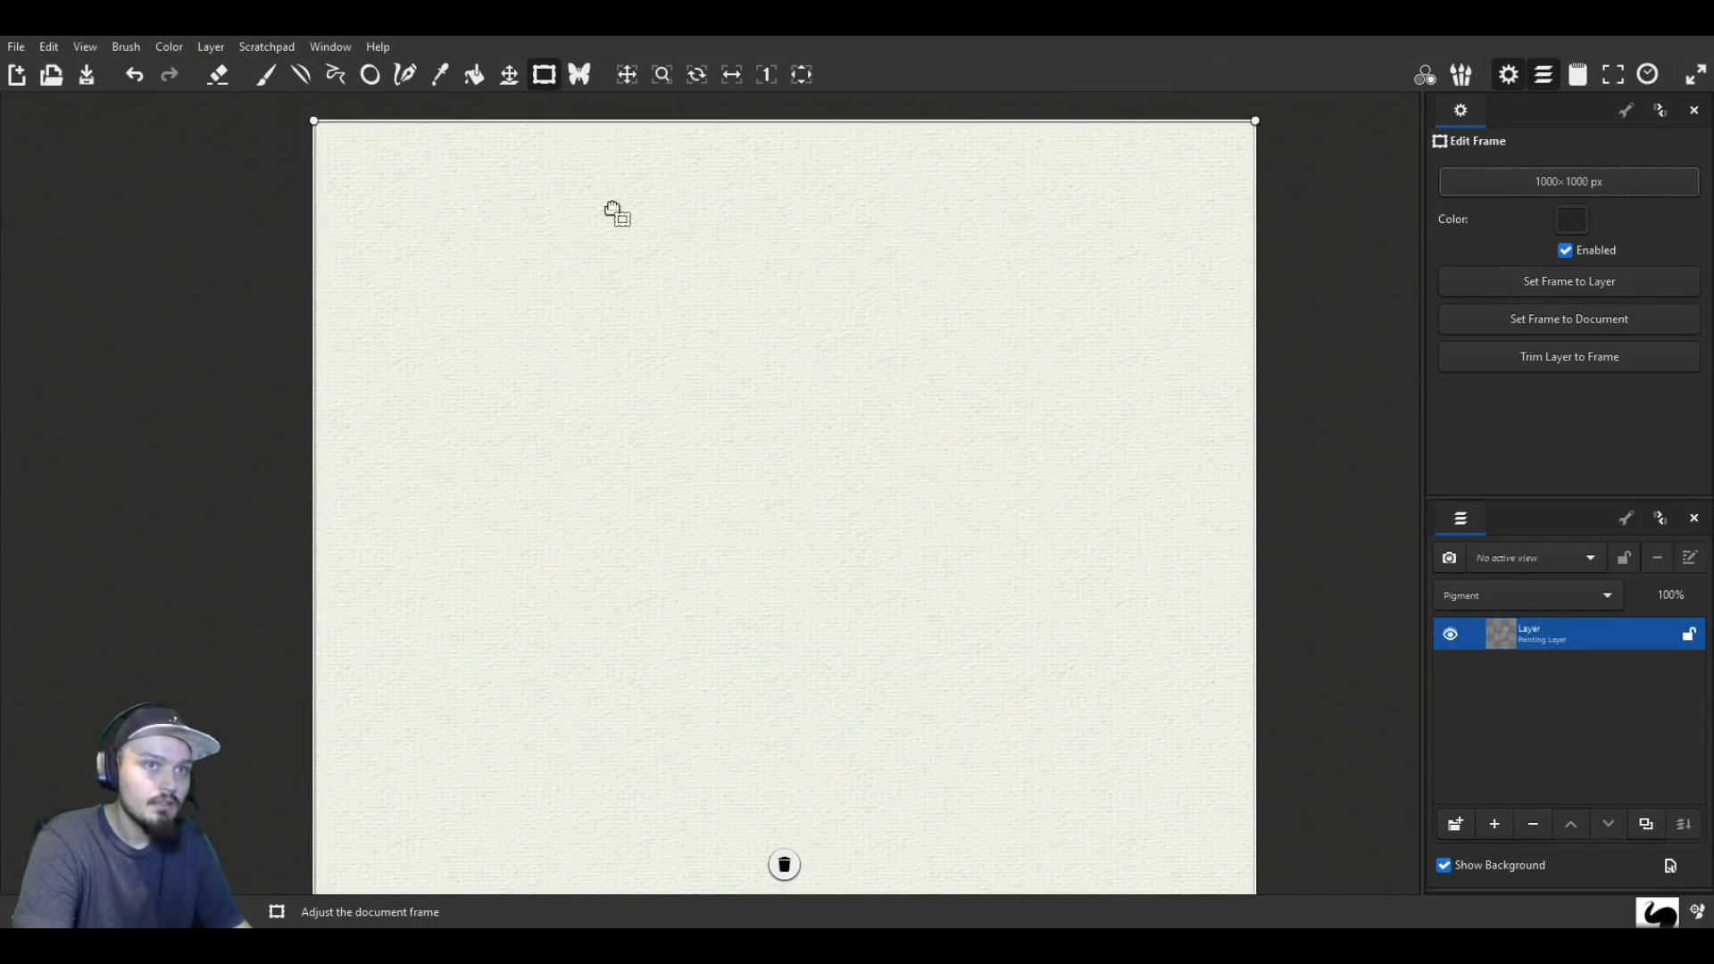
{"action": "left_click_drag", "start_coordinate": [792, 372], "coordinate": [781, 337]}
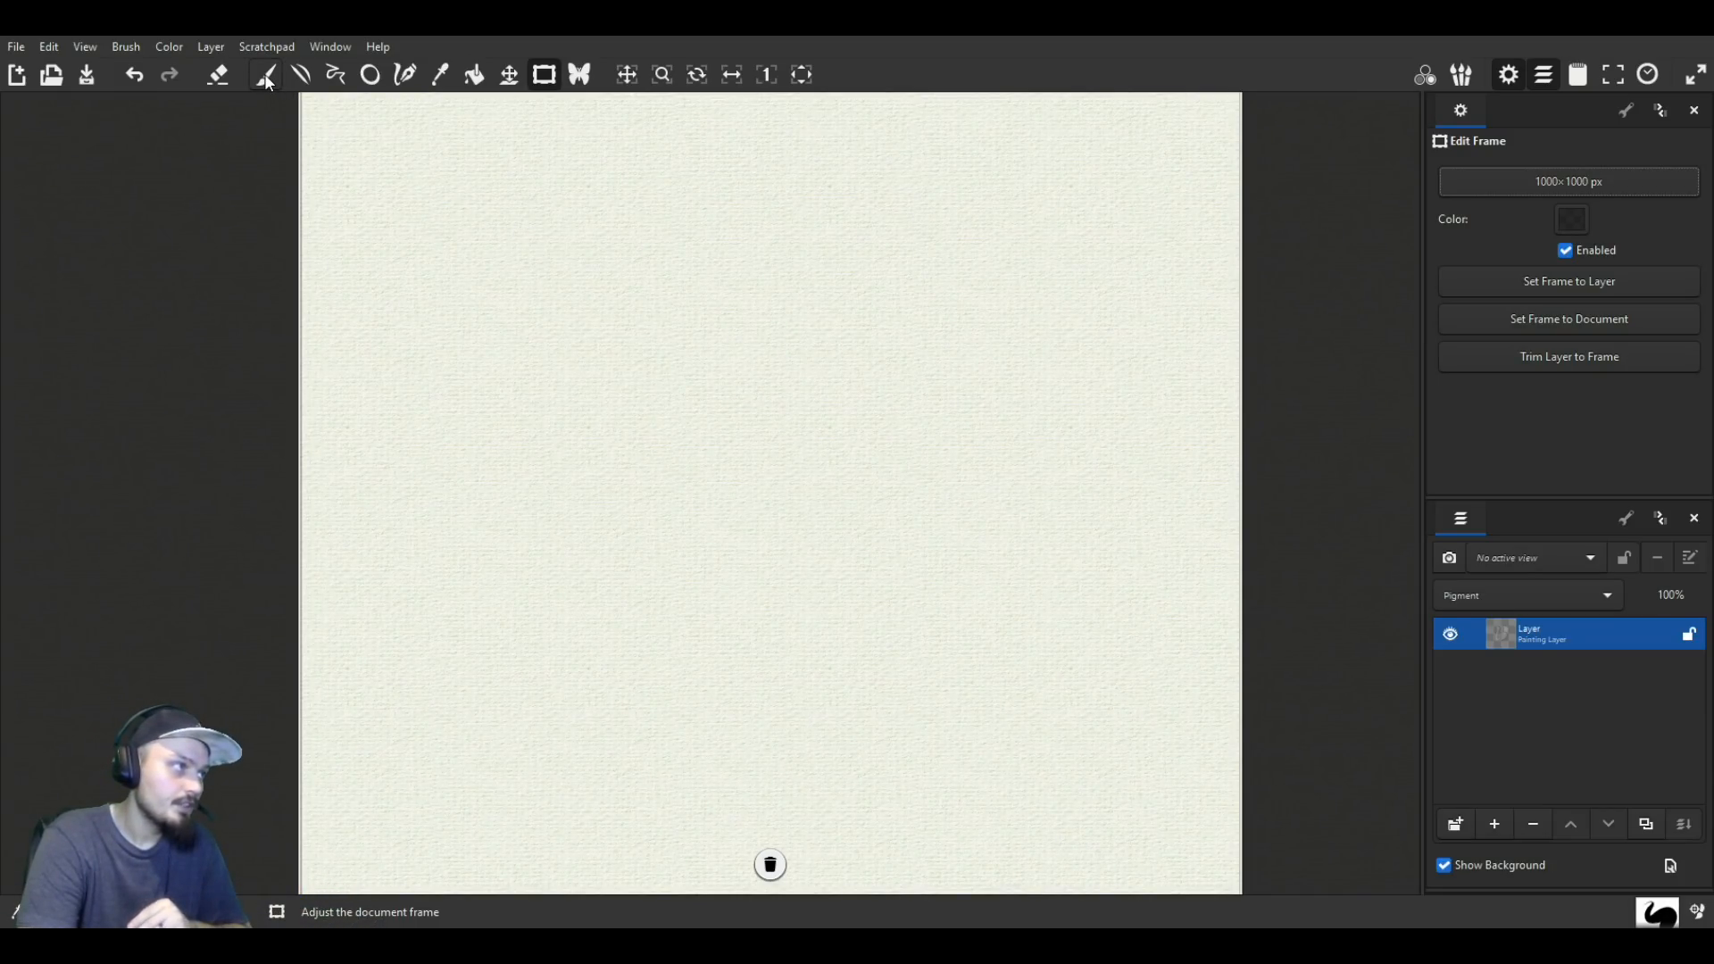
Step: Place a vertical symmetry axis near the middle of the page and paint a mirrored black skull outline with the Freehand brush
{"action": "left_click", "coordinate": [580, 74]}
{"action": "left_click_drag", "start_coordinate": [708, 459], "coordinate": [765, 429]}
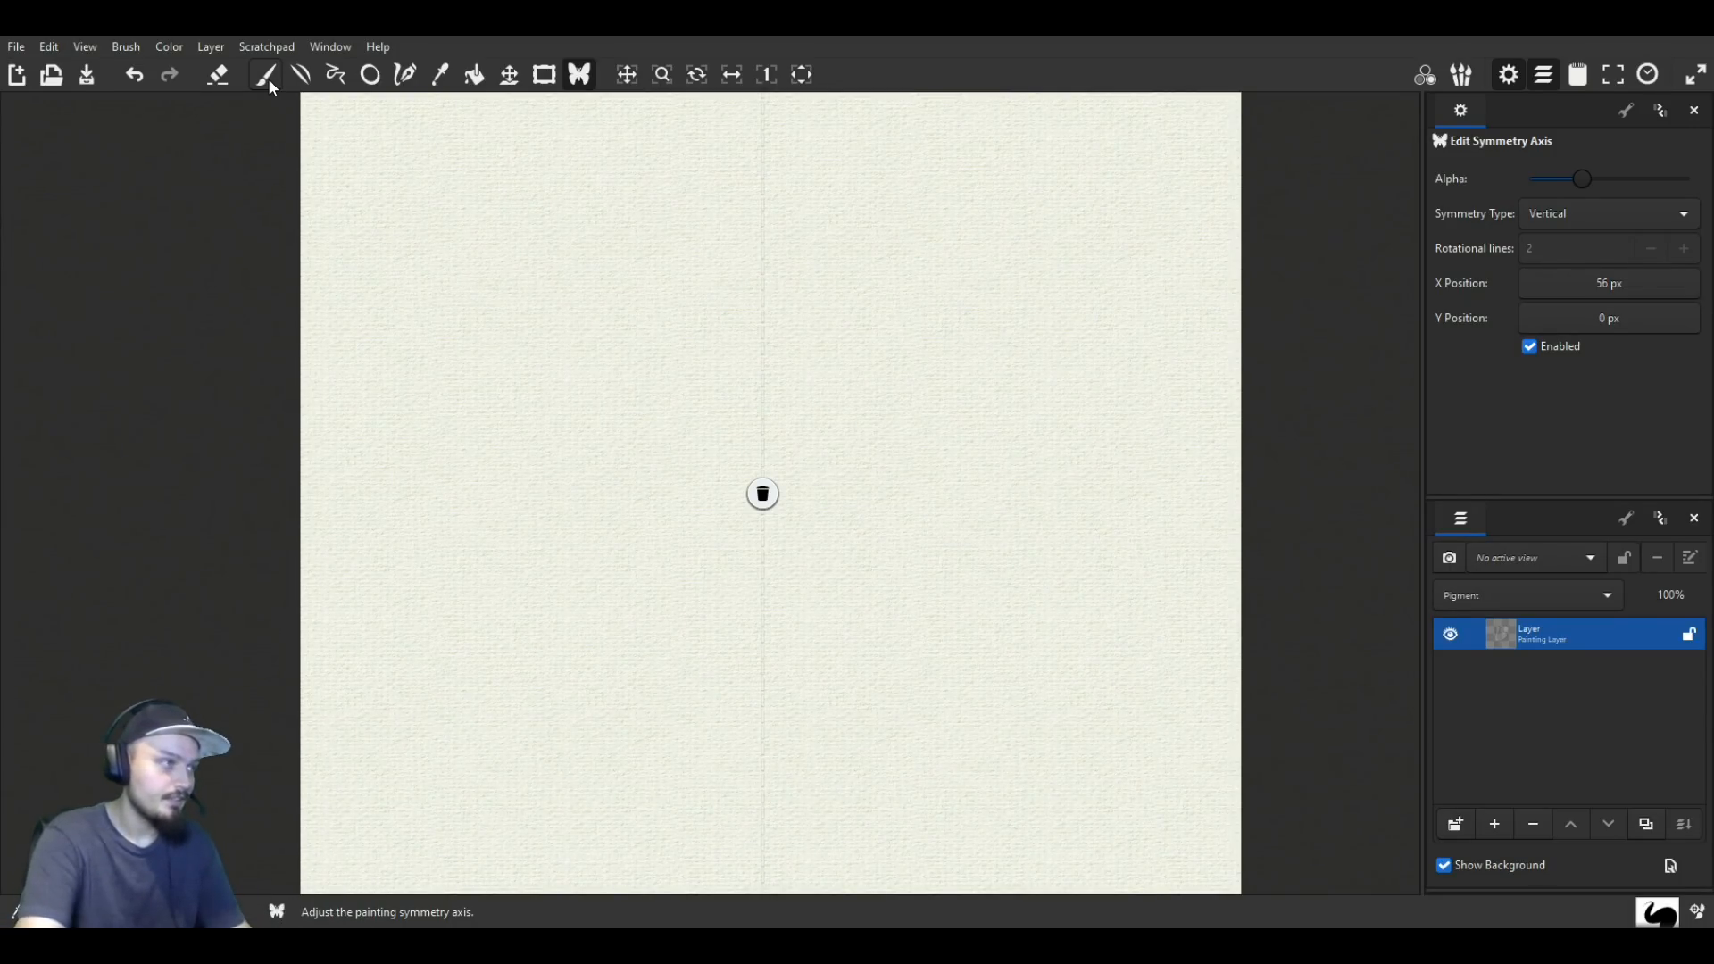
{"action": "left_click", "coordinate": [266, 76]}
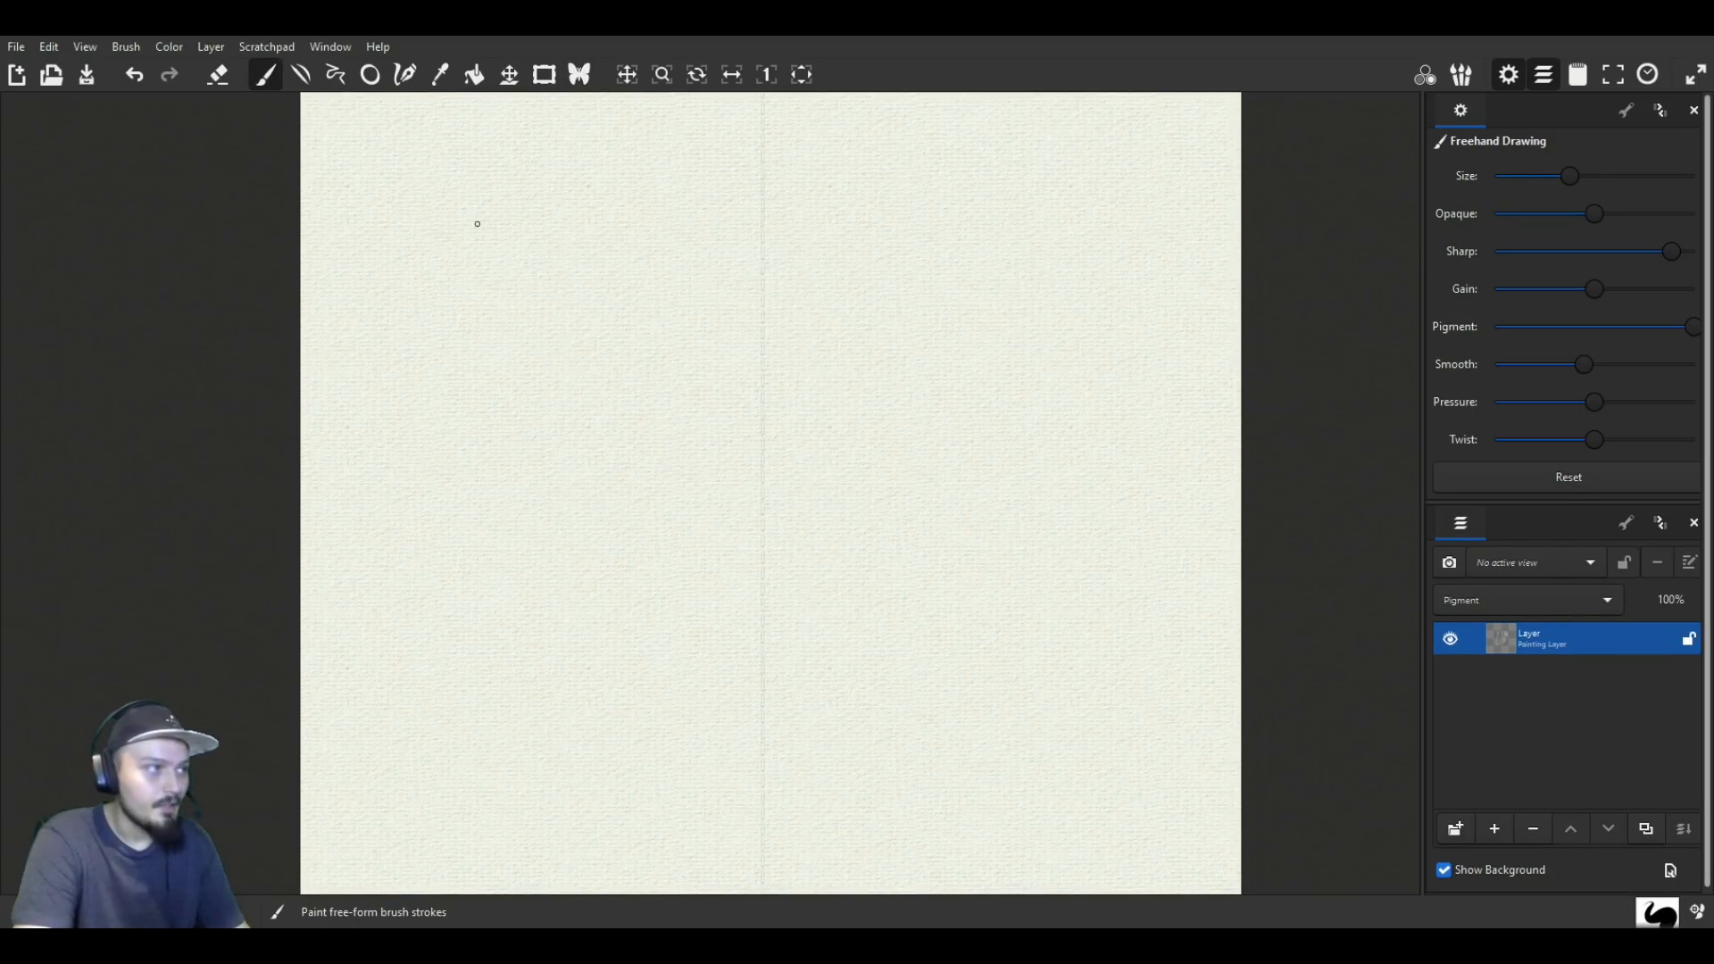
{"action": "mouse_move", "coordinate": [430, 175]}
{"action": "left_mouse_down"}
{"action": "mouse_move", "coordinate": [425, 203]}
{"action": "mouse_move", "coordinate": [430, 179]}
{"action": "left_mouse_up"}
{"action": "left_click", "coordinate": [134, 75]}
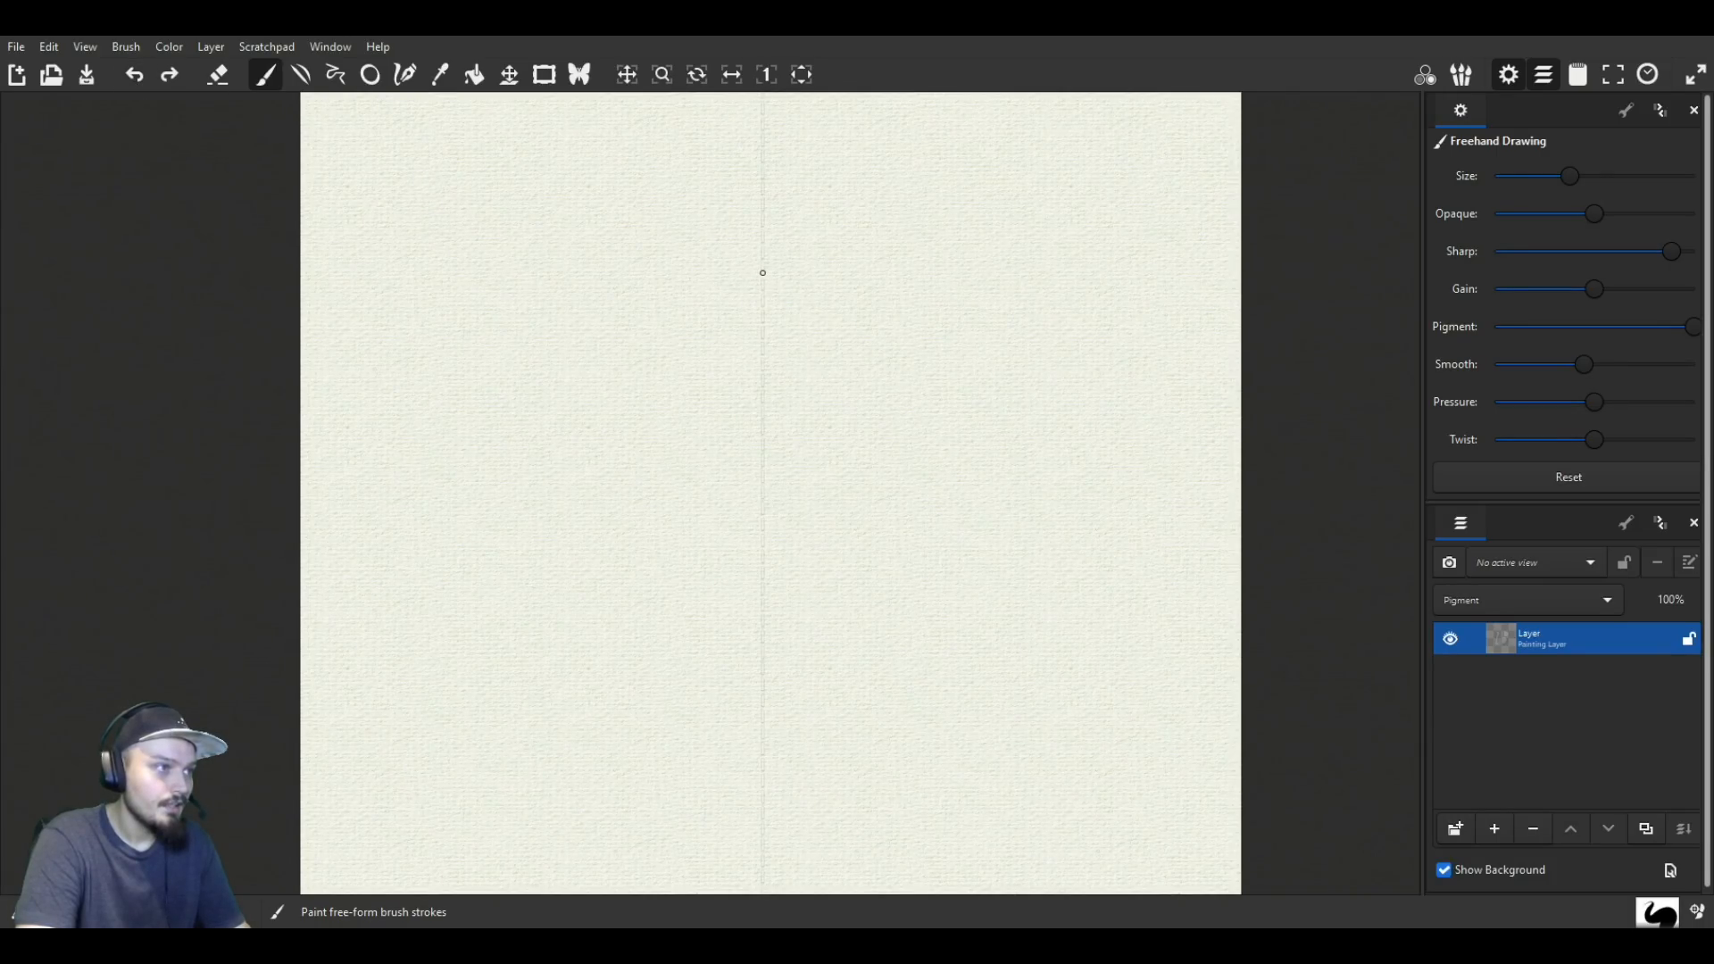
{"action": "mouse_move", "coordinate": [762, 272]}
{"action": "left_mouse_down"}
{"action": "mouse_move", "coordinate": [636, 291]}
{"action": "mouse_move", "coordinate": [598, 317]}
{"action": "mouse_move", "coordinate": [552, 427]}
{"action": "mouse_move", "coordinate": [555, 493]}
{"action": "mouse_move", "coordinate": [593, 574]}
{"action": "mouse_move", "coordinate": [665, 615]}
{"action": "mouse_move", "coordinate": [681, 670]}
{"action": "mouse_move", "coordinate": [764, 664]}
{"action": "left_mouse_up"}
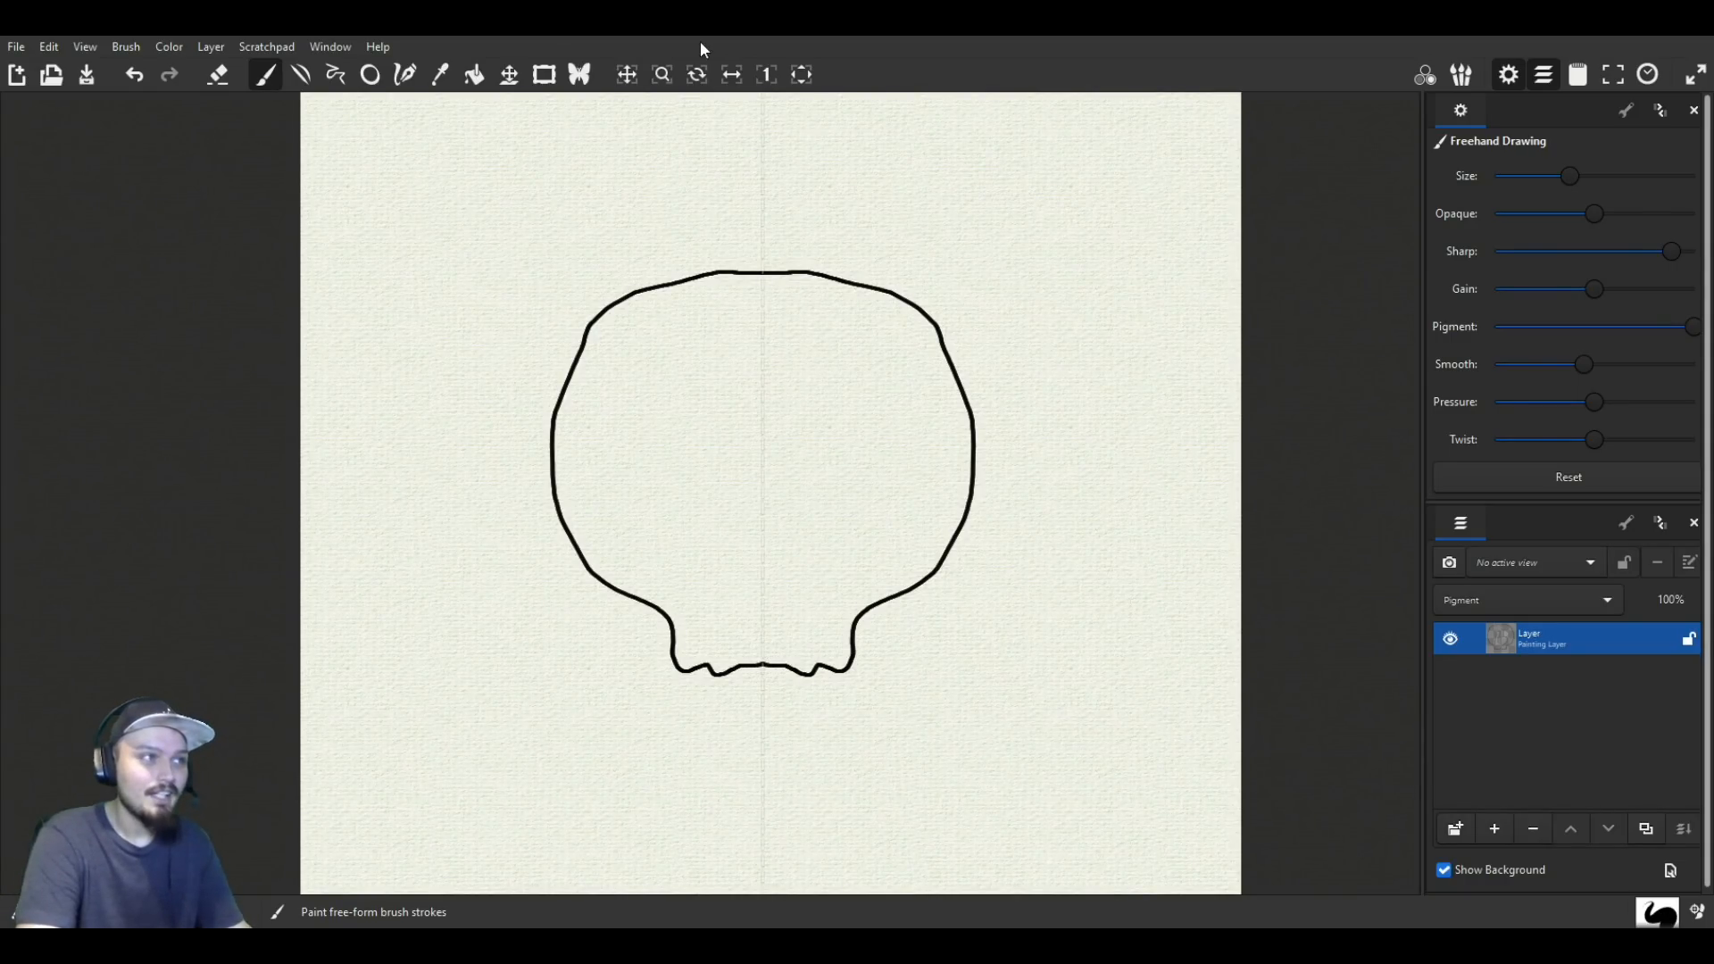
Step: Remove the symmetry axis and flood-fill the inside of the skull outline with red
{"action": "left_click", "coordinate": [580, 74]}
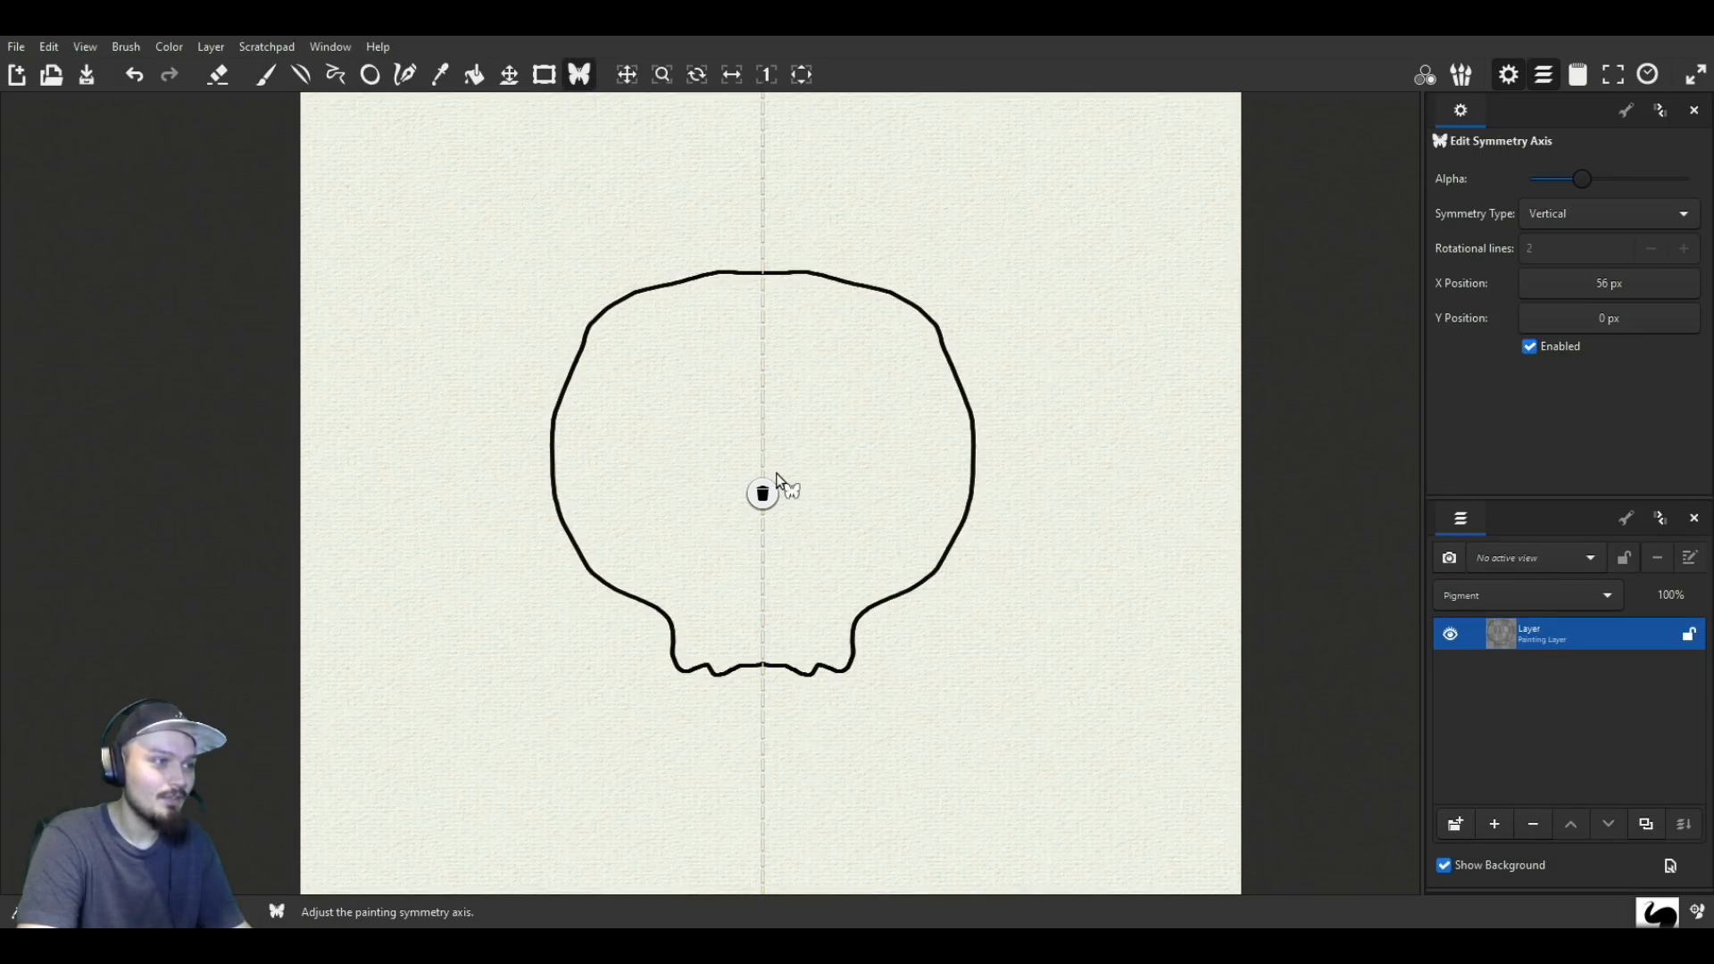
{"action": "left_click", "coordinate": [763, 498]}
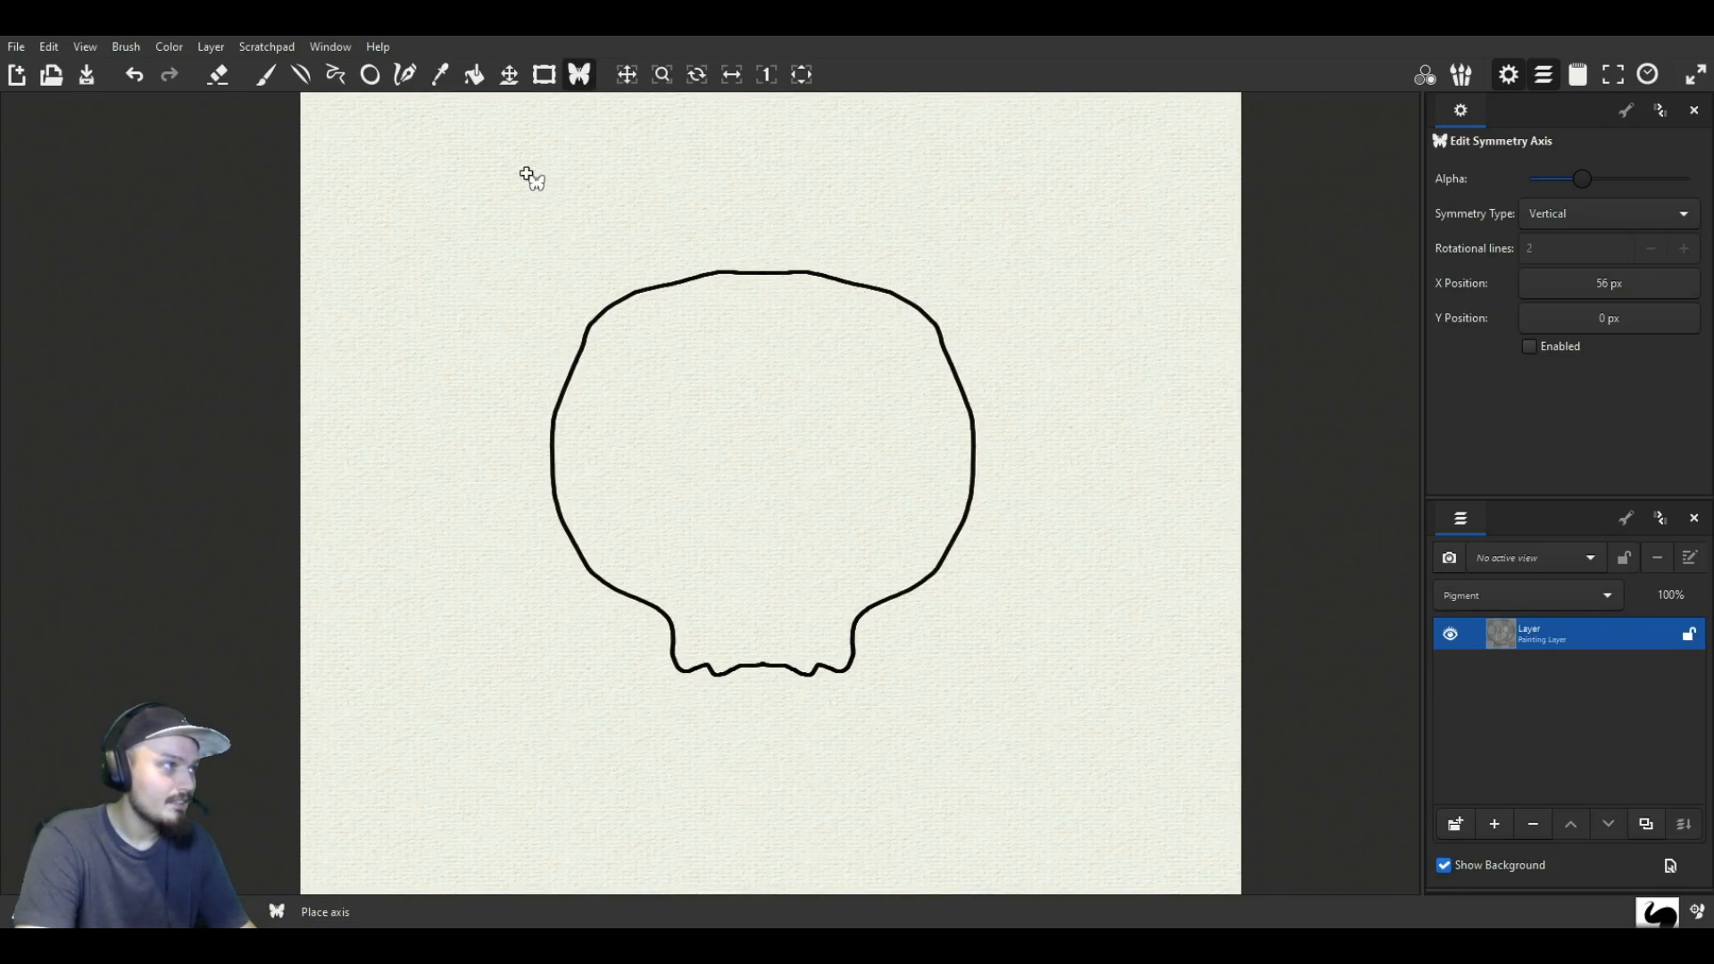
{"action": "left_click", "coordinate": [474, 75]}
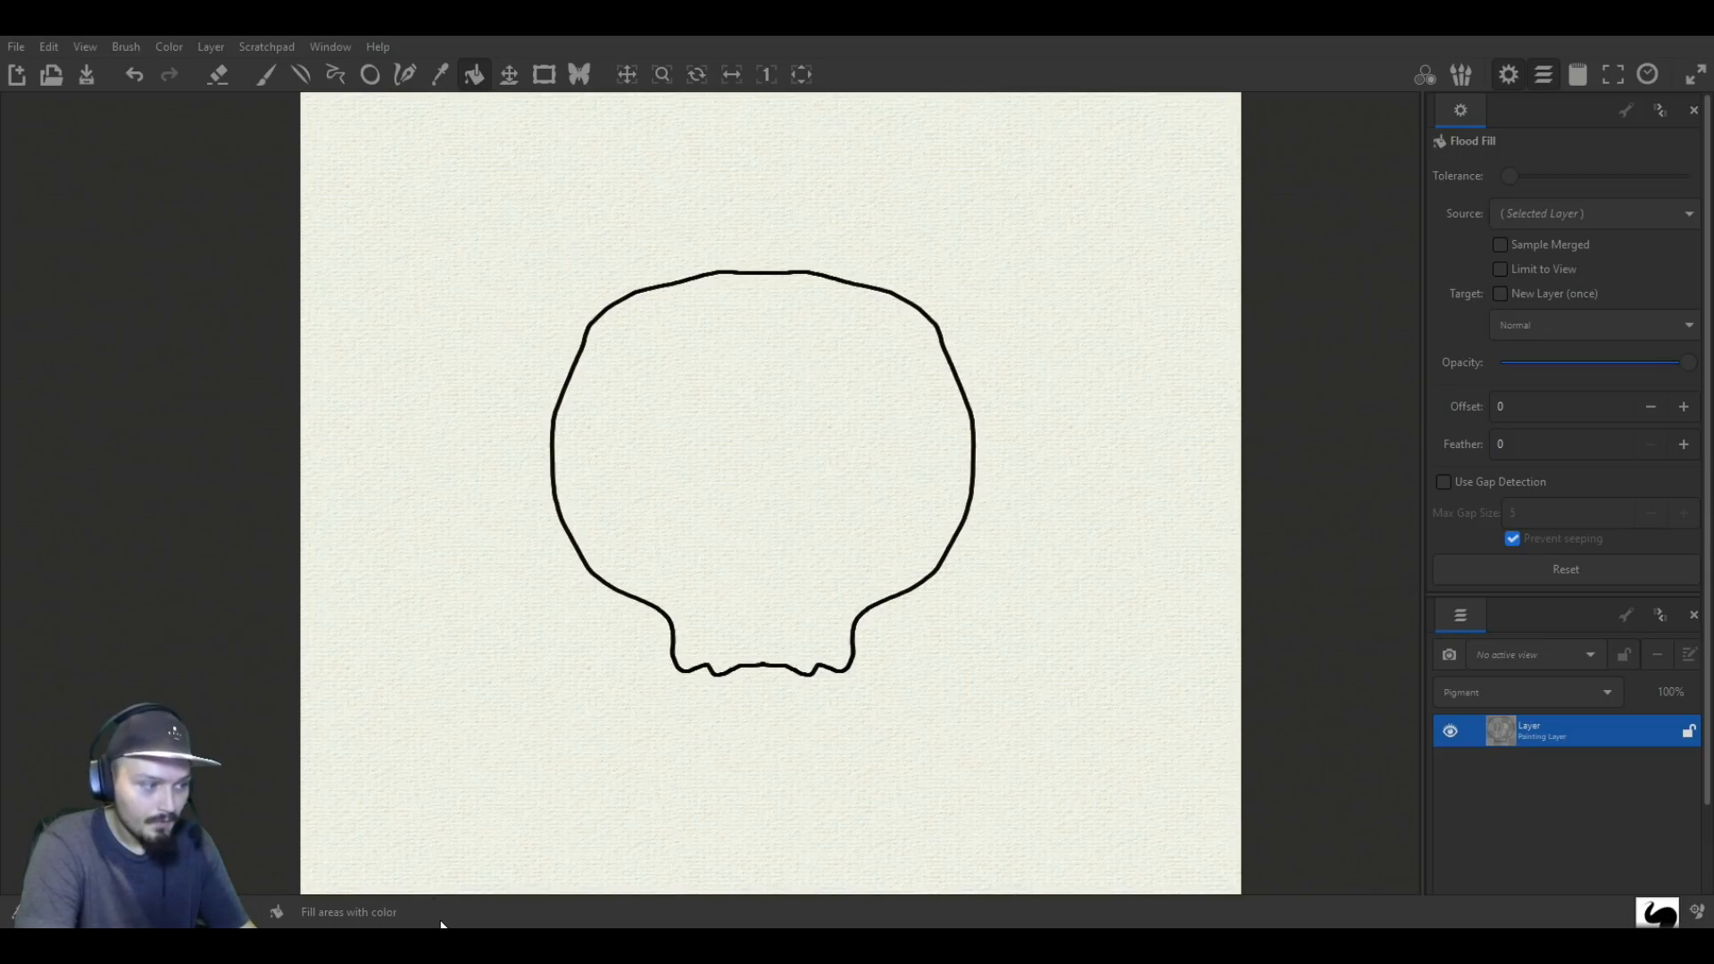
{"action": "left_click", "coordinate": [791, 520]}
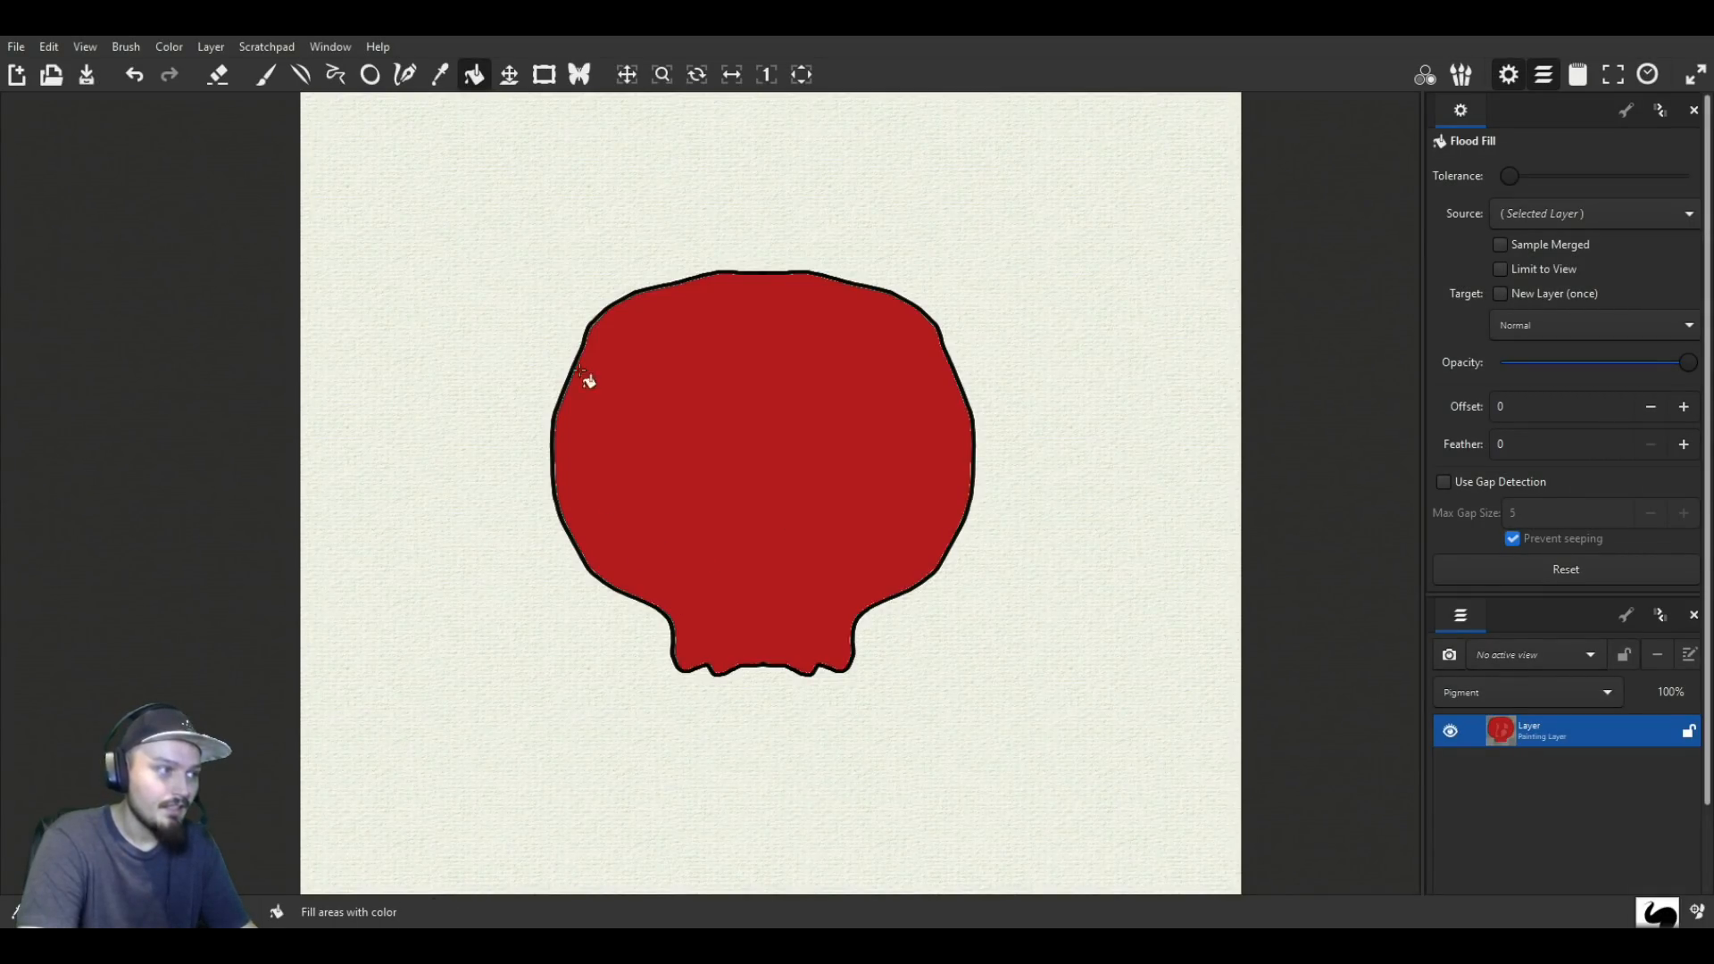
Step: Add a new painting layer above the skull and hide the paper background
{"action": "left_click", "coordinate": [265, 75]}
{"action": "scroll", "coordinate": [558, 460], "scroll_direction": "up", "scroll_amount": 3}
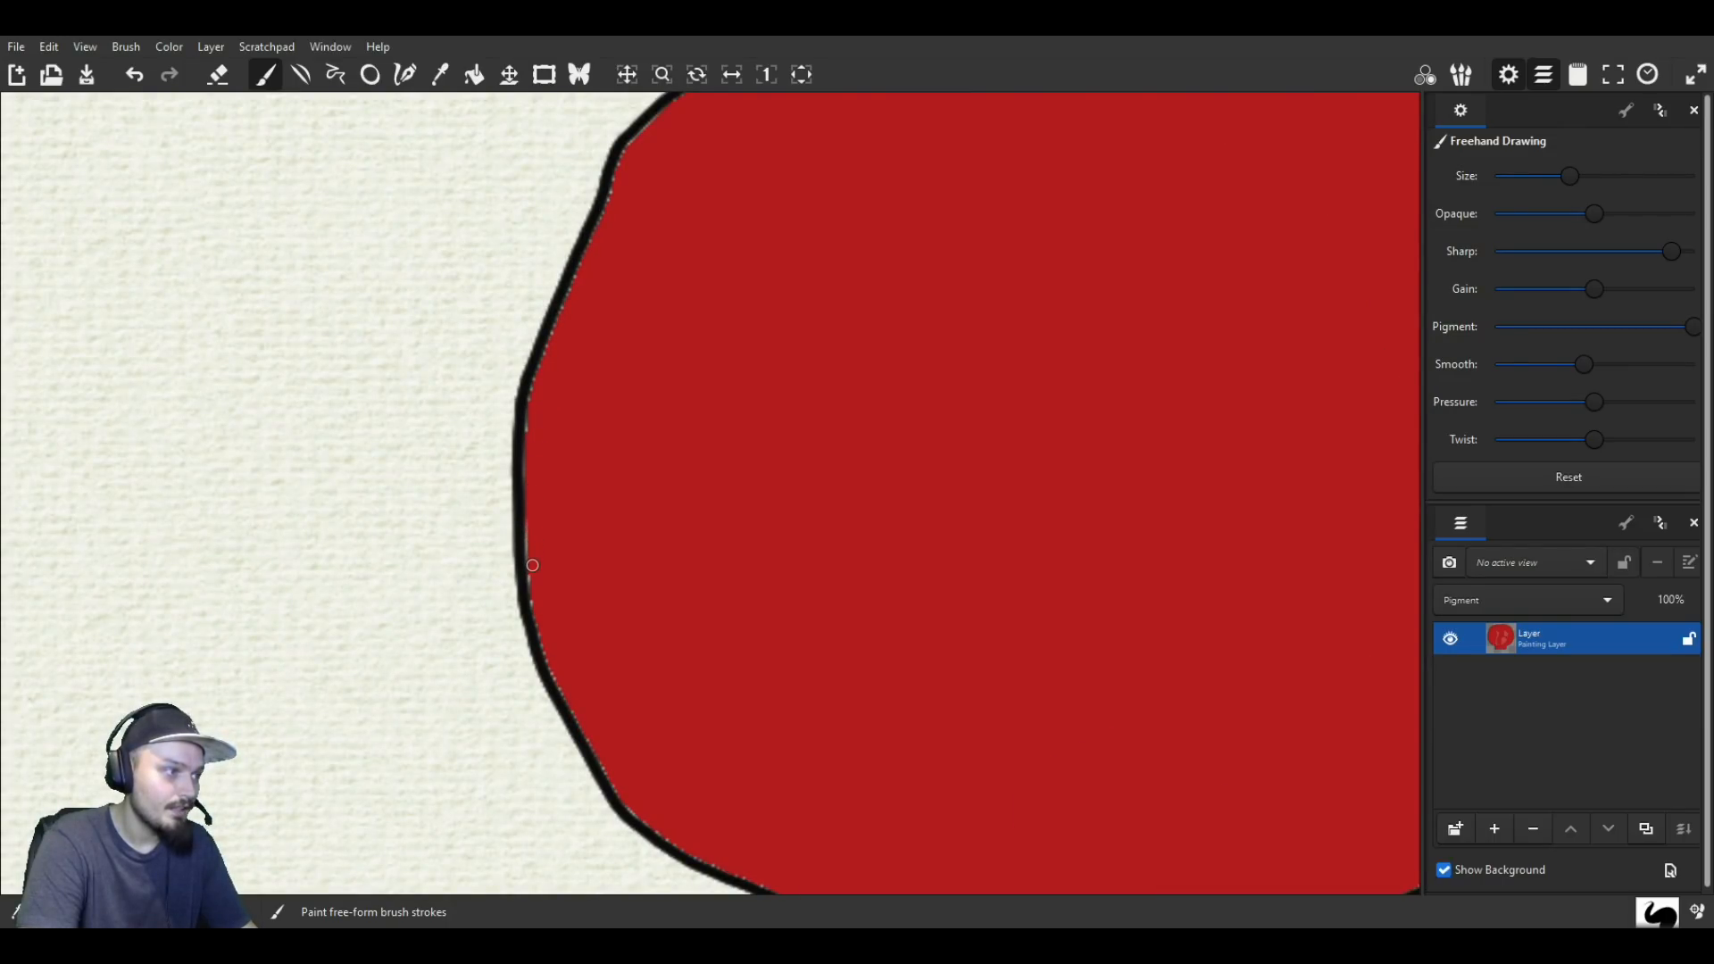
{"action": "scroll", "coordinate": [768, 421], "scroll_direction": "down", "scroll_amount": 6}
{"action": "scroll", "coordinate": [810, 428], "scroll_direction": "up", "scroll_amount": 3}
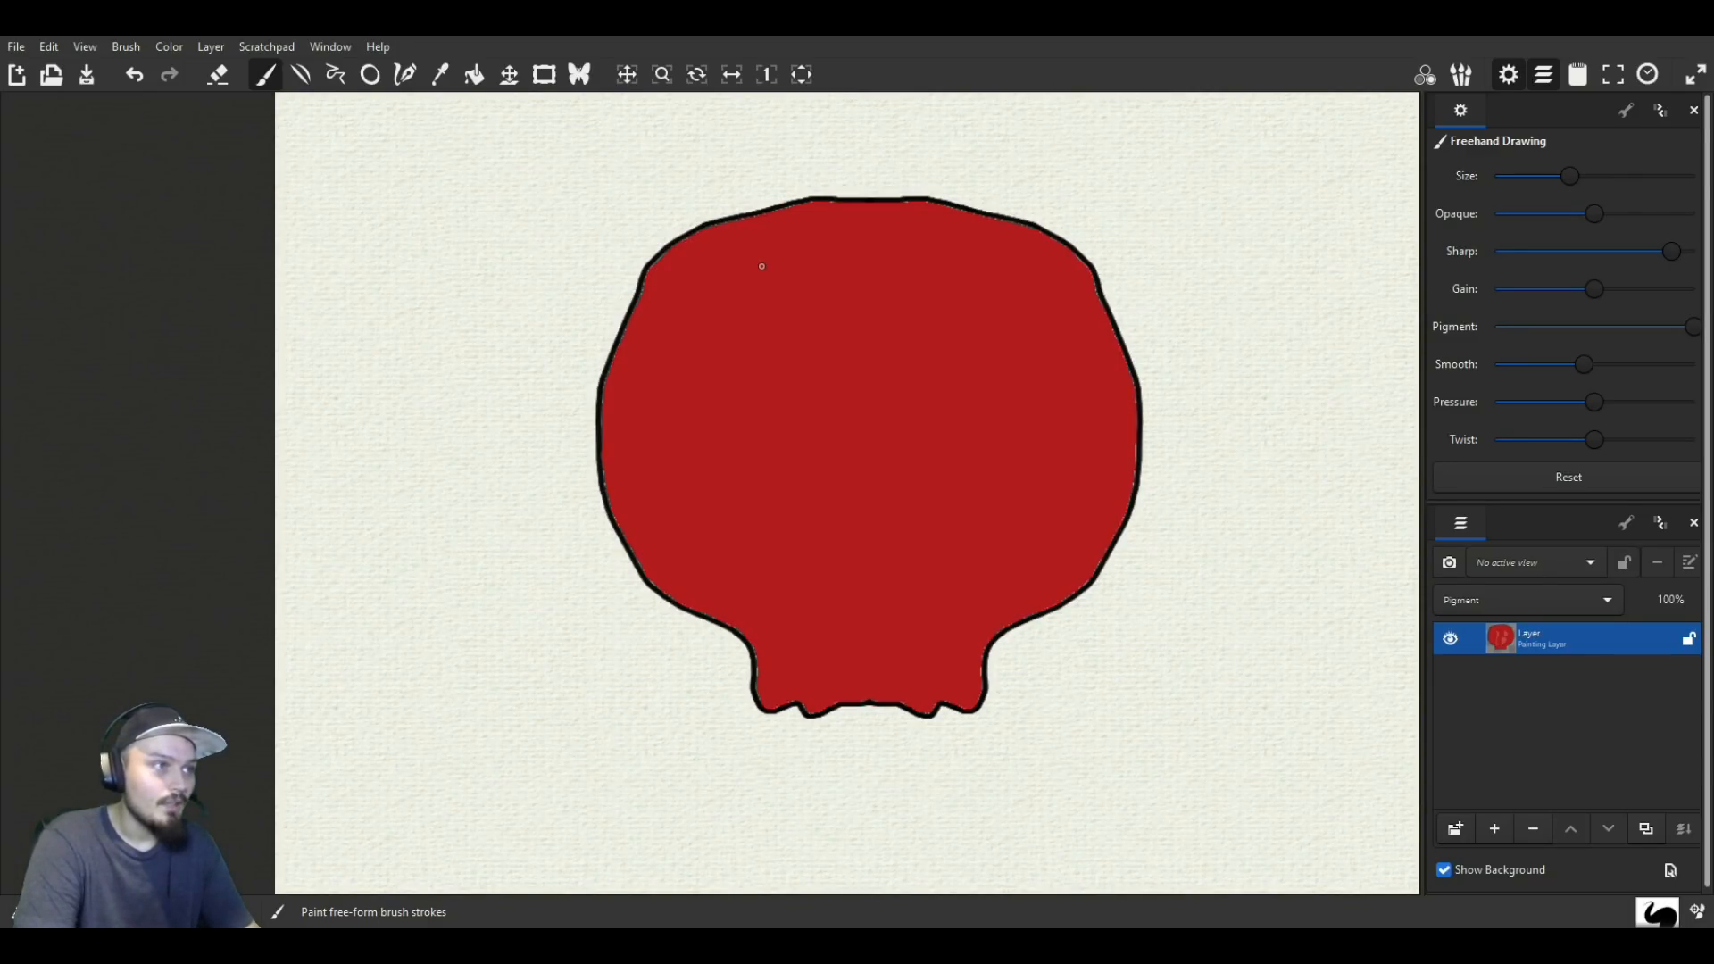
{"action": "left_click", "coordinate": [1497, 827]}
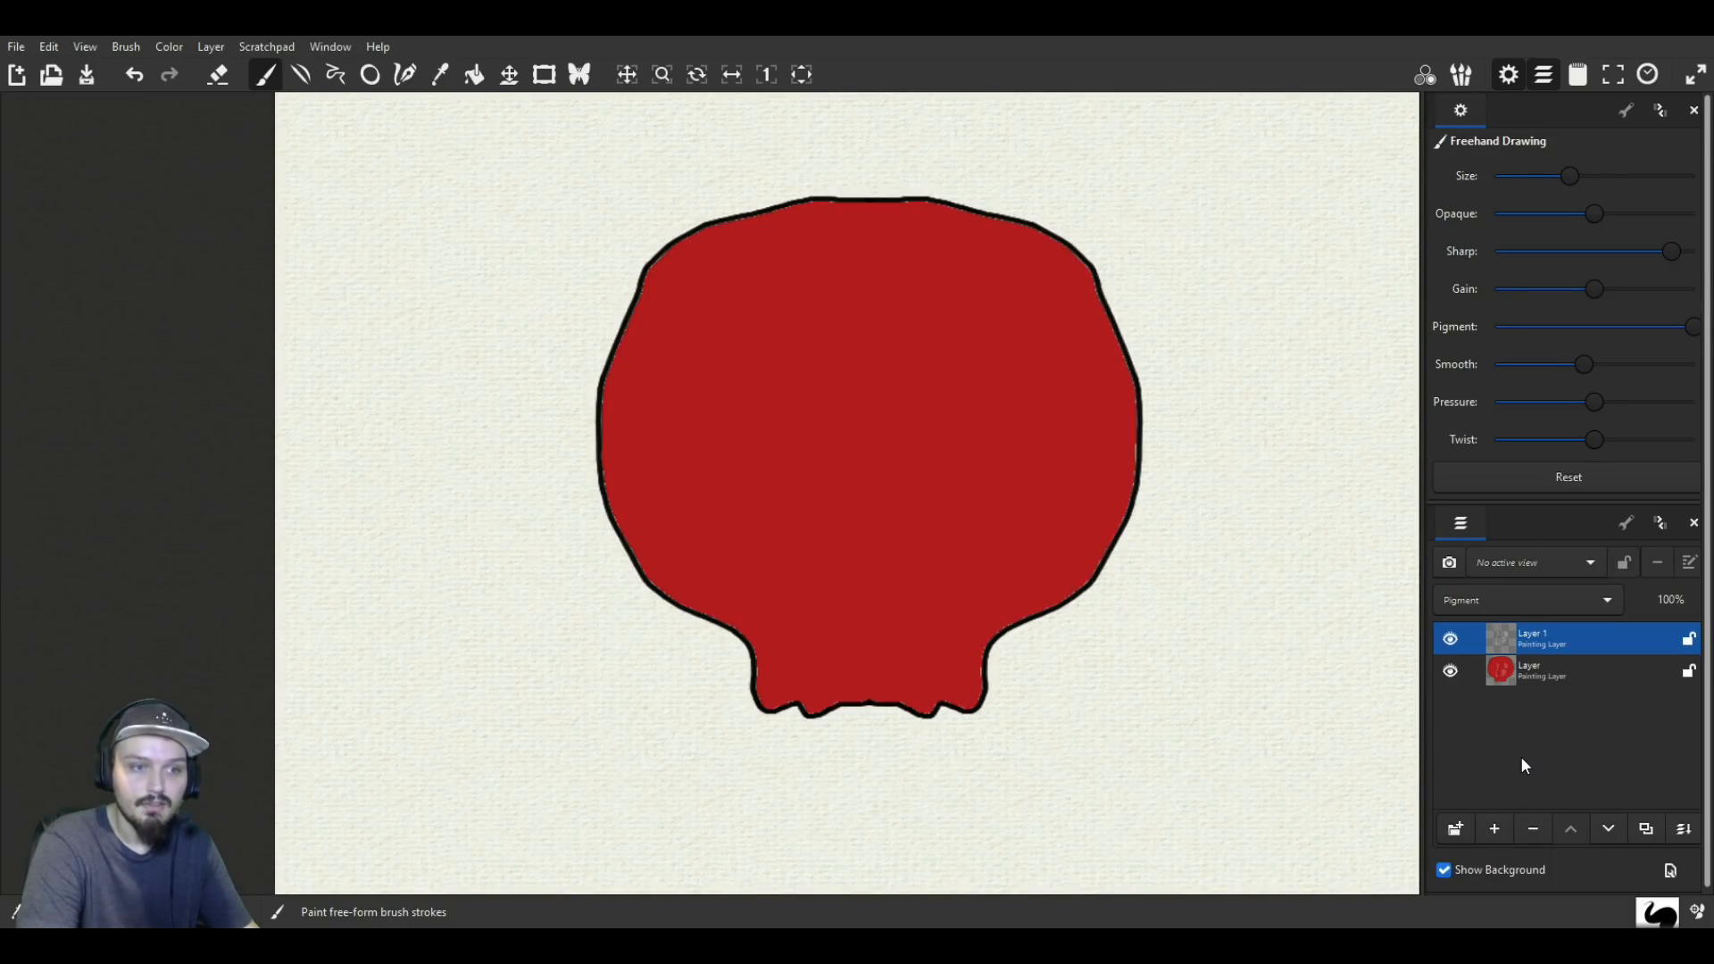
{"action": "left_click", "coordinate": [1455, 870]}
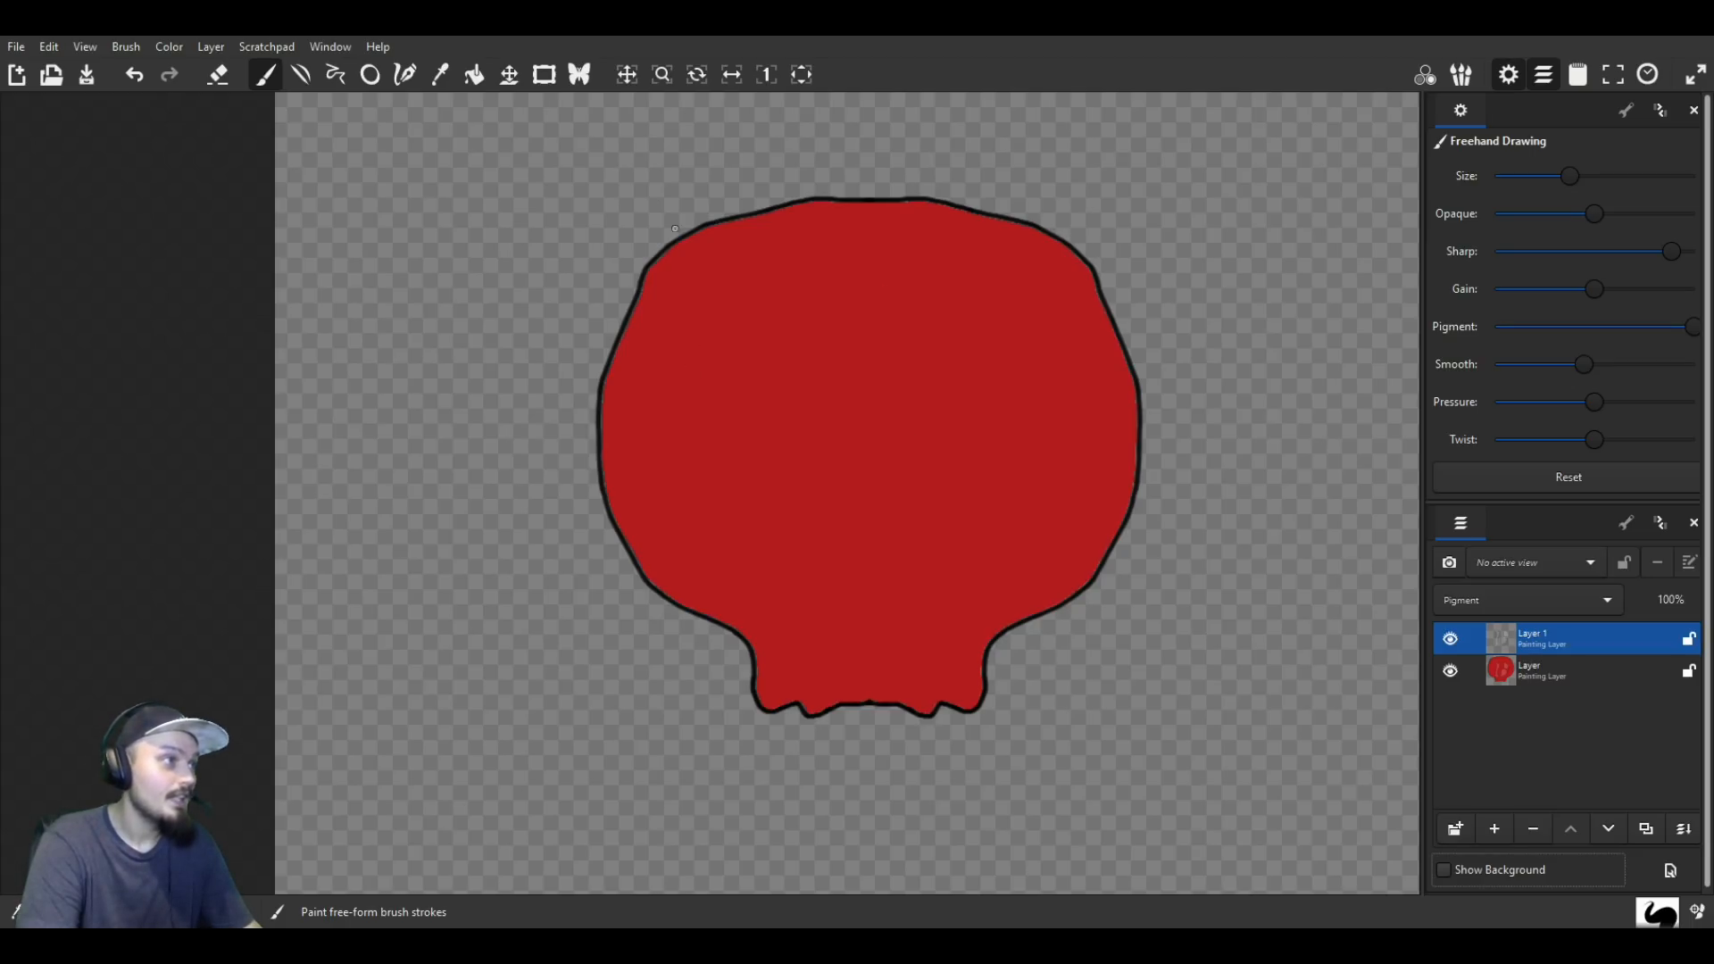
Step: Restore the vertical symmetry axis, outline a pair of large slanted eyes in black and fill both with bright green
{"action": "left_click", "coordinate": [581, 76]}
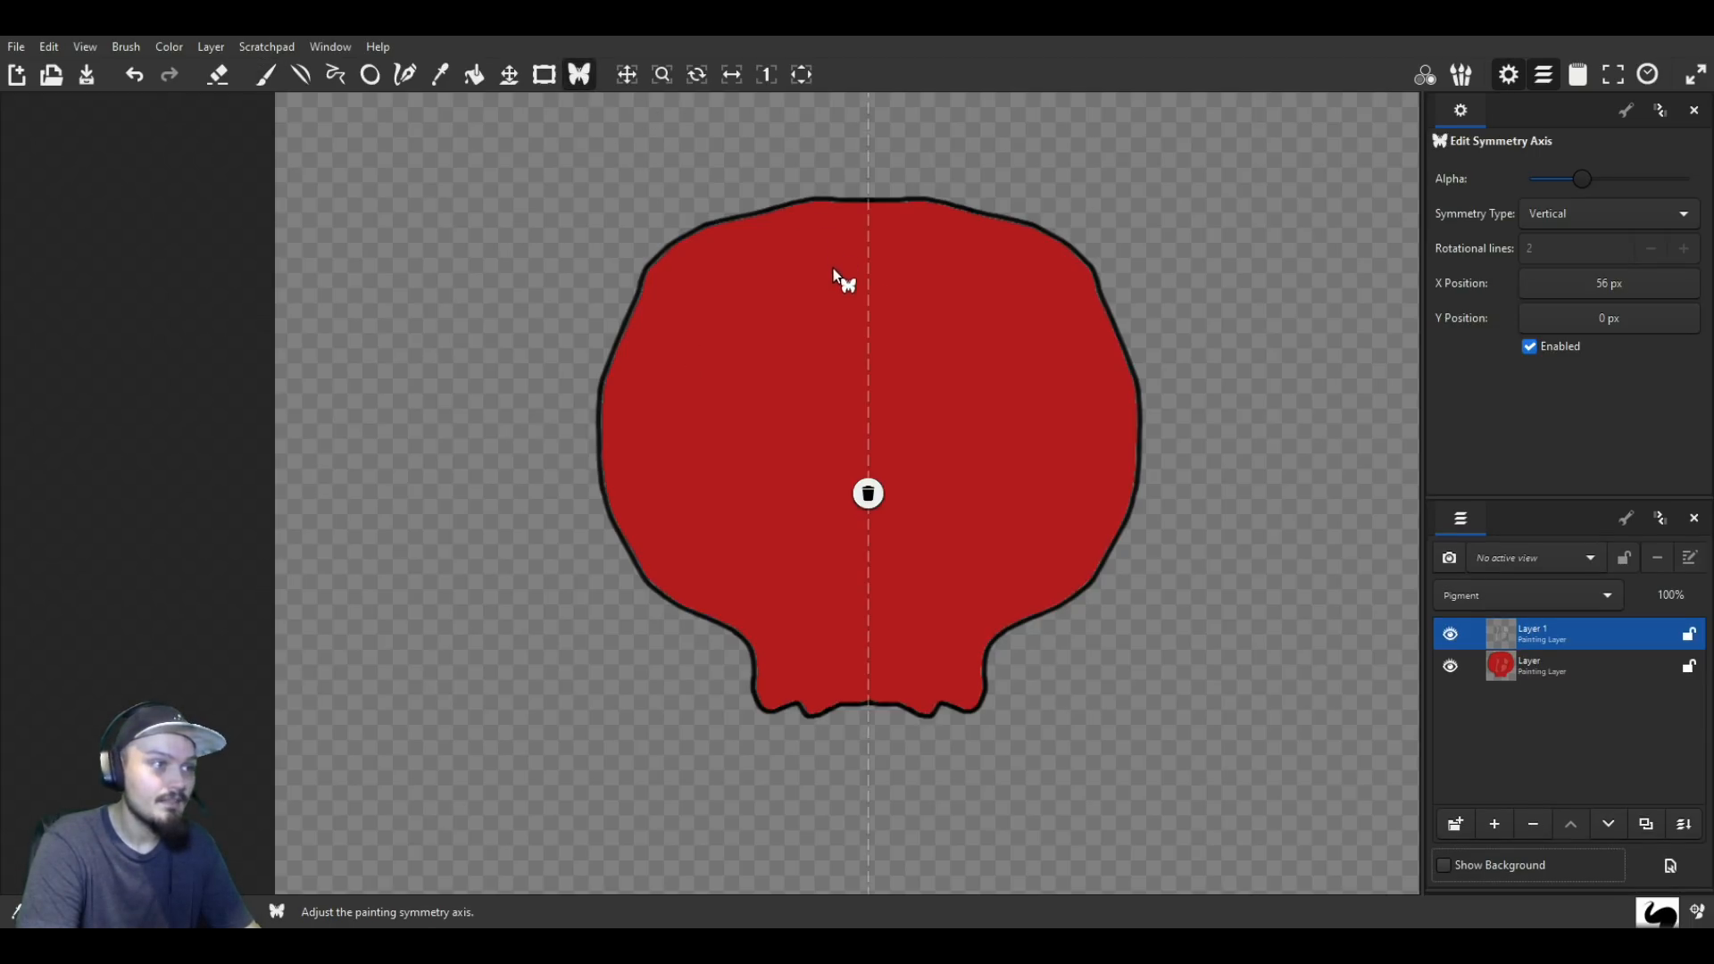
{"action": "left_click", "coordinate": [267, 75]}
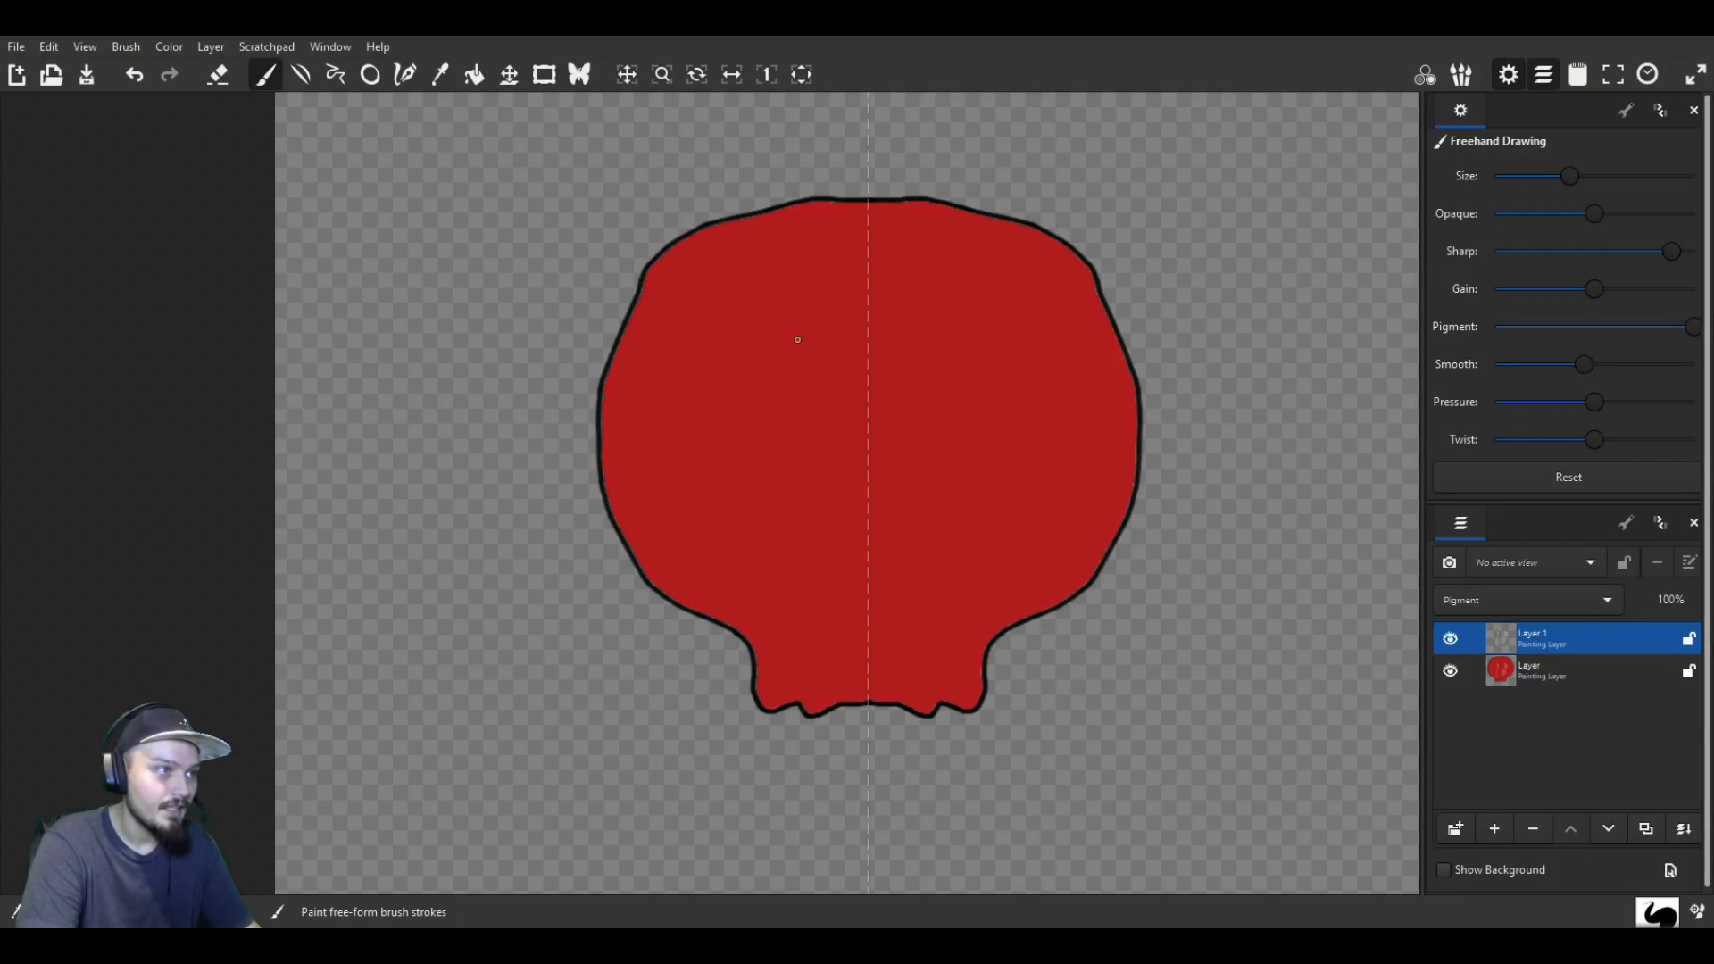
{"action": "mouse_move", "coordinate": [850, 335]}
{"action": "left_mouse_down"}
{"action": "mouse_move", "coordinate": [752, 339]}
{"action": "mouse_move", "coordinate": [671, 315]}
{"action": "mouse_move", "coordinate": [641, 392]}
{"action": "mouse_move", "coordinate": [661, 458]}
{"action": "mouse_move", "coordinate": [713, 485]}
{"action": "mouse_move", "coordinate": [766, 480]}
{"action": "mouse_move", "coordinate": [818, 434]}
{"action": "mouse_move", "coordinate": [846, 345]}
{"action": "left_mouse_up"}
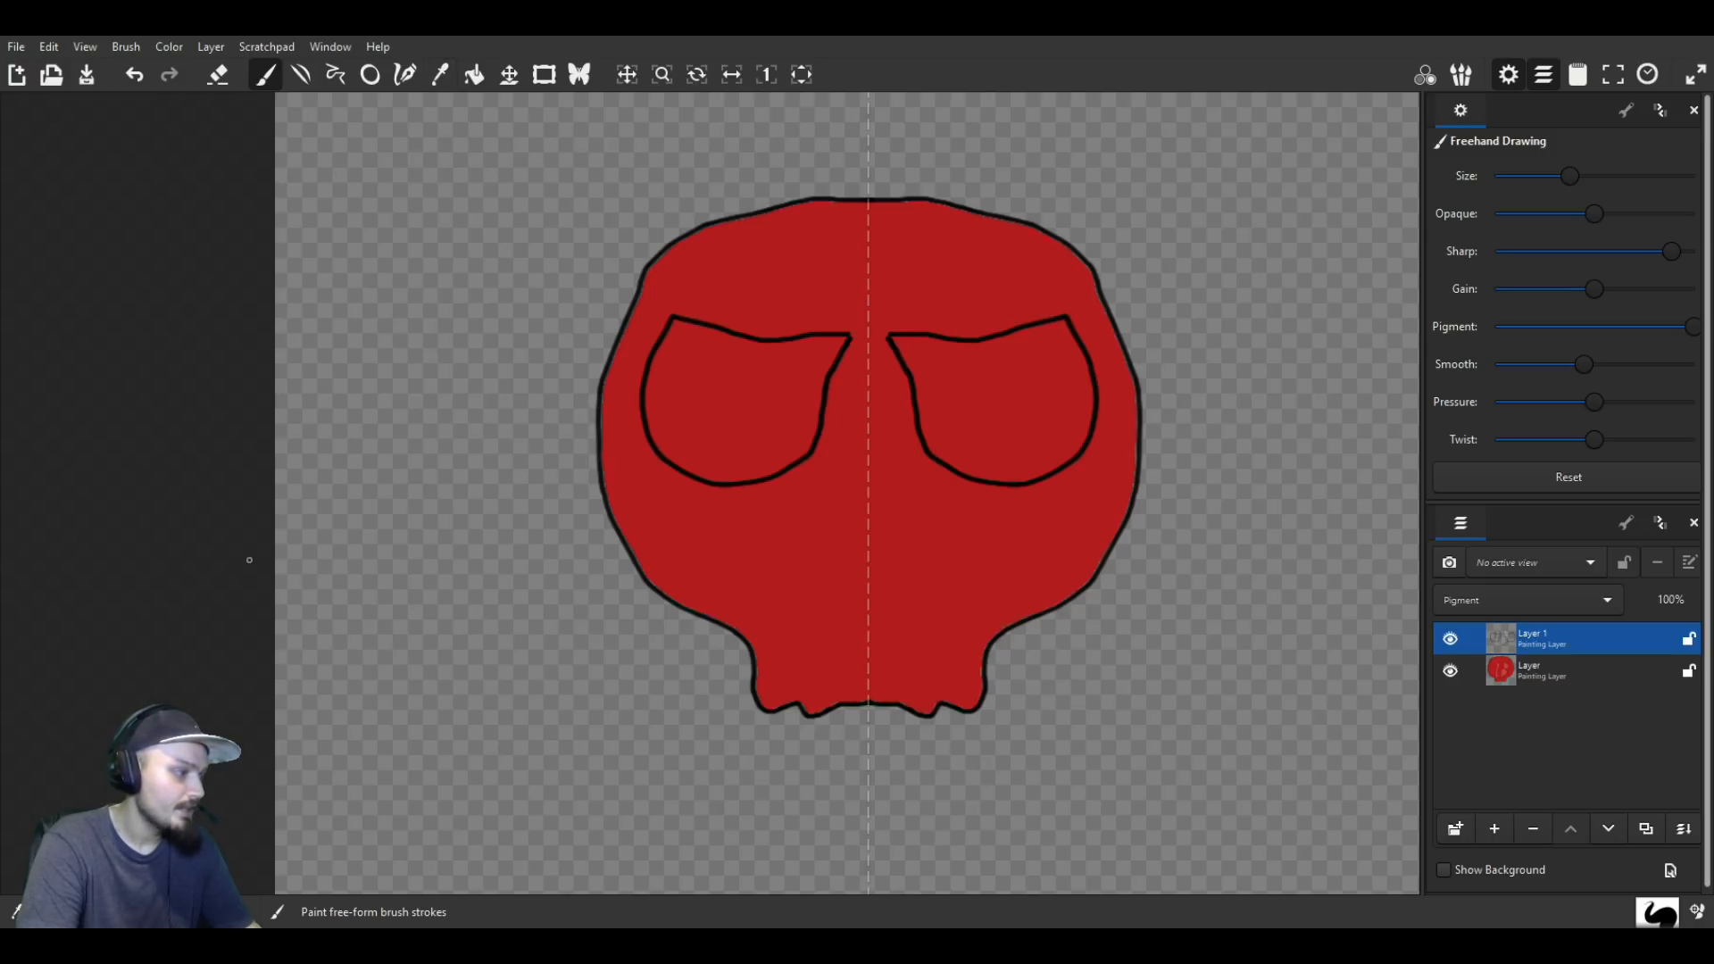
{"action": "left_click", "coordinate": [474, 75]}
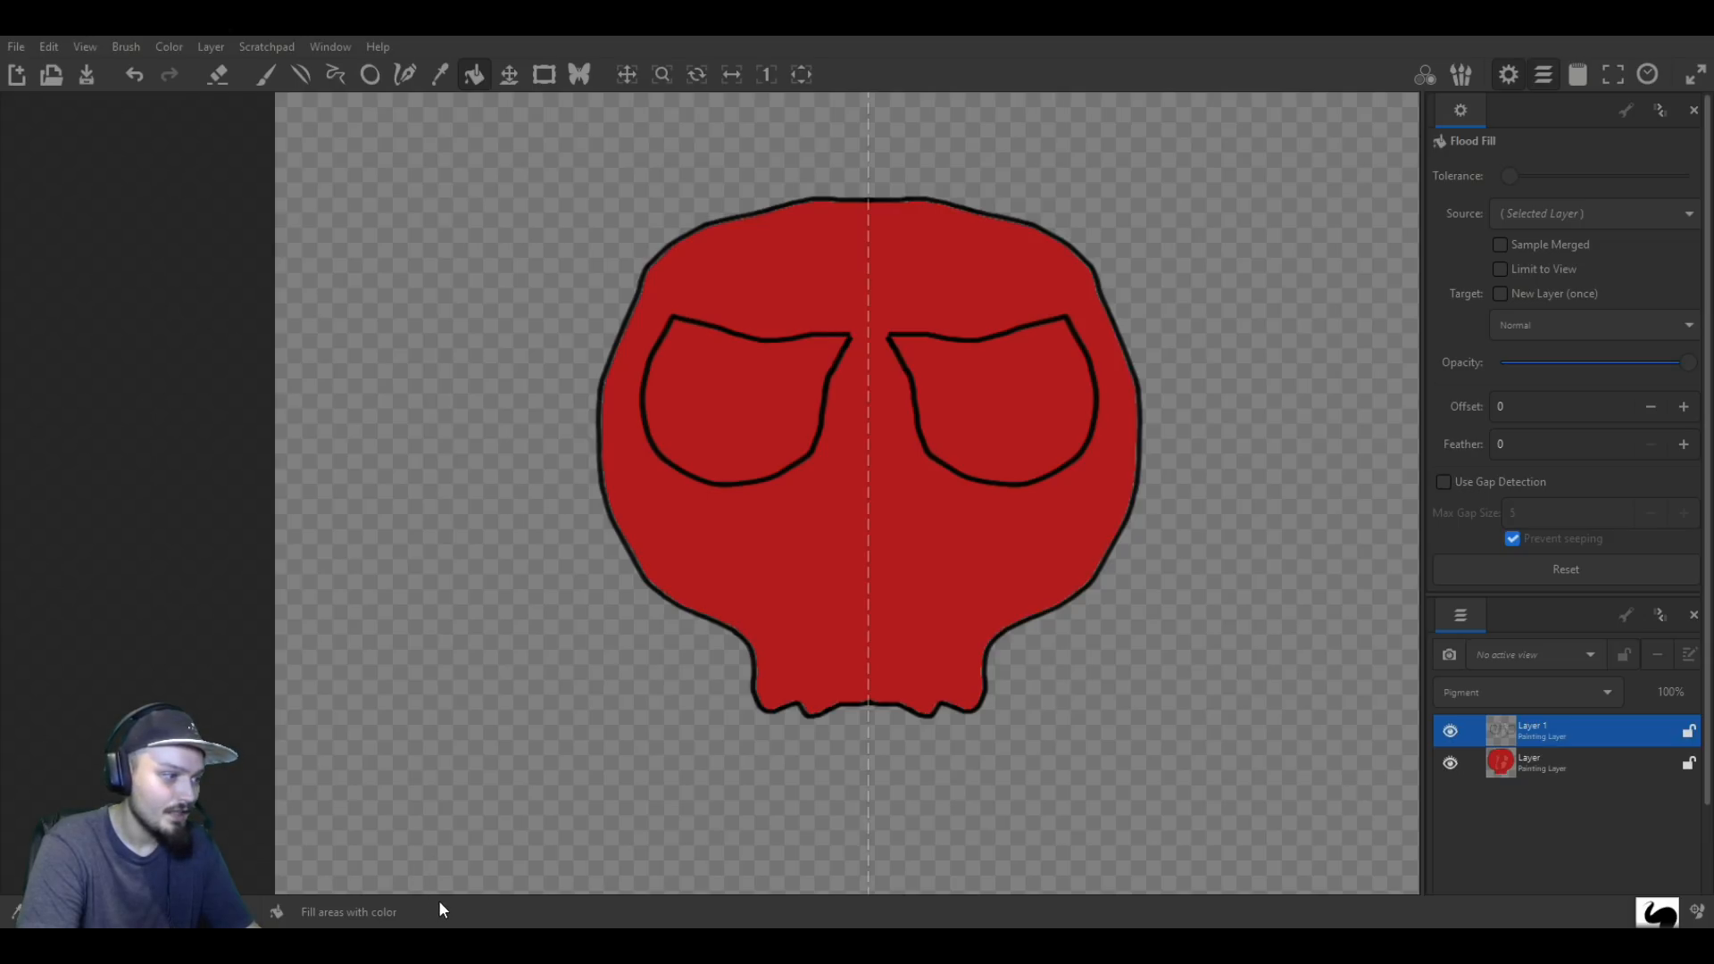
{"action": "left_click", "coordinate": [753, 410]}
{"action": "left_click", "coordinate": [972, 429]}
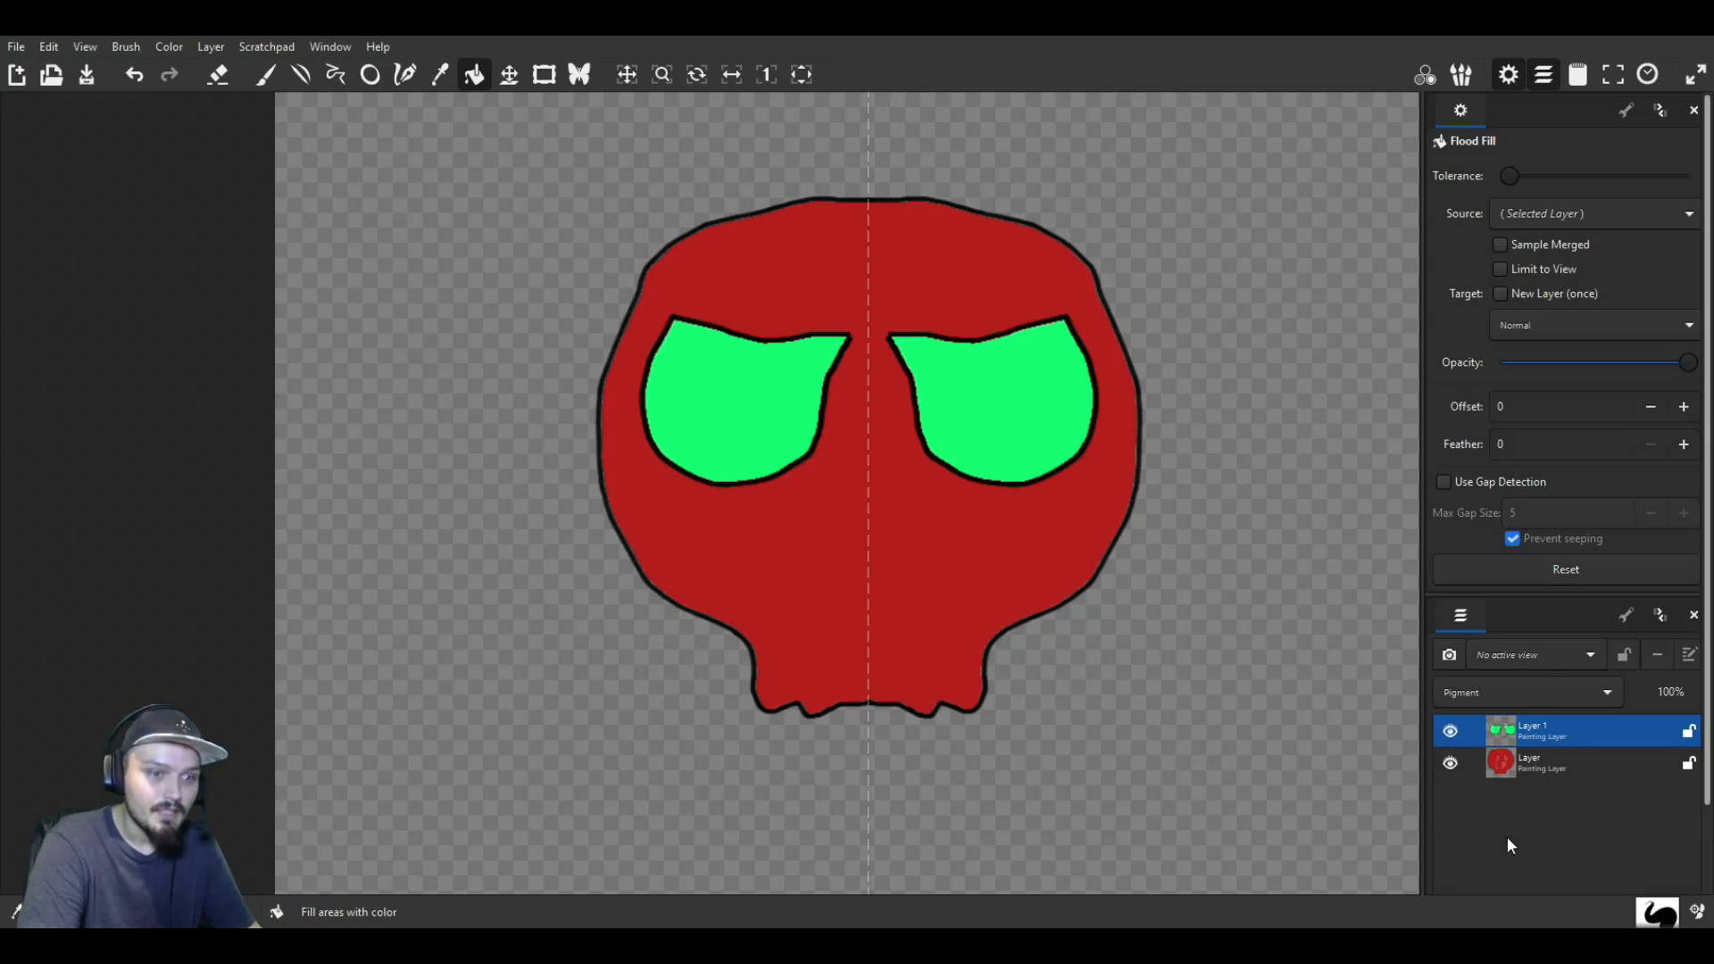
Step: Add another painting layer on top and hide the green eyes layer
{"action": "scroll", "coordinate": [1551, 718], "scroll_direction": "down", "scroll_amount": 2}
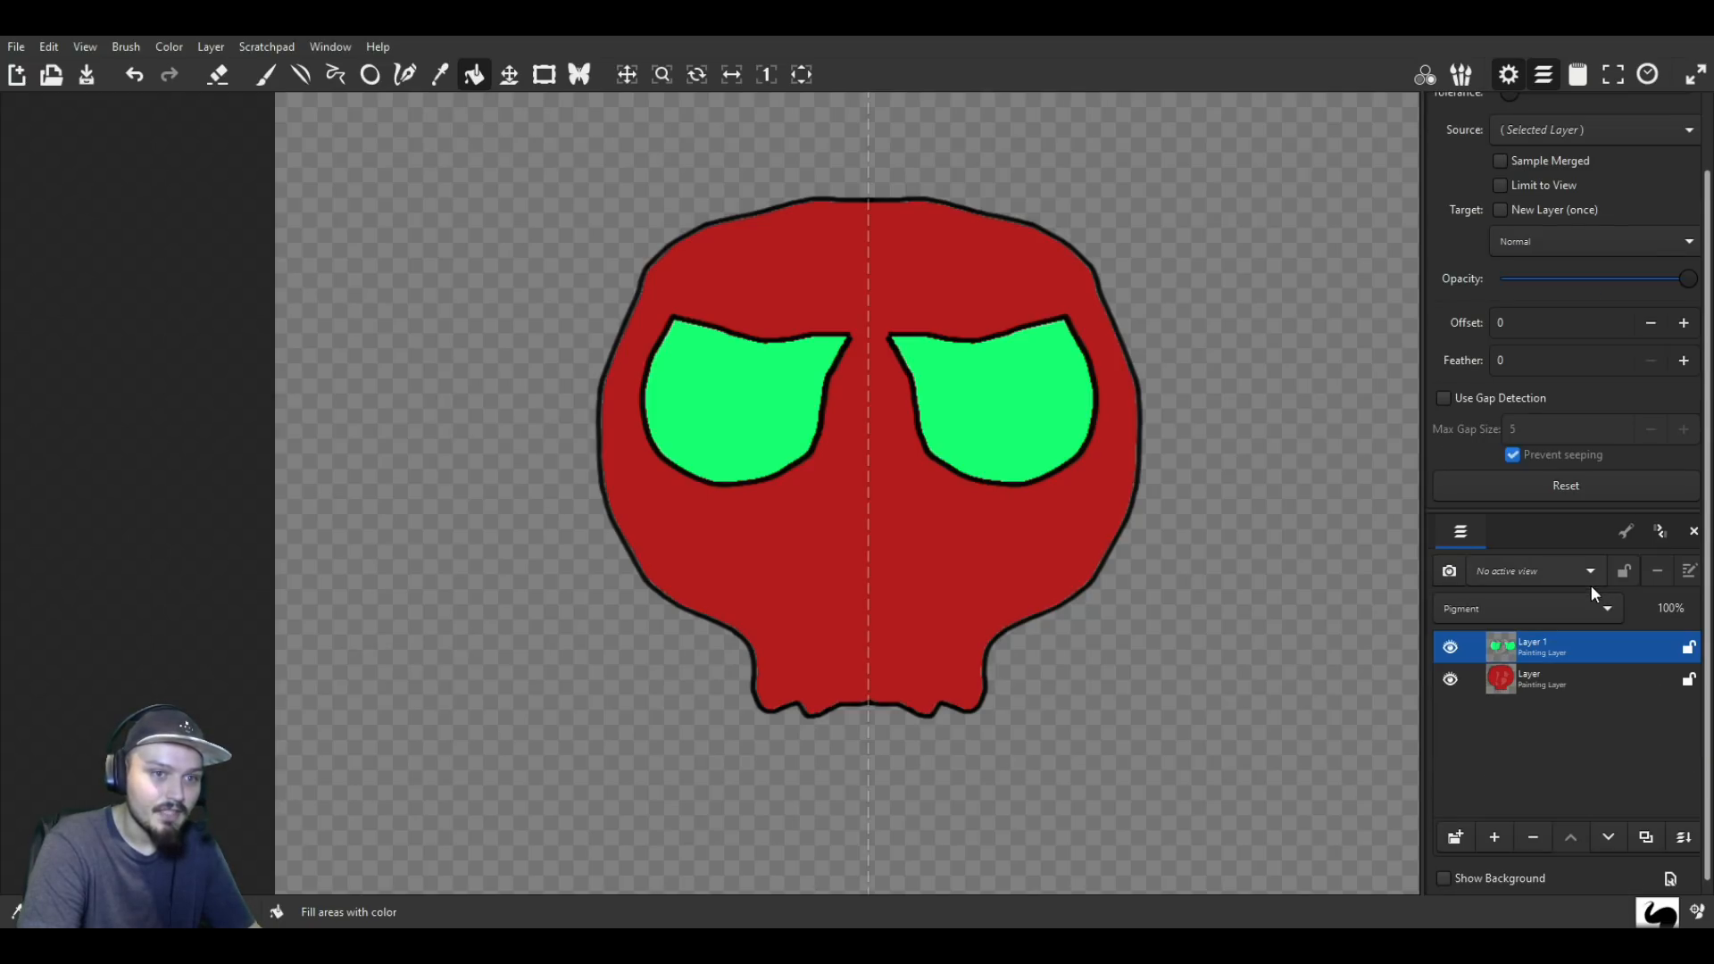
{"action": "left_click", "coordinate": [1495, 836]}
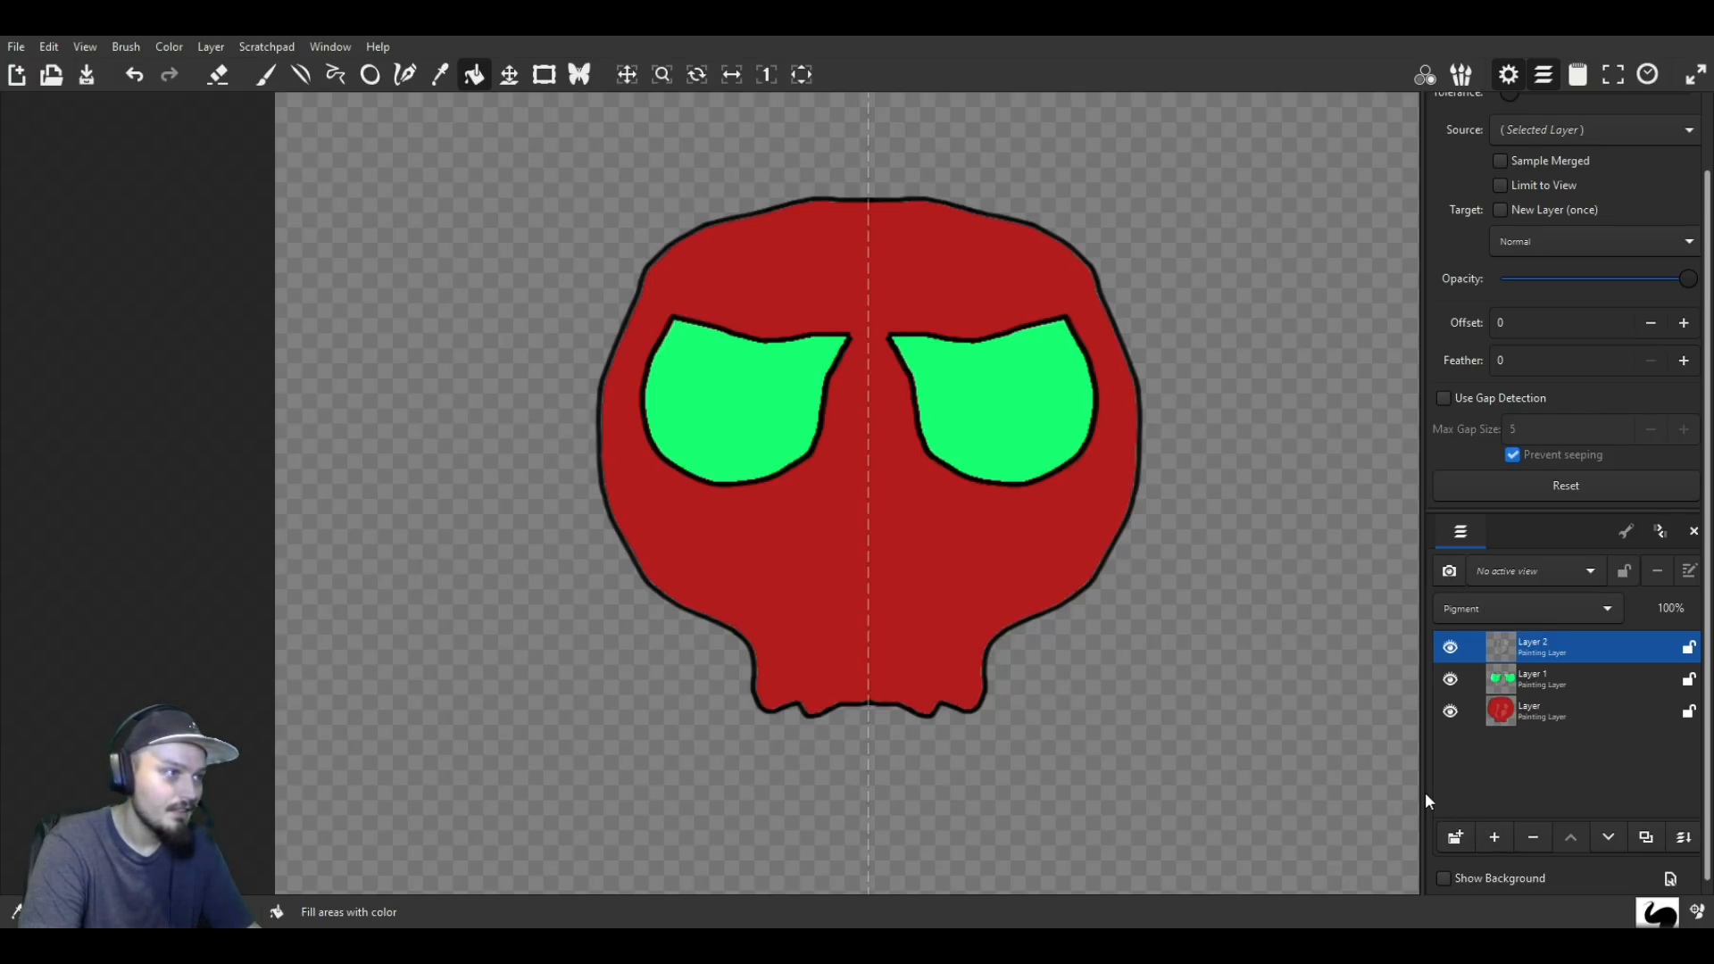
{"action": "left_click", "coordinate": [1450, 679]}
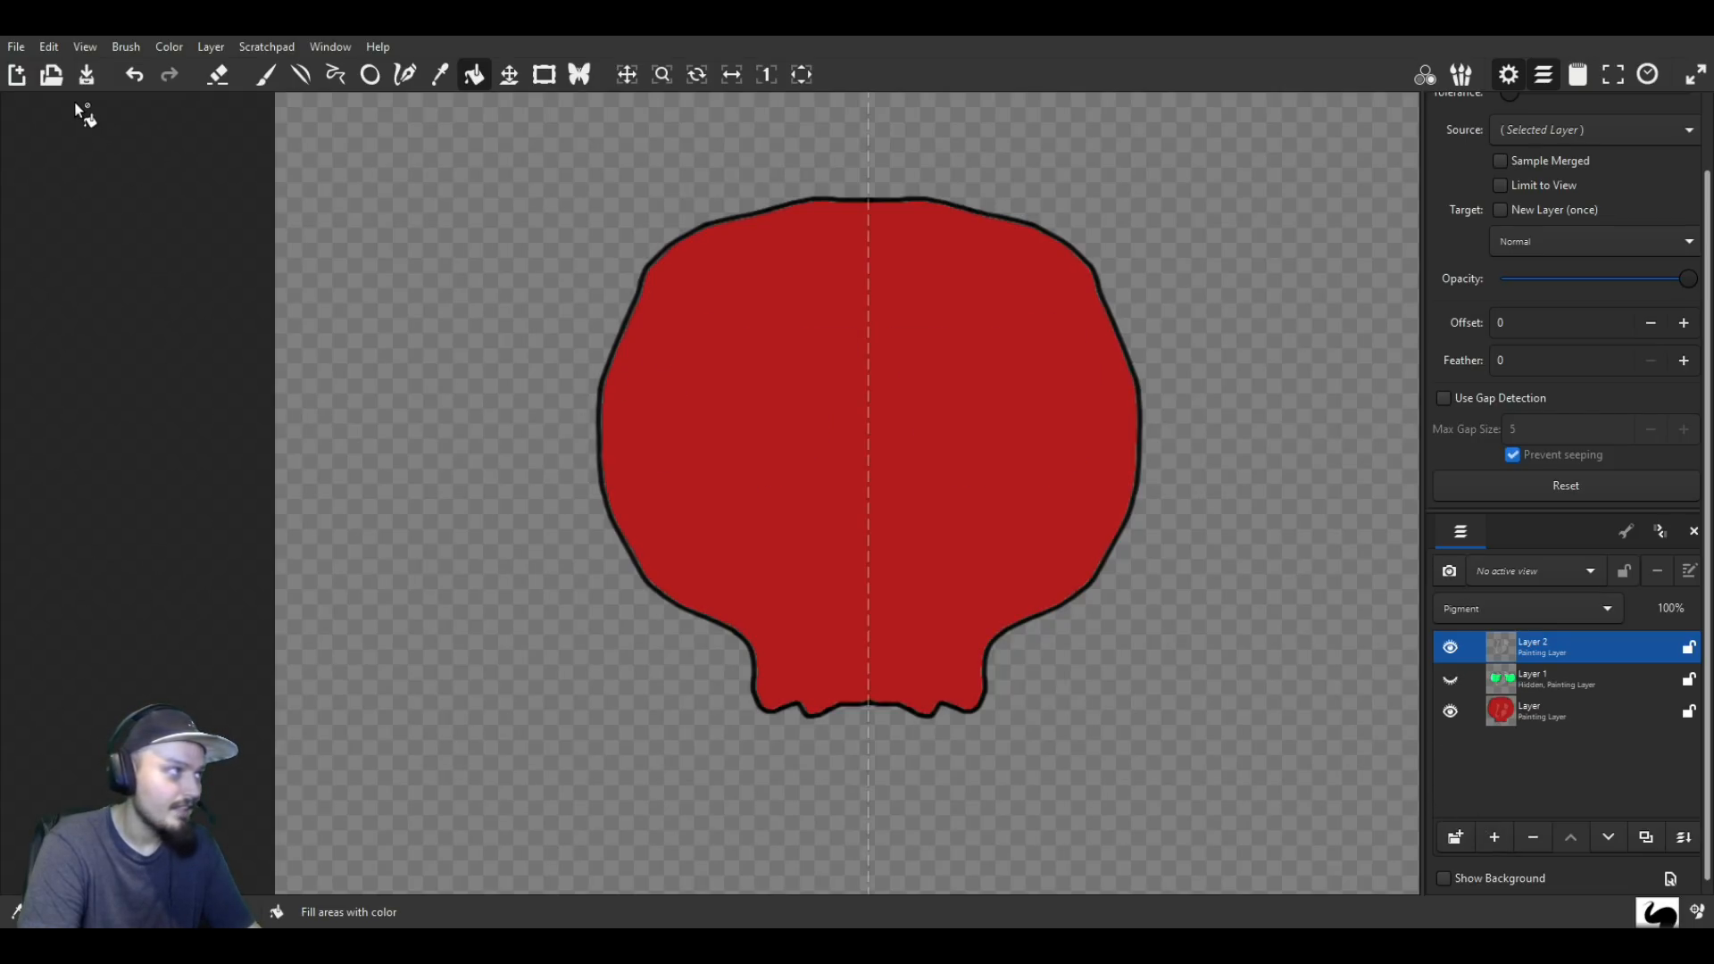
Step: Paint a mirrored pair of smaller drooping eyes with long upper lid lines in black and fill both with ochre
{"action": "left_click", "coordinate": [265, 75]}
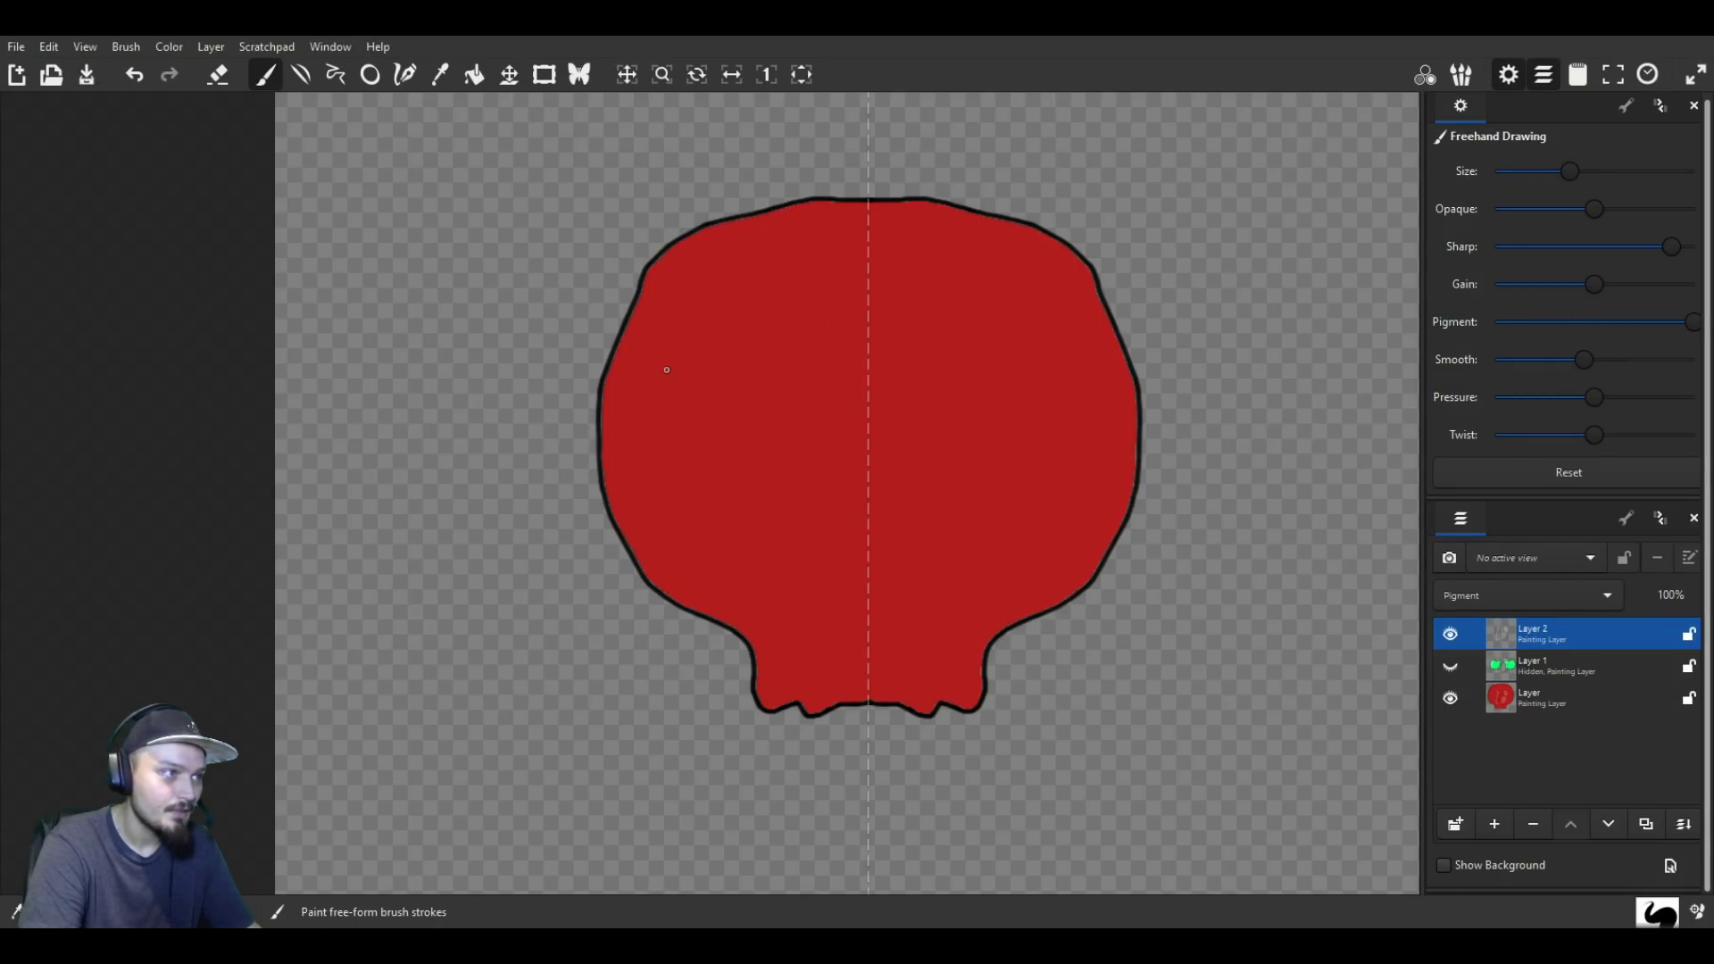
{"action": "left_click_drag", "start_coordinate": [699, 348], "coordinate": [839, 334]}
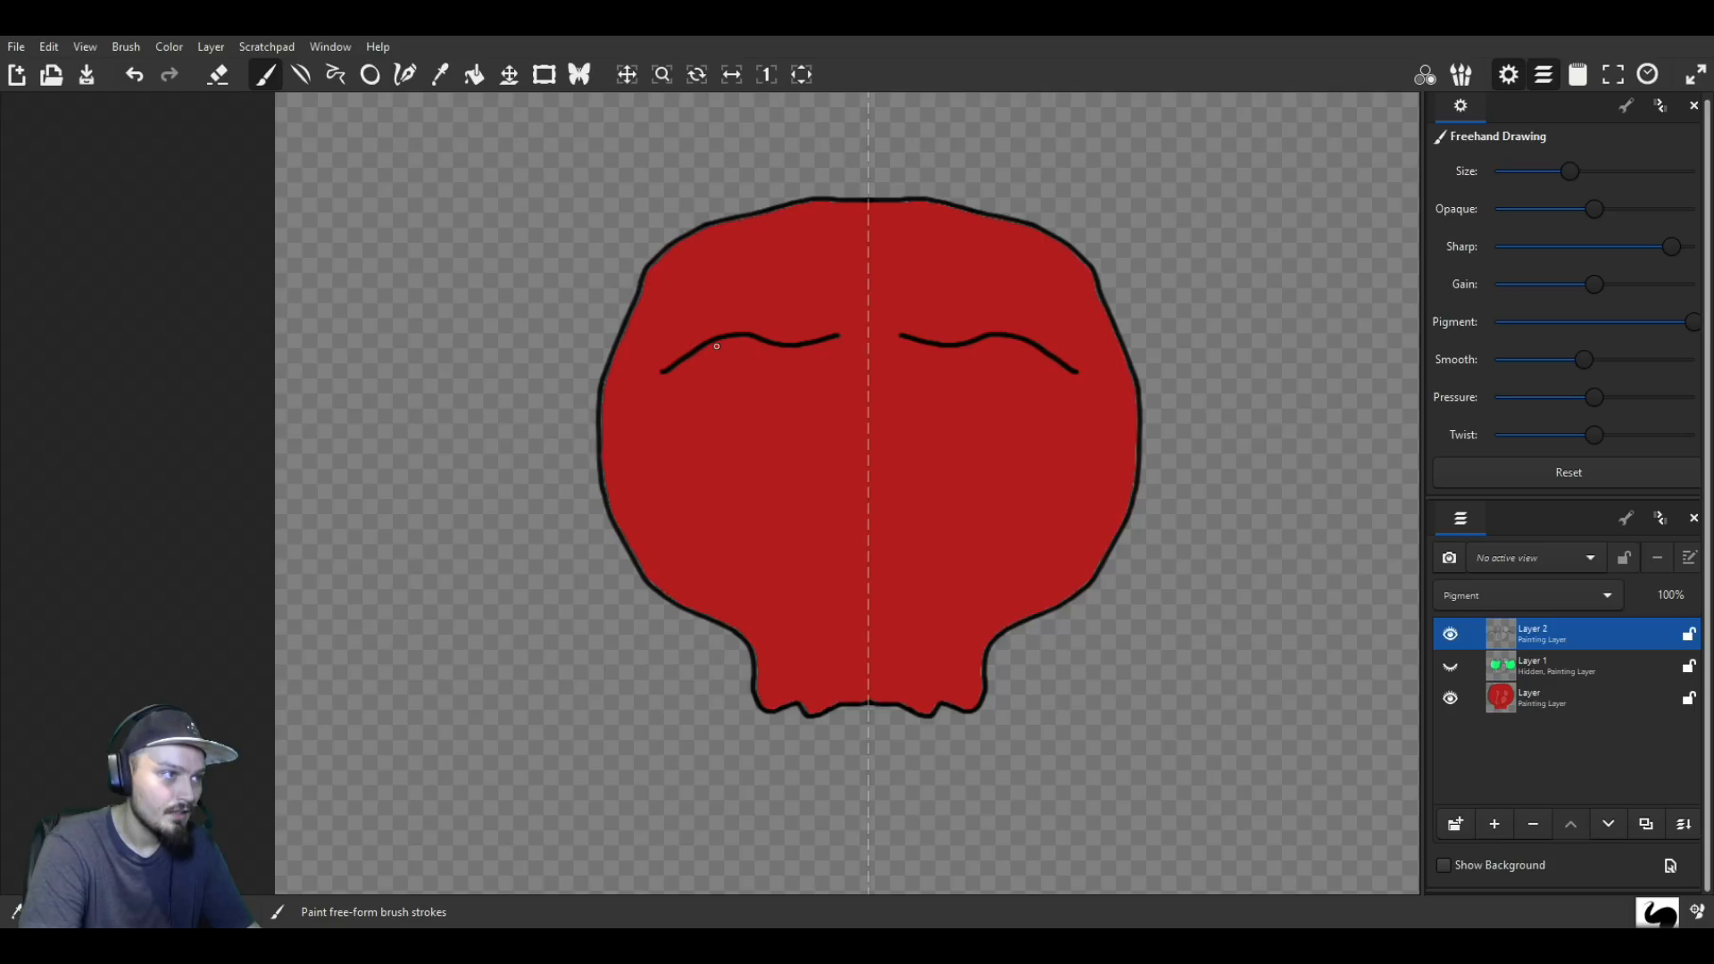
{"action": "mouse_move", "coordinate": [709, 346]}
{"action": "left_mouse_down"}
{"action": "mouse_move", "coordinate": [702, 386]}
{"action": "mouse_move", "coordinate": [729, 423]}
{"action": "mouse_move", "coordinate": [783, 428]}
{"action": "mouse_move", "coordinate": [810, 405]}
{"action": "left_mouse_up"}
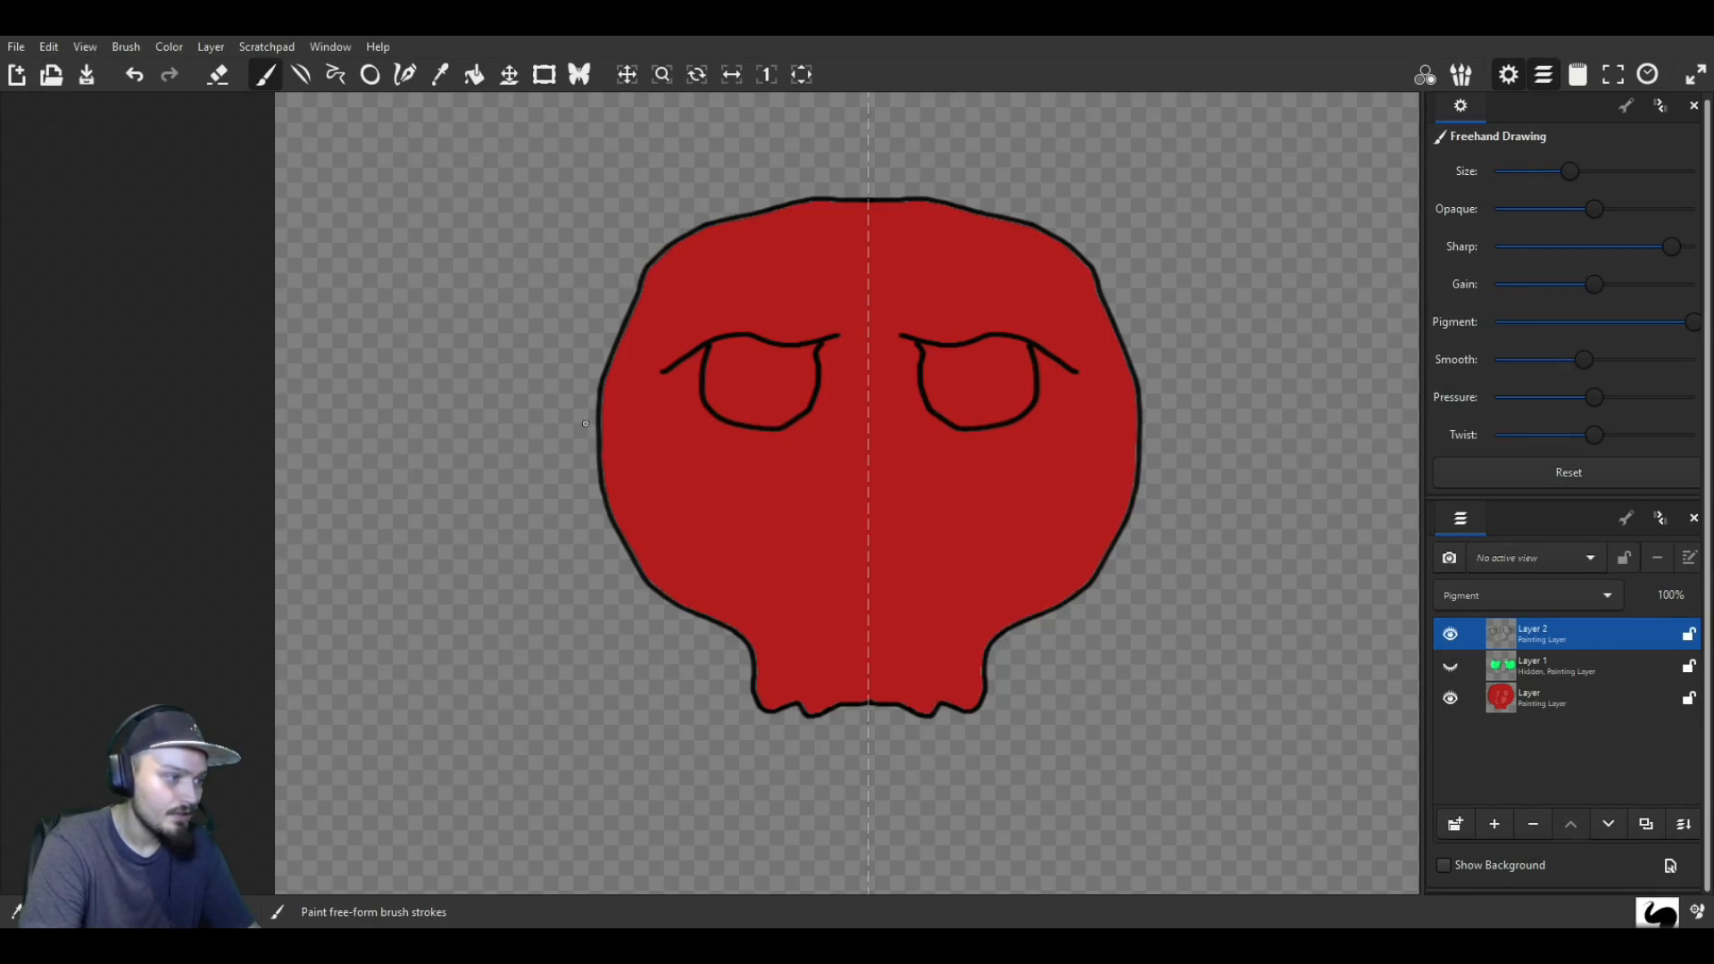
{"action": "left_click", "coordinate": [474, 74]}
{"action": "left_click", "coordinate": [799, 384]}
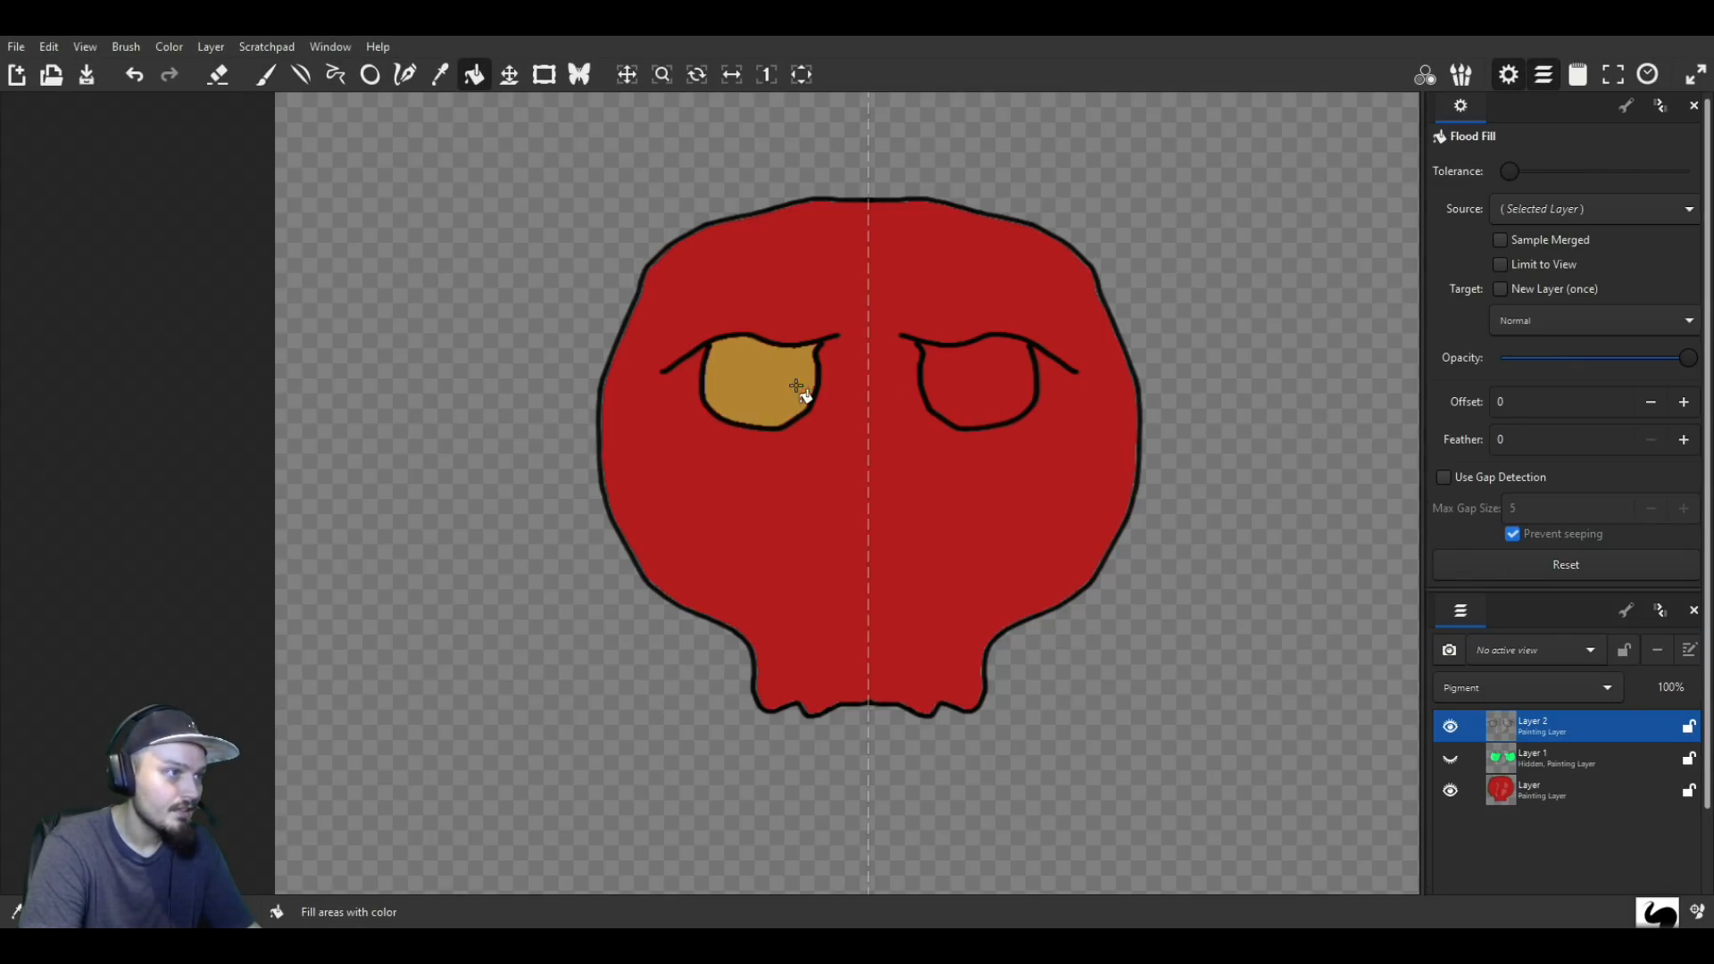
{"action": "left_click", "coordinate": [978, 402]}
Step: Add one more painting layer on top and hide the ochre eyes layer
{"action": "scroll", "coordinate": [1537, 625], "scroll_direction": "down", "scroll_amount": 2}
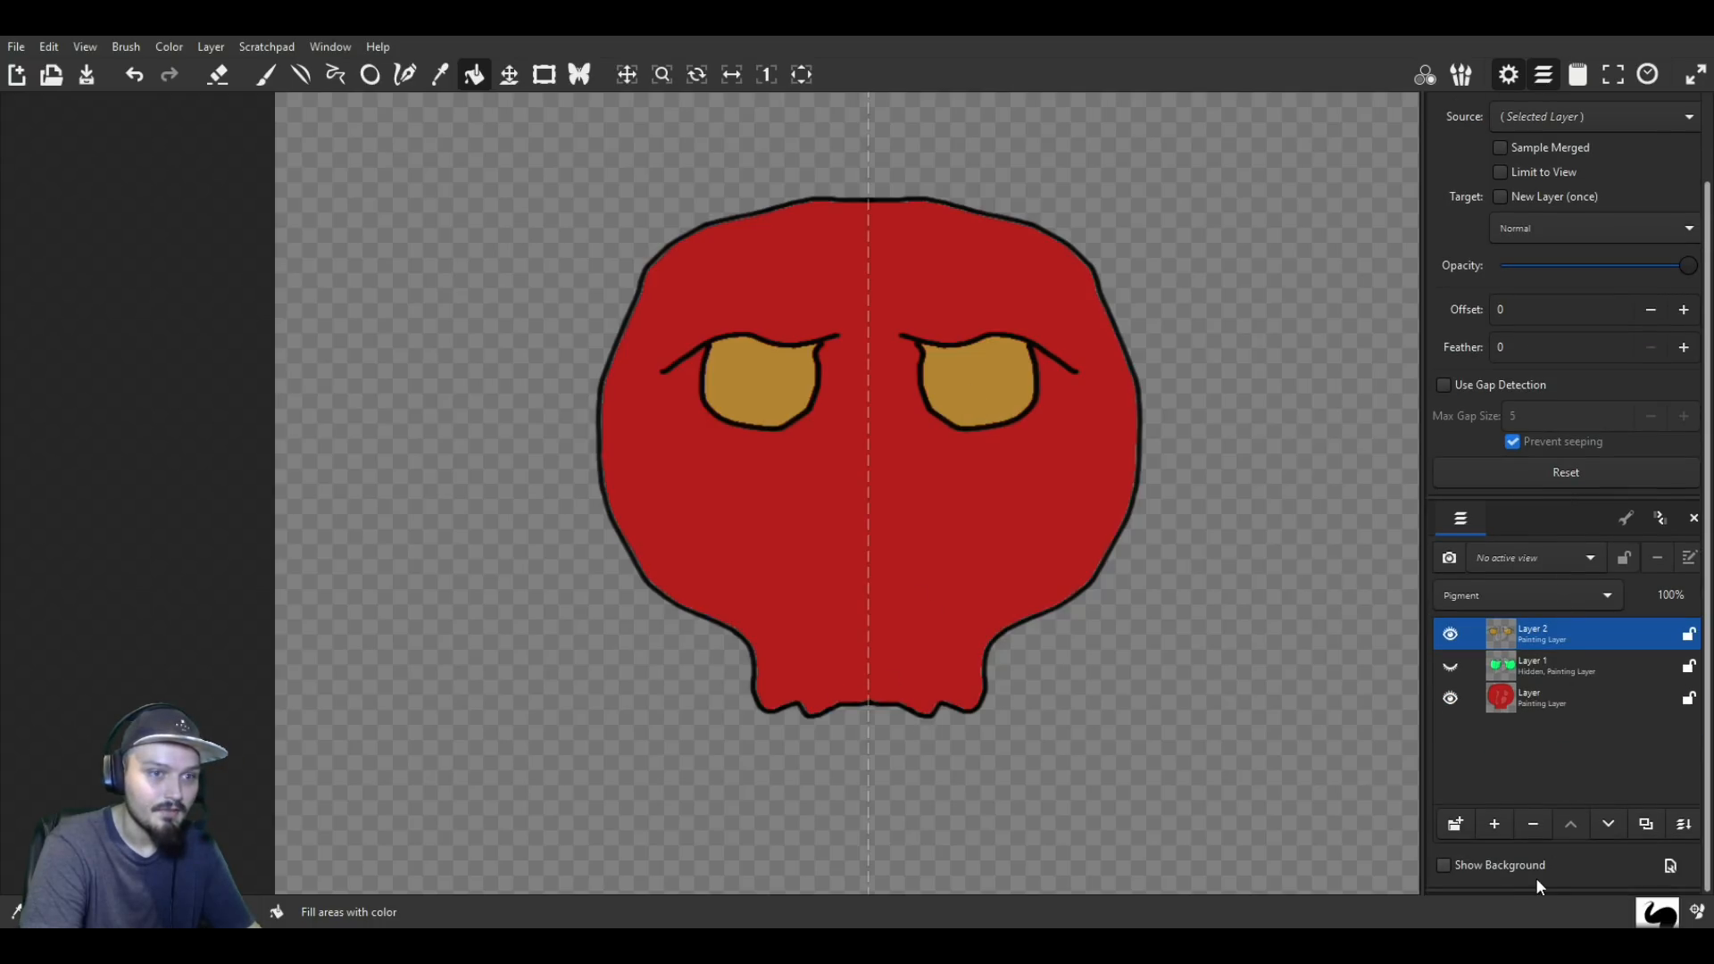
{"action": "left_click", "coordinate": [1495, 824]}
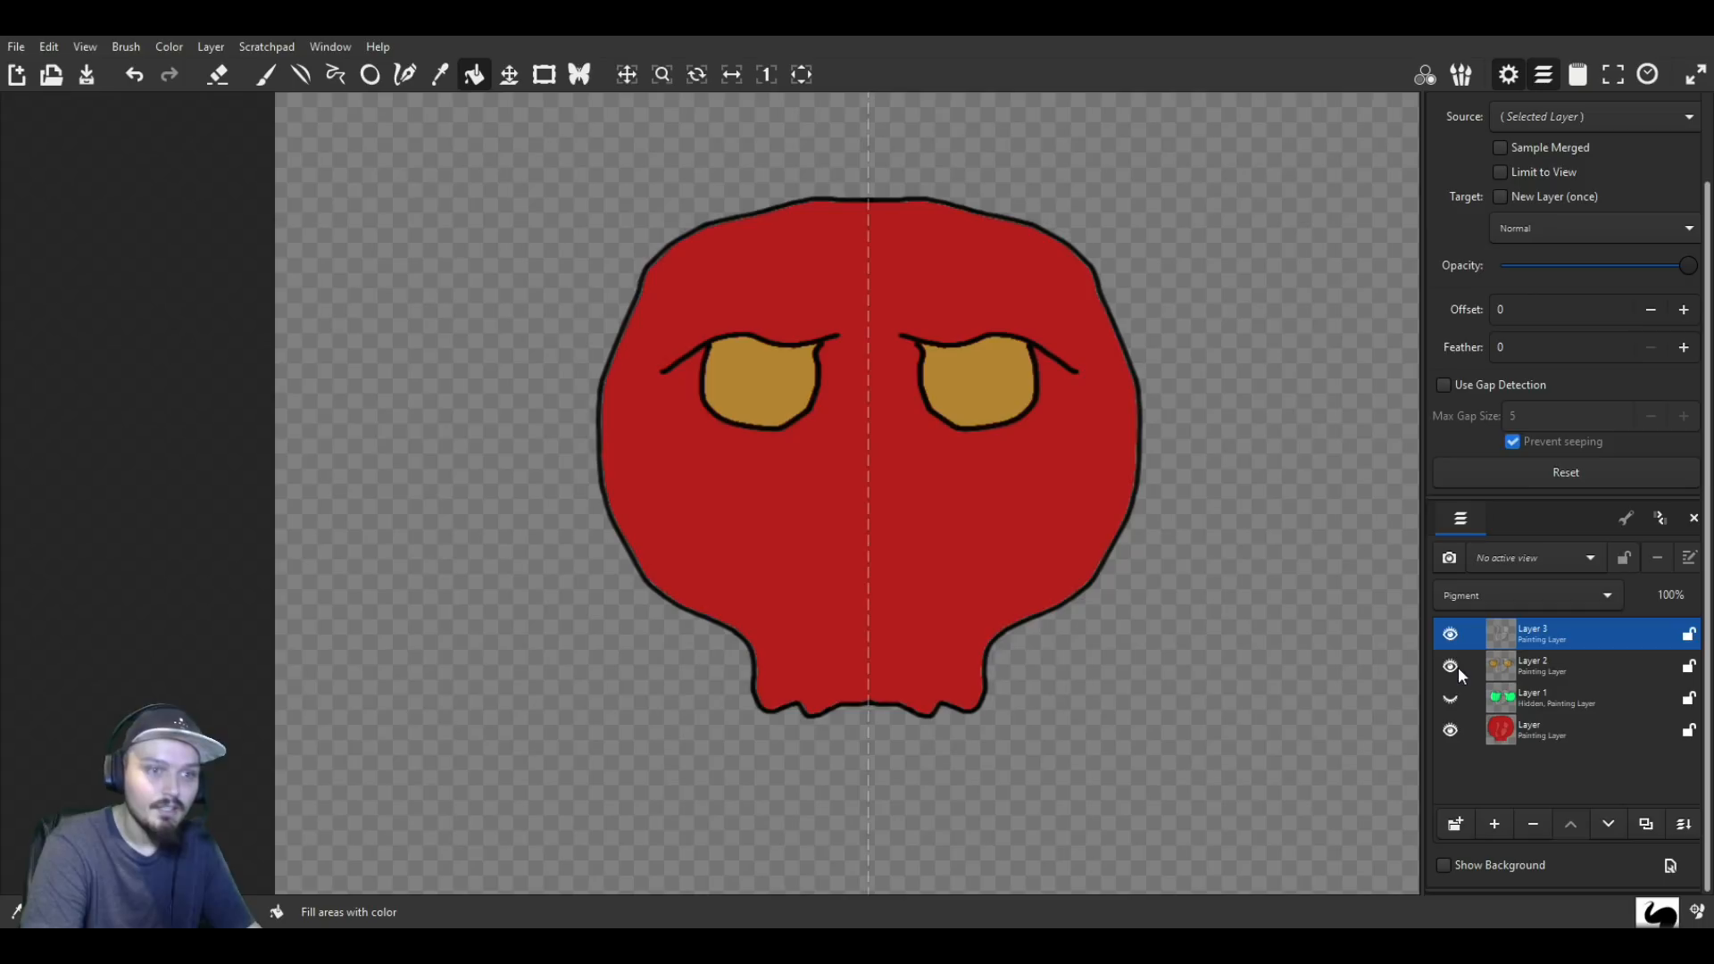
{"action": "left_click", "coordinate": [1450, 666]}
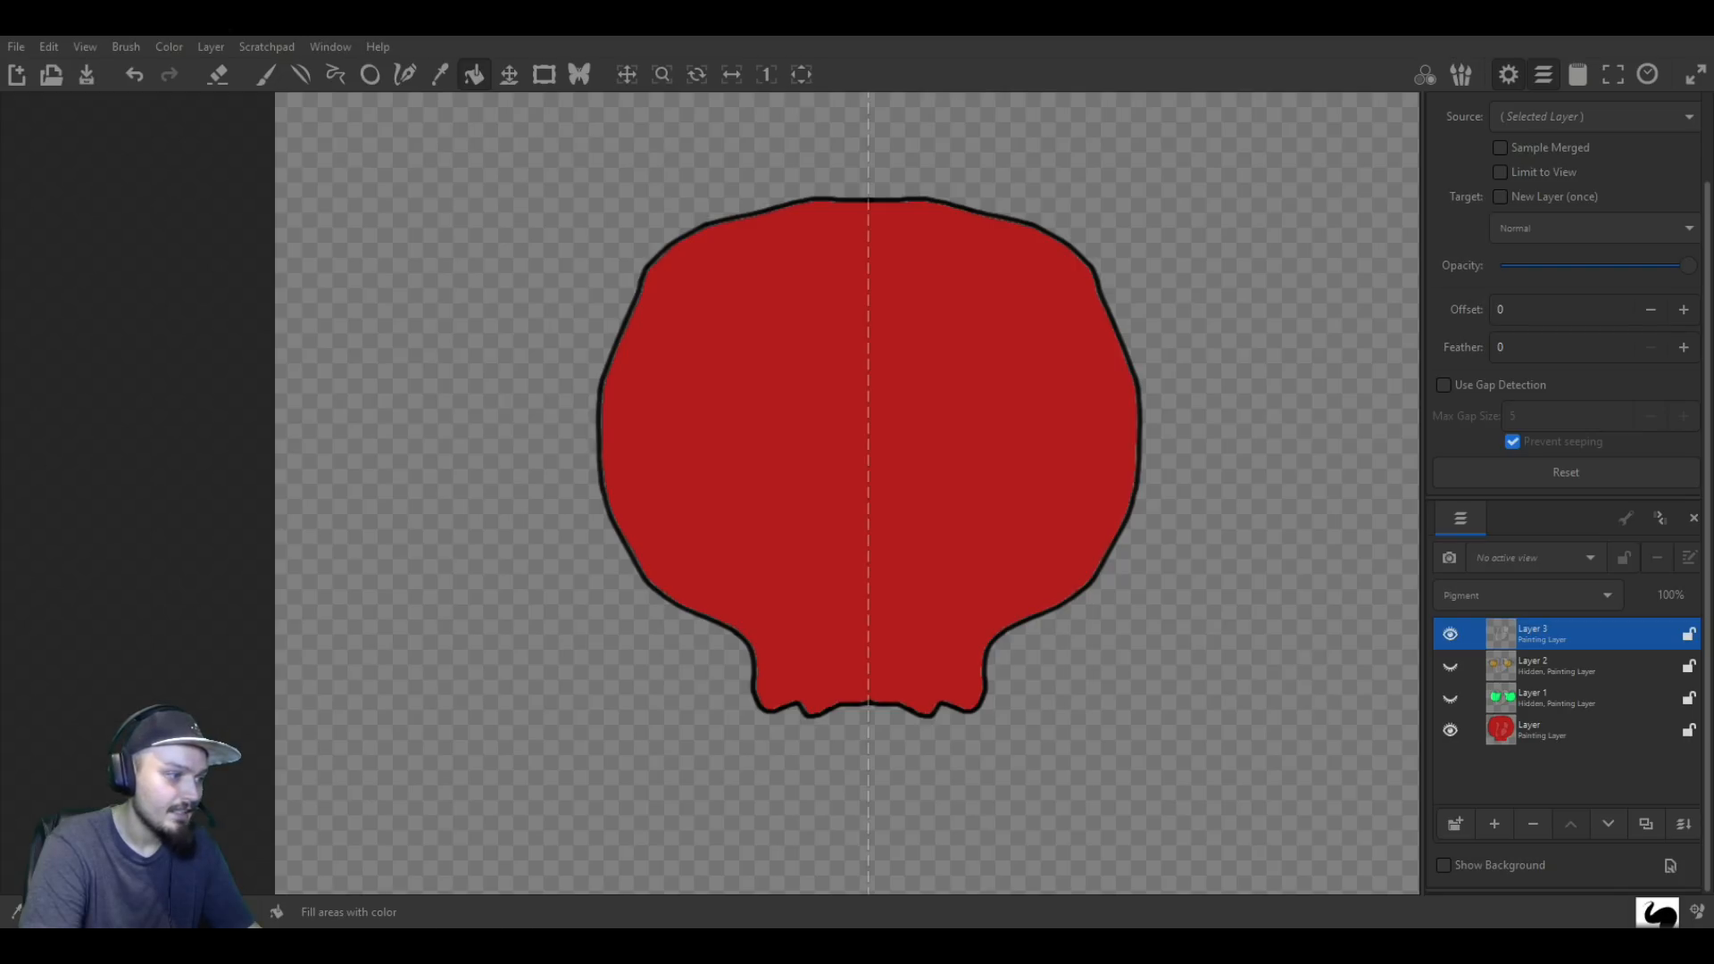
Step: Paint a mirrored rounded nose outline in black on the symmetry axis, in the middle of the skull
{"action": "left_click", "coordinate": [437, 79]}
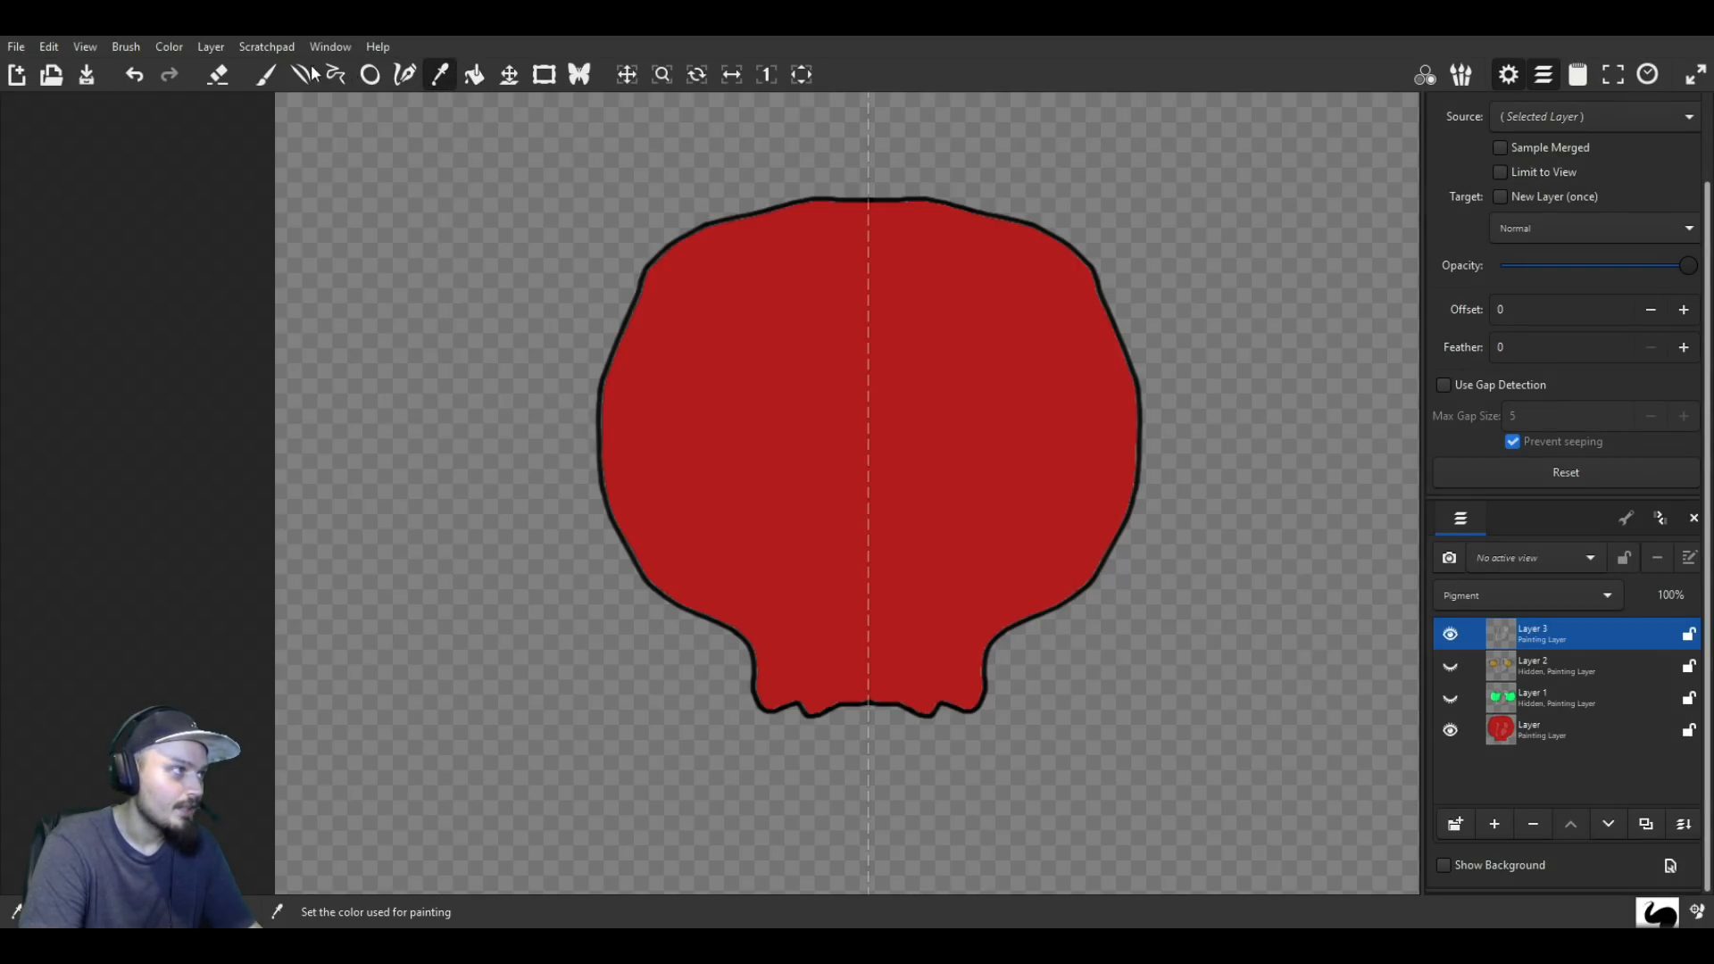
{"action": "left_click", "coordinate": [271, 75]}
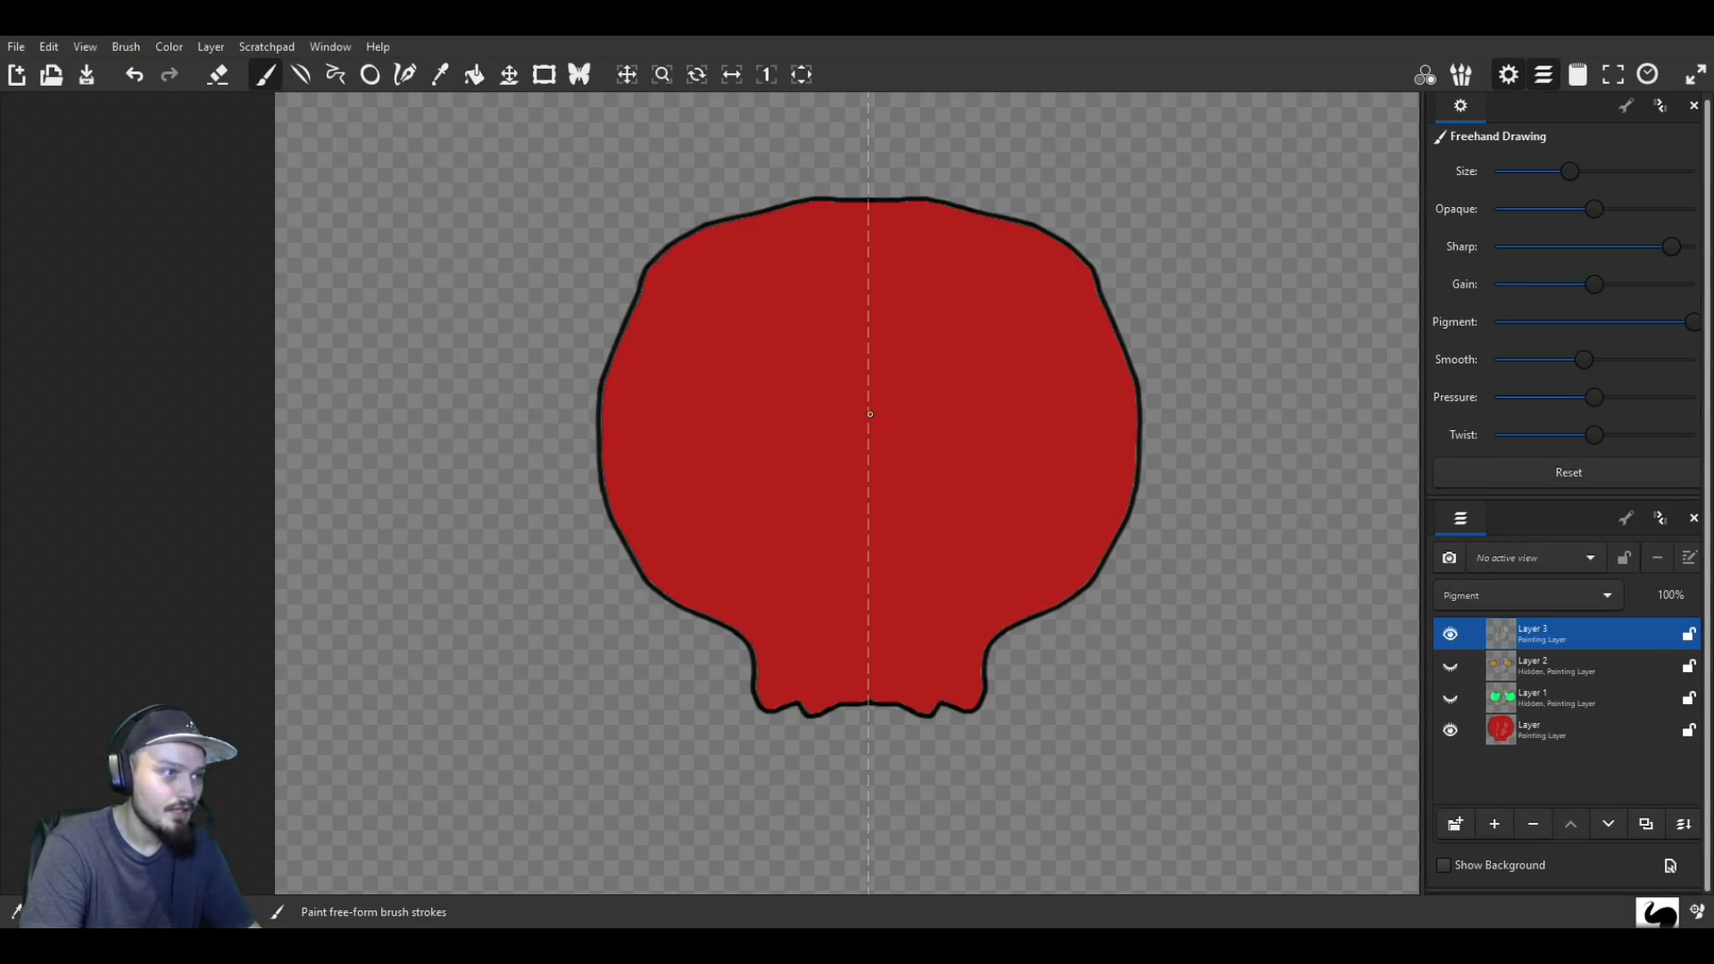
{"action": "mouse_move", "coordinate": [863, 413]}
{"action": "left_mouse_down"}
{"action": "mouse_move", "coordinate": [813, 441]}
{"action": "mouse_move", "coordinate": [825, 518]}
{"action": "left_mouse_up"}
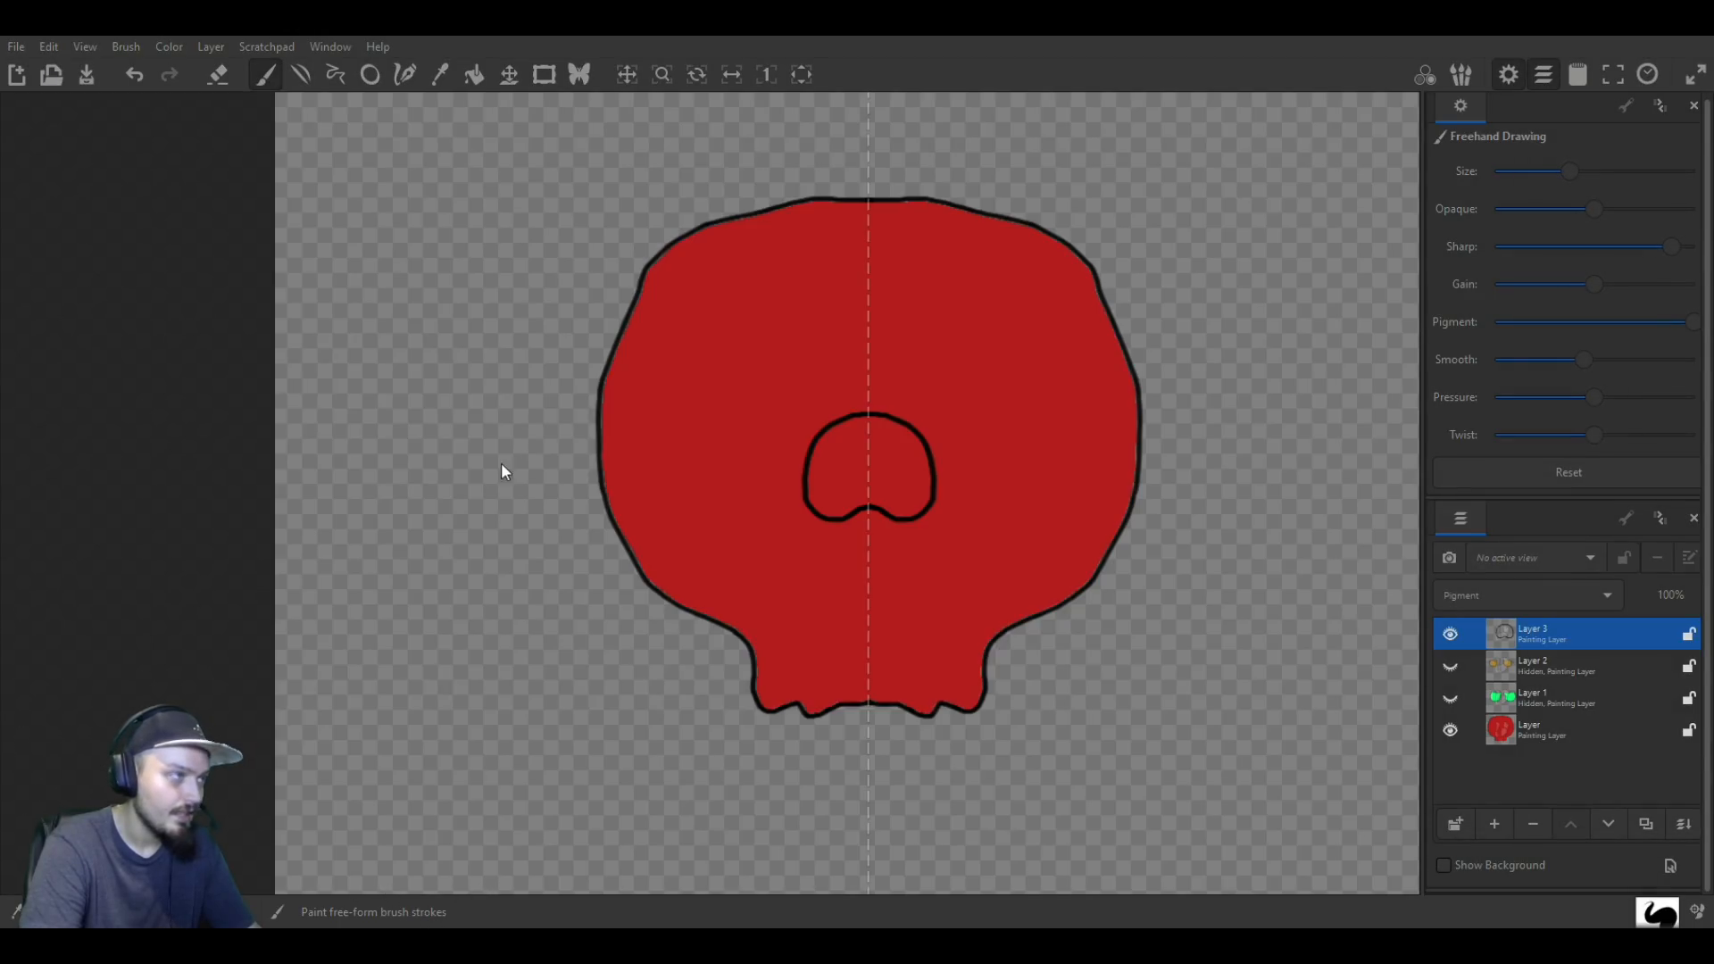
Step: Flood-fill the nose outline with a pale greyish pink
{"action": "left_click", "coordinate": [474, 75]}
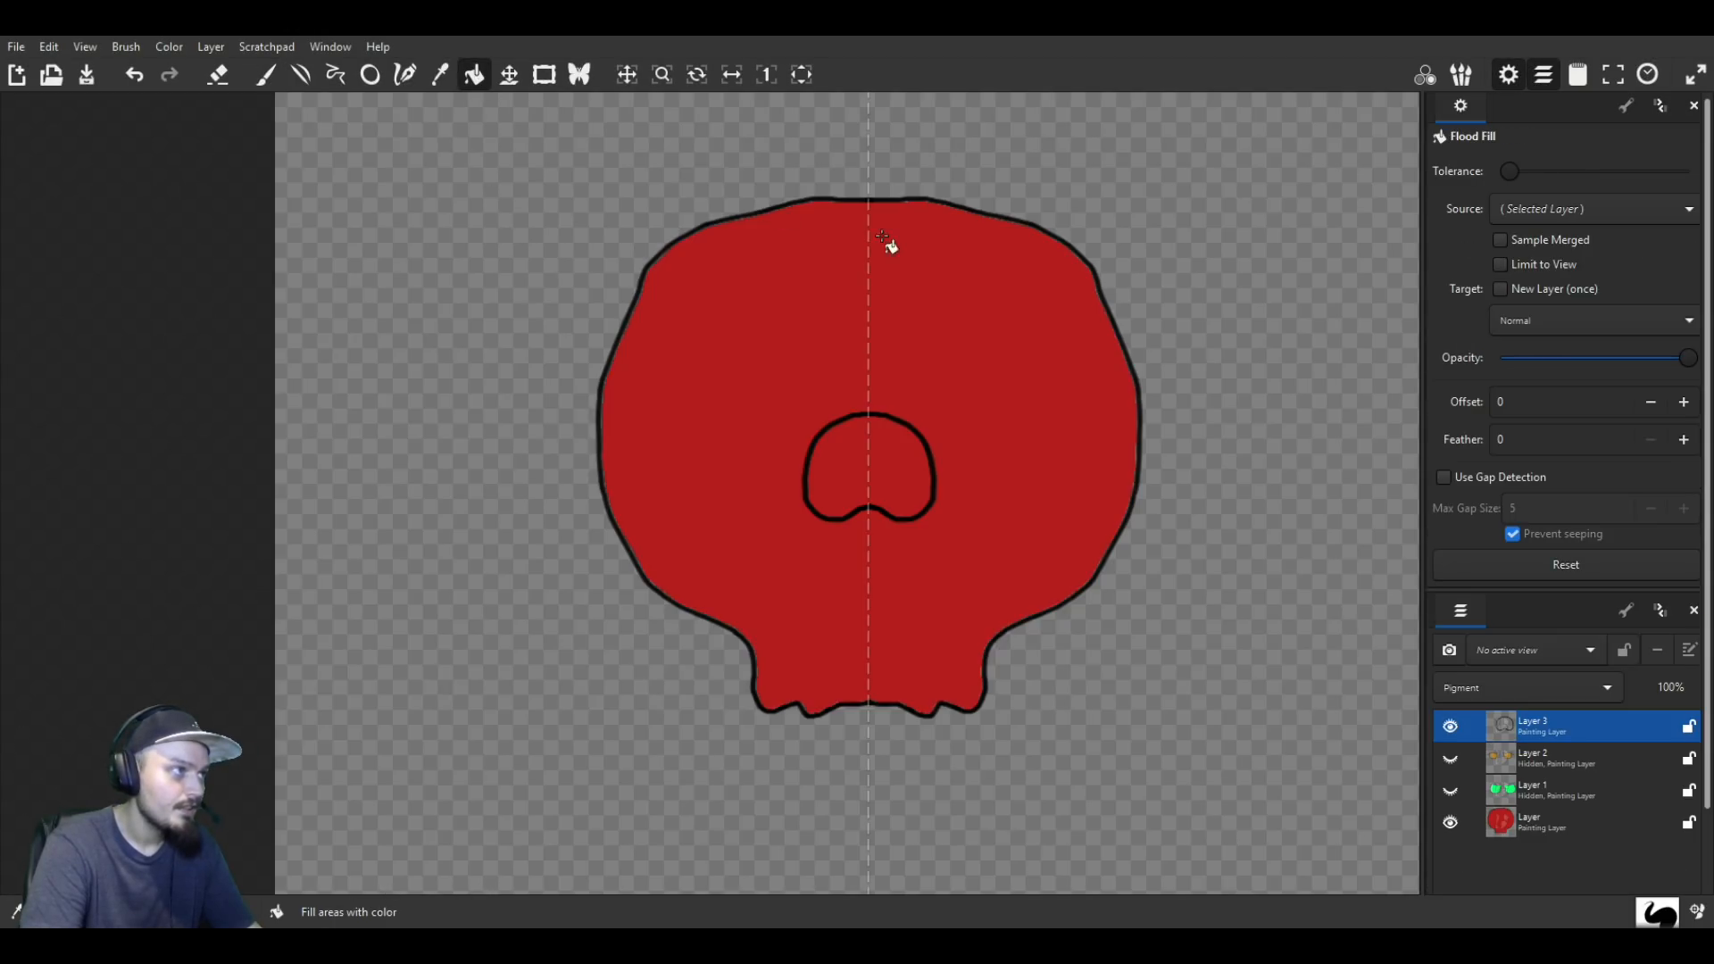
{"action": "left_click", "coordinate": [841, 460]}
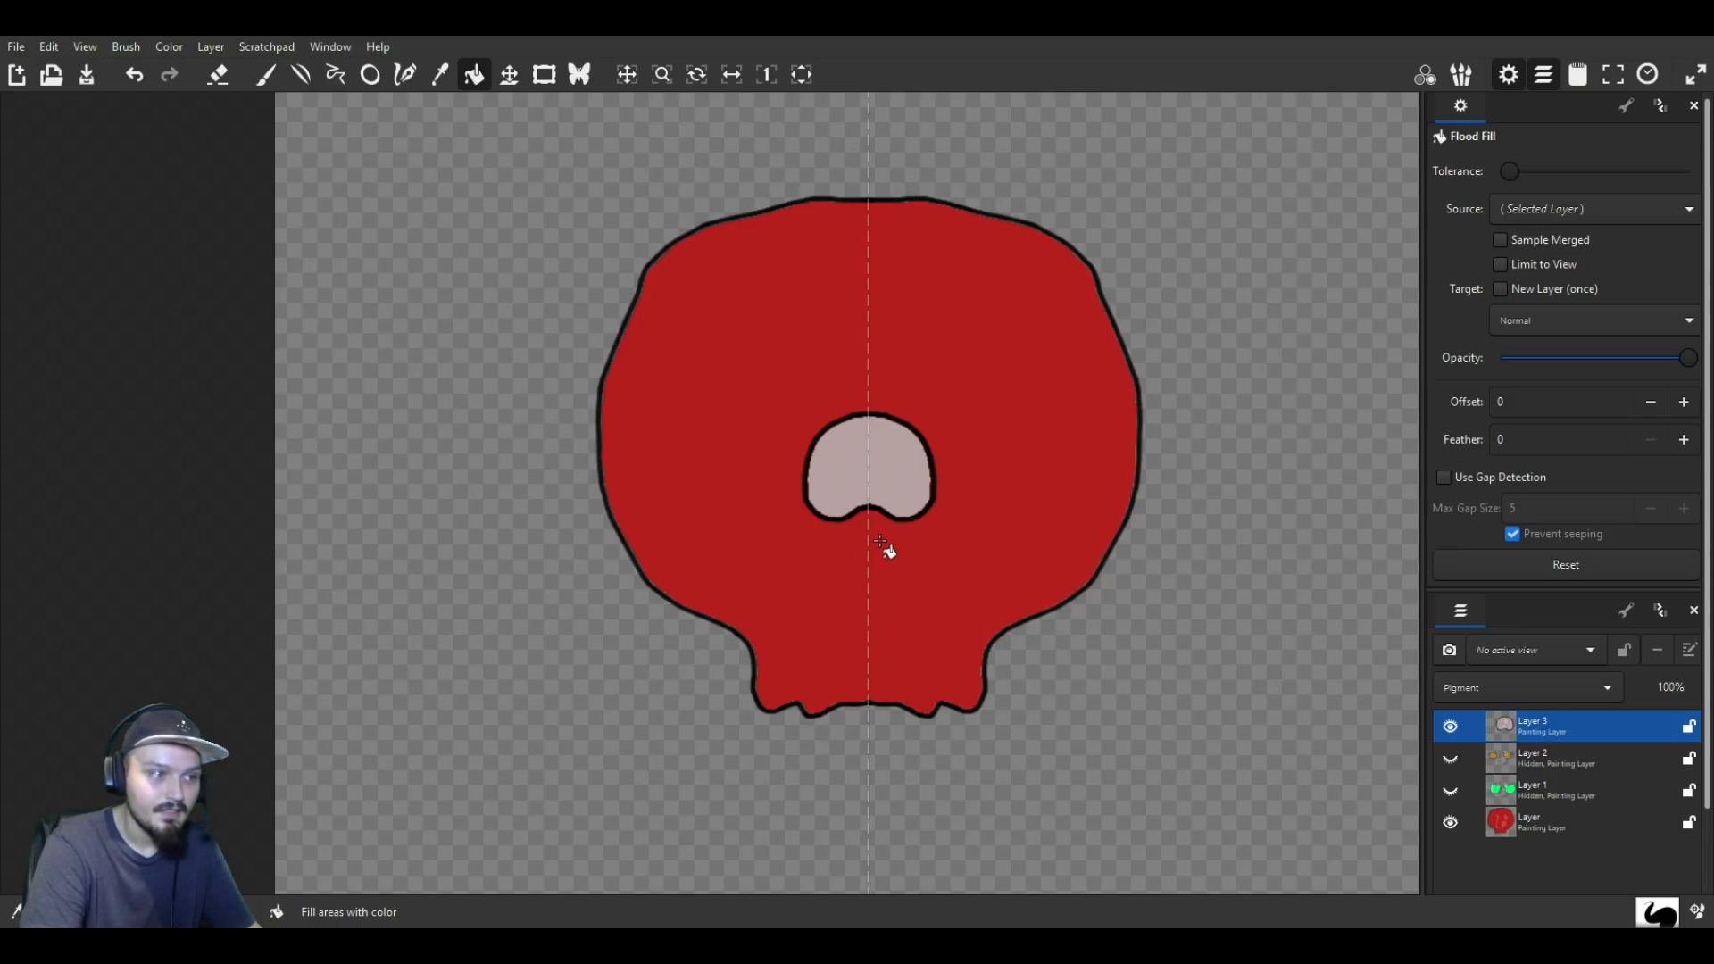
{"action": "scroll", "coordinate": [1003, 708], "scroll_direction": "down", "scroll_amount": 1}
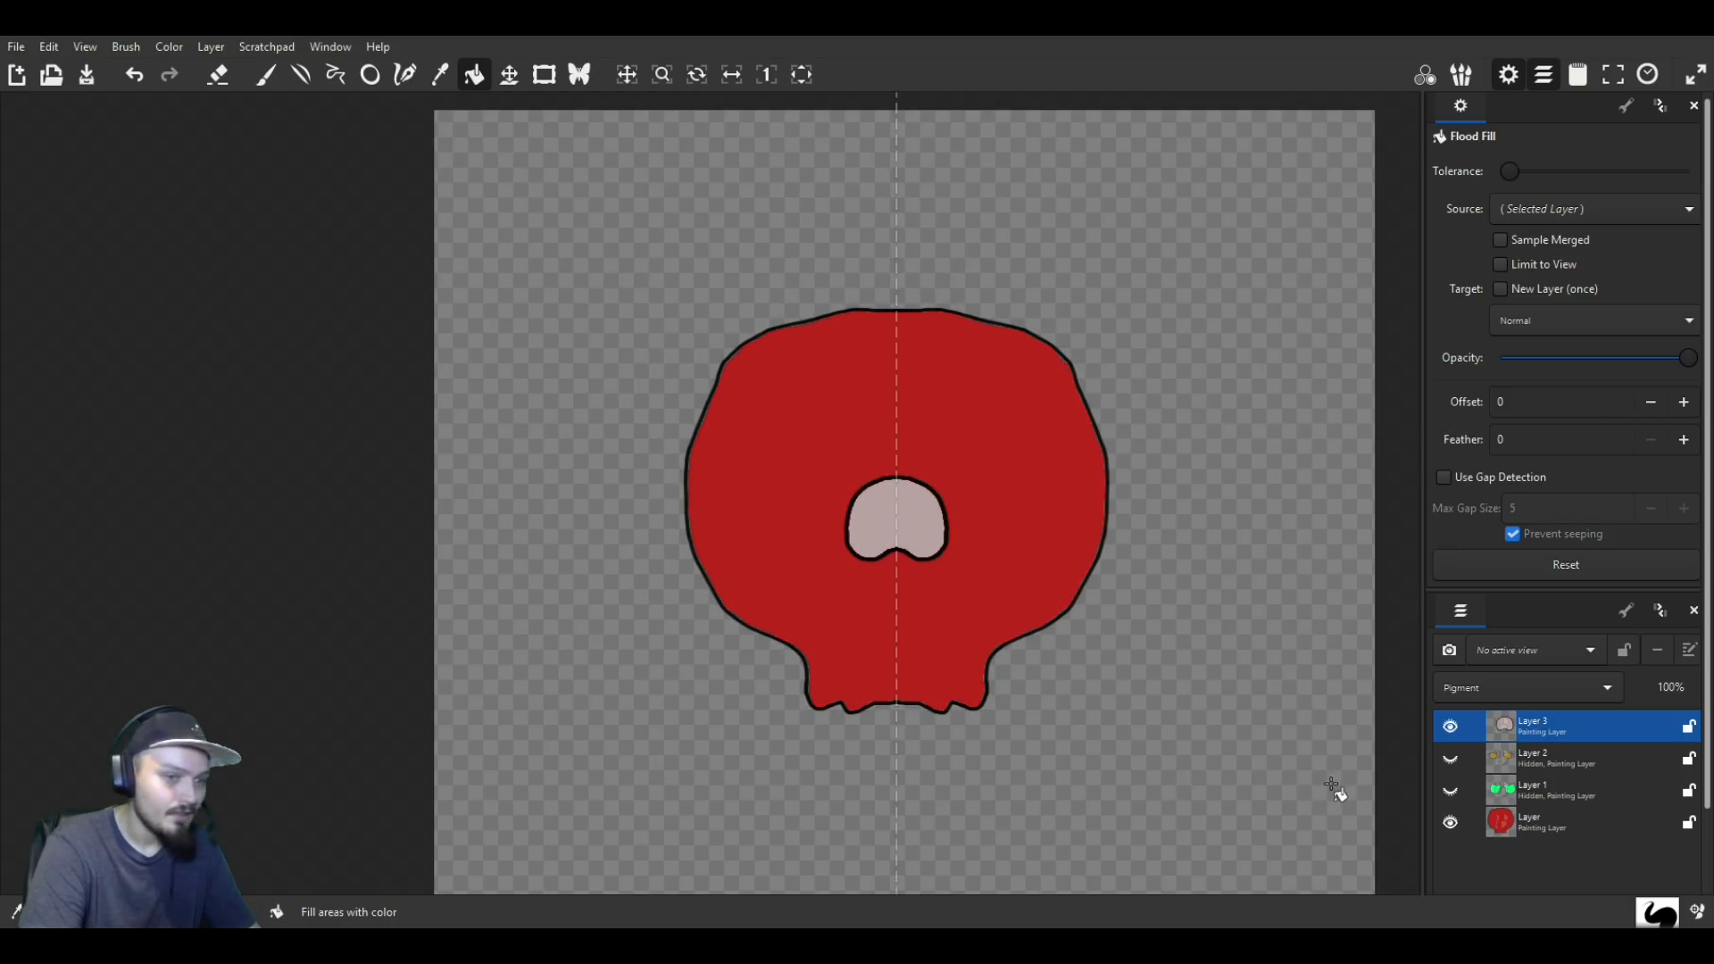
Step: Add another painting layer on top, hide the nose layer and make the red skull layer active
{"action": "scroll", "coordinate": [1566, 759], "scroll_direction": "down", "scroll_amount": 2}
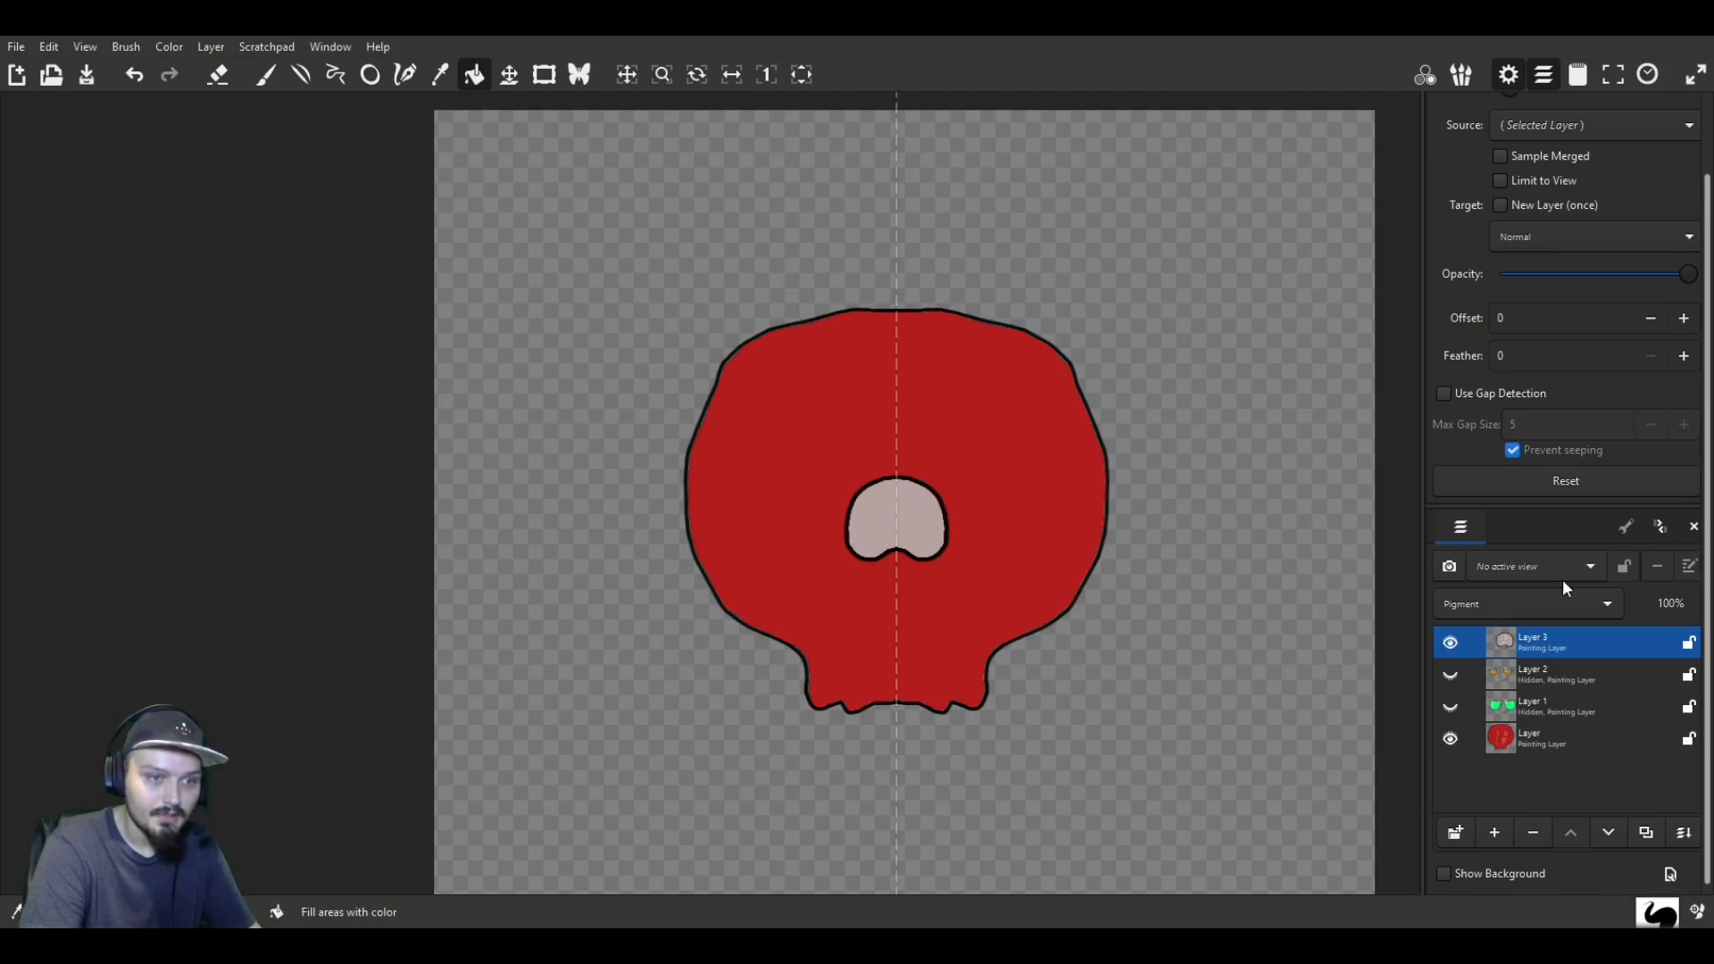
{"action": "left_click", "coordinate": [1495, 832]}
{"action": "left_click", "coordinate": [1451, 676]}
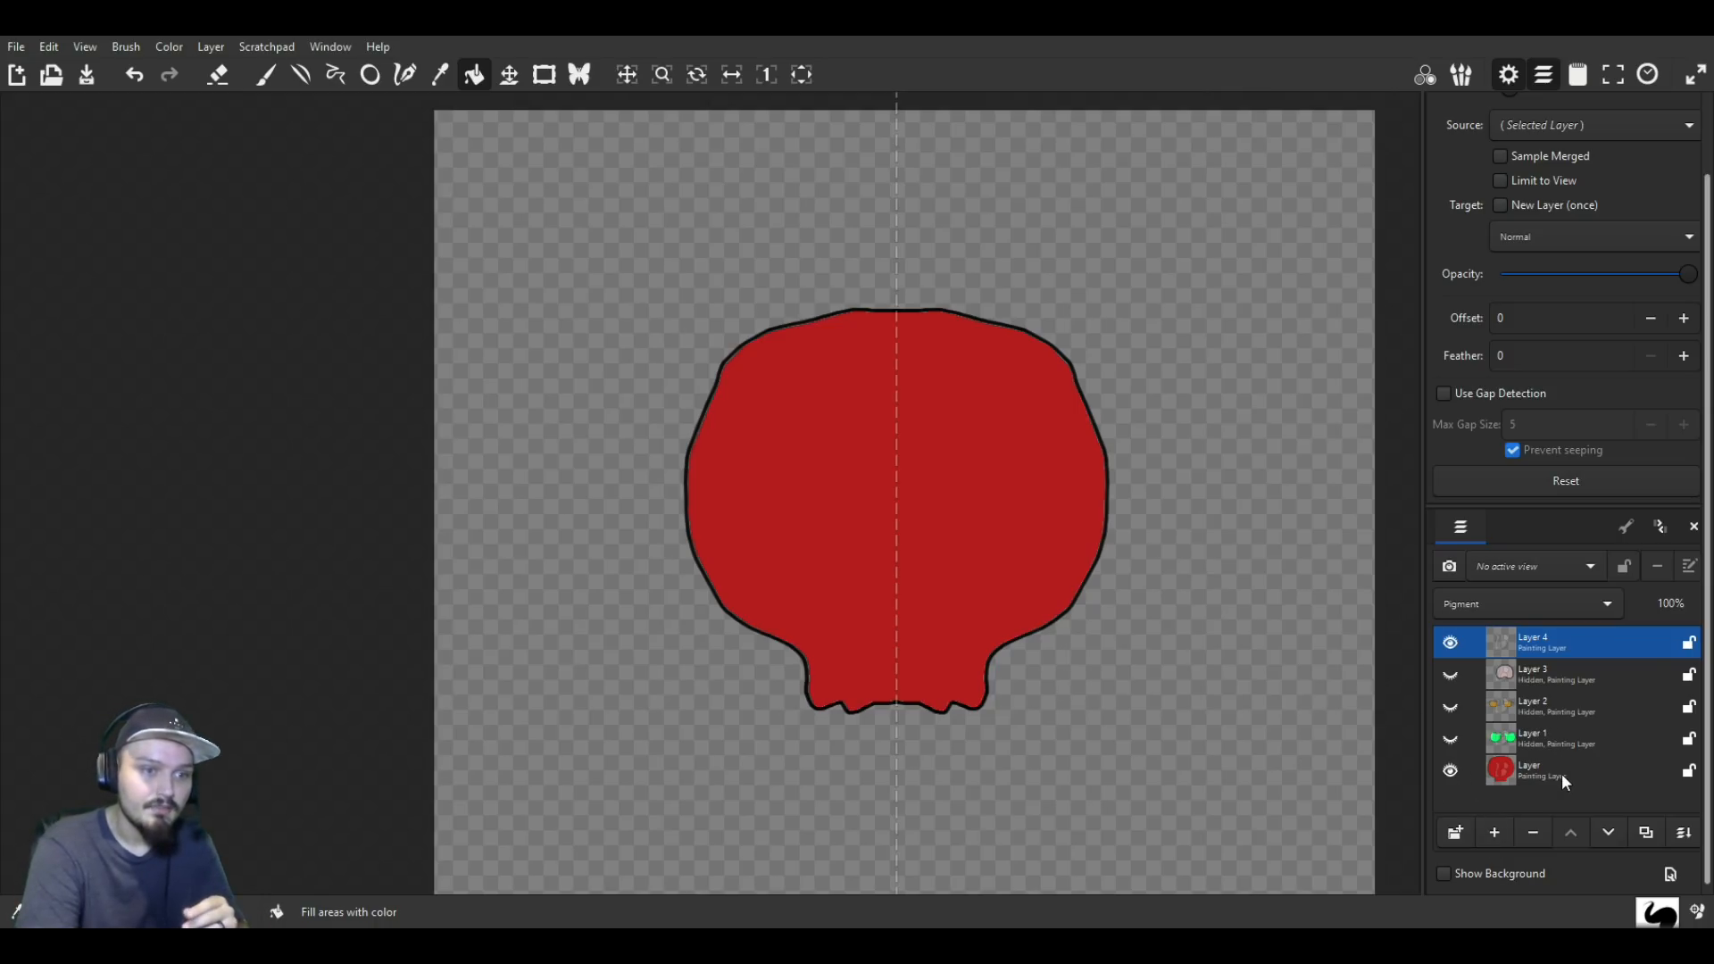
{"action": "left_click", "coordinate": [1534, 775]}
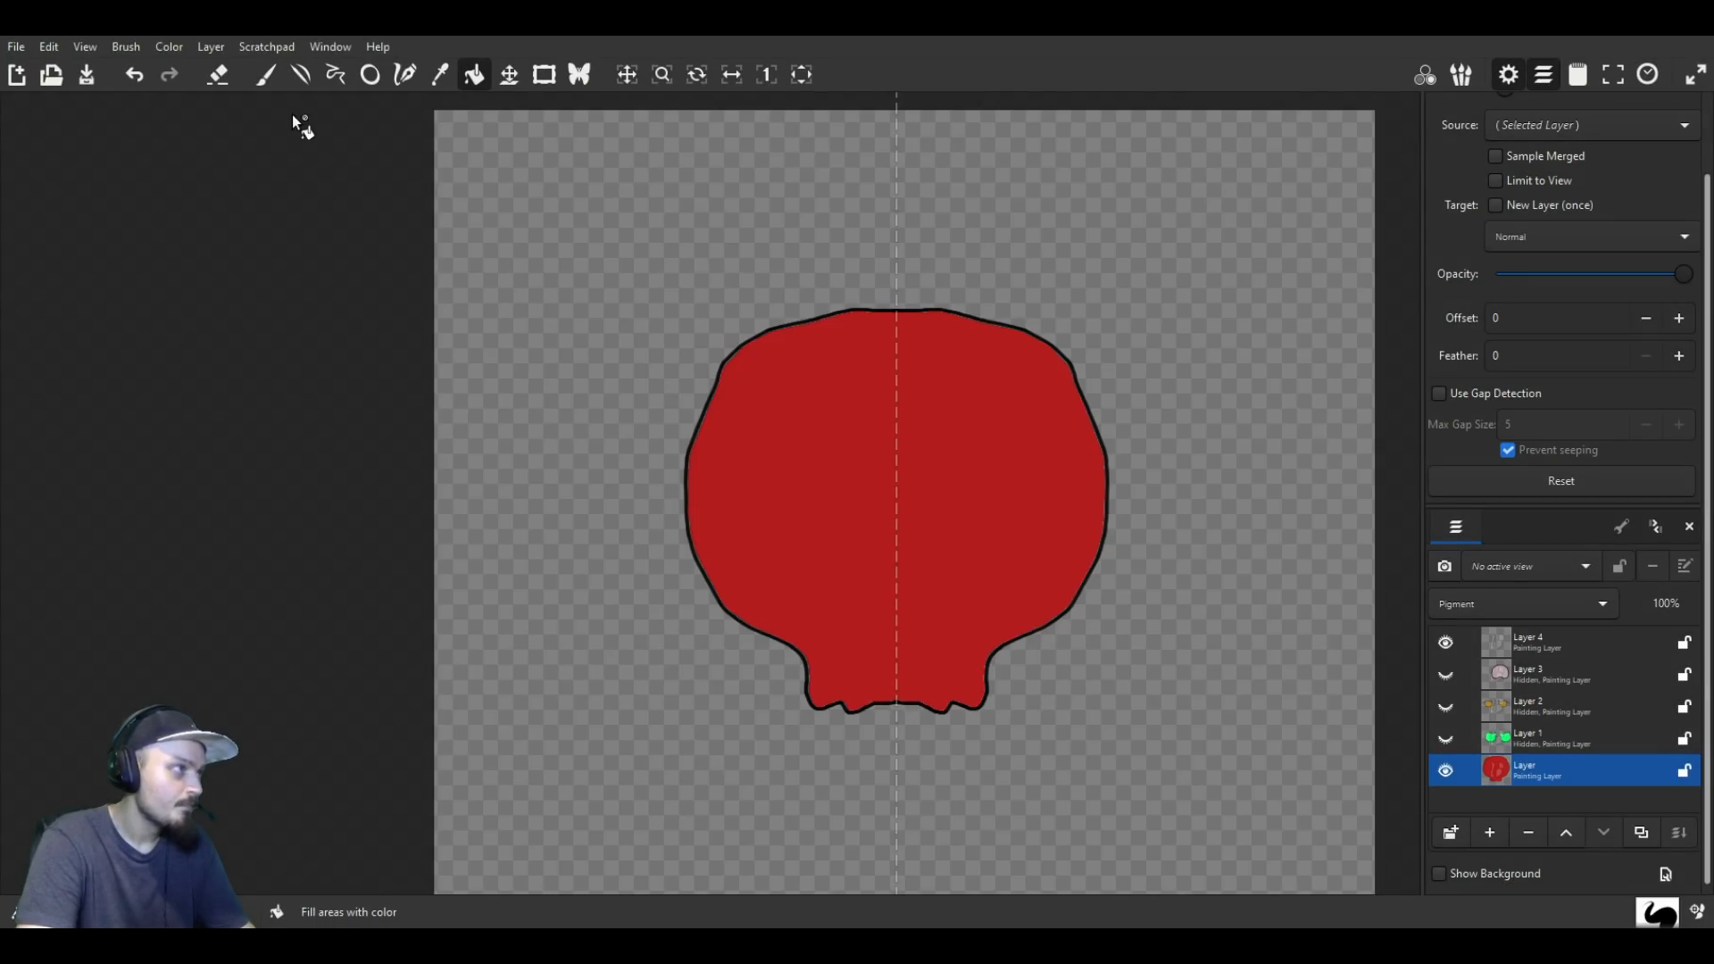
{"action": "left_click", "coordinate": [265, 74]}
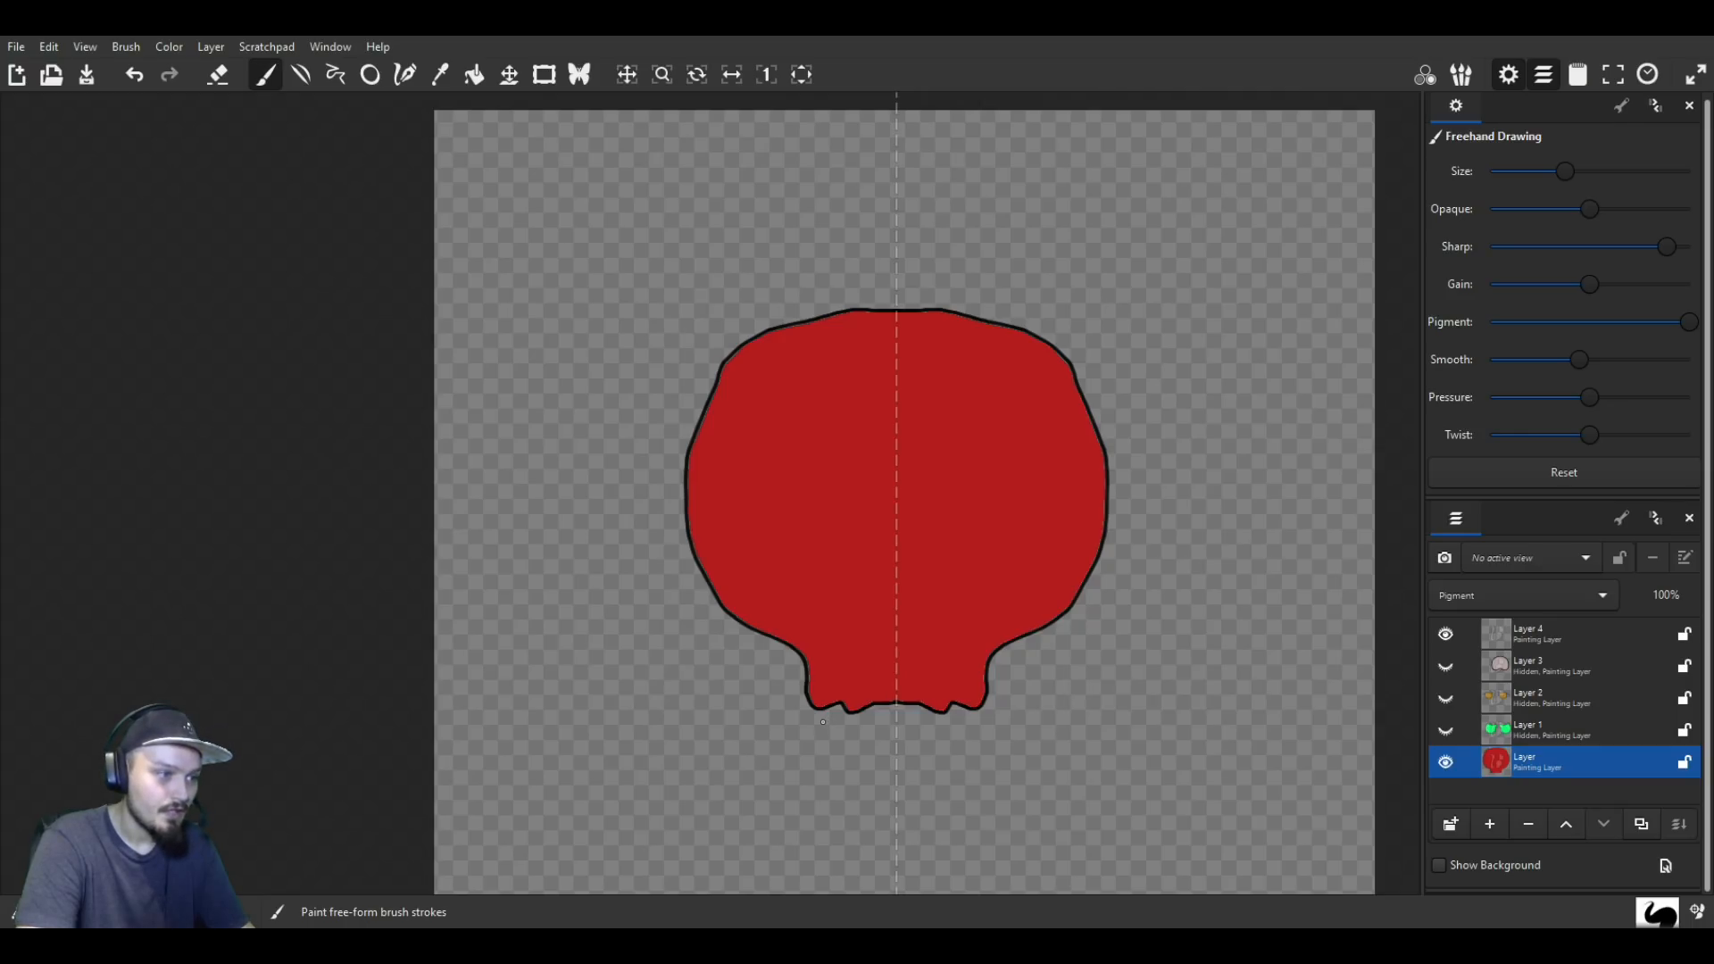
{"action": "mouse_move", "coordinate": [861, 734]}
{"action": "left_mouse_down"}
{"action": "mouse_move", "coordinate": [815, 732]}
{"action": "mouse_move", "coordinate": [807, 784]}
{"action": "mouse_move", "coordinate": [842, 792]}
{"action": "left_mouse_up"}
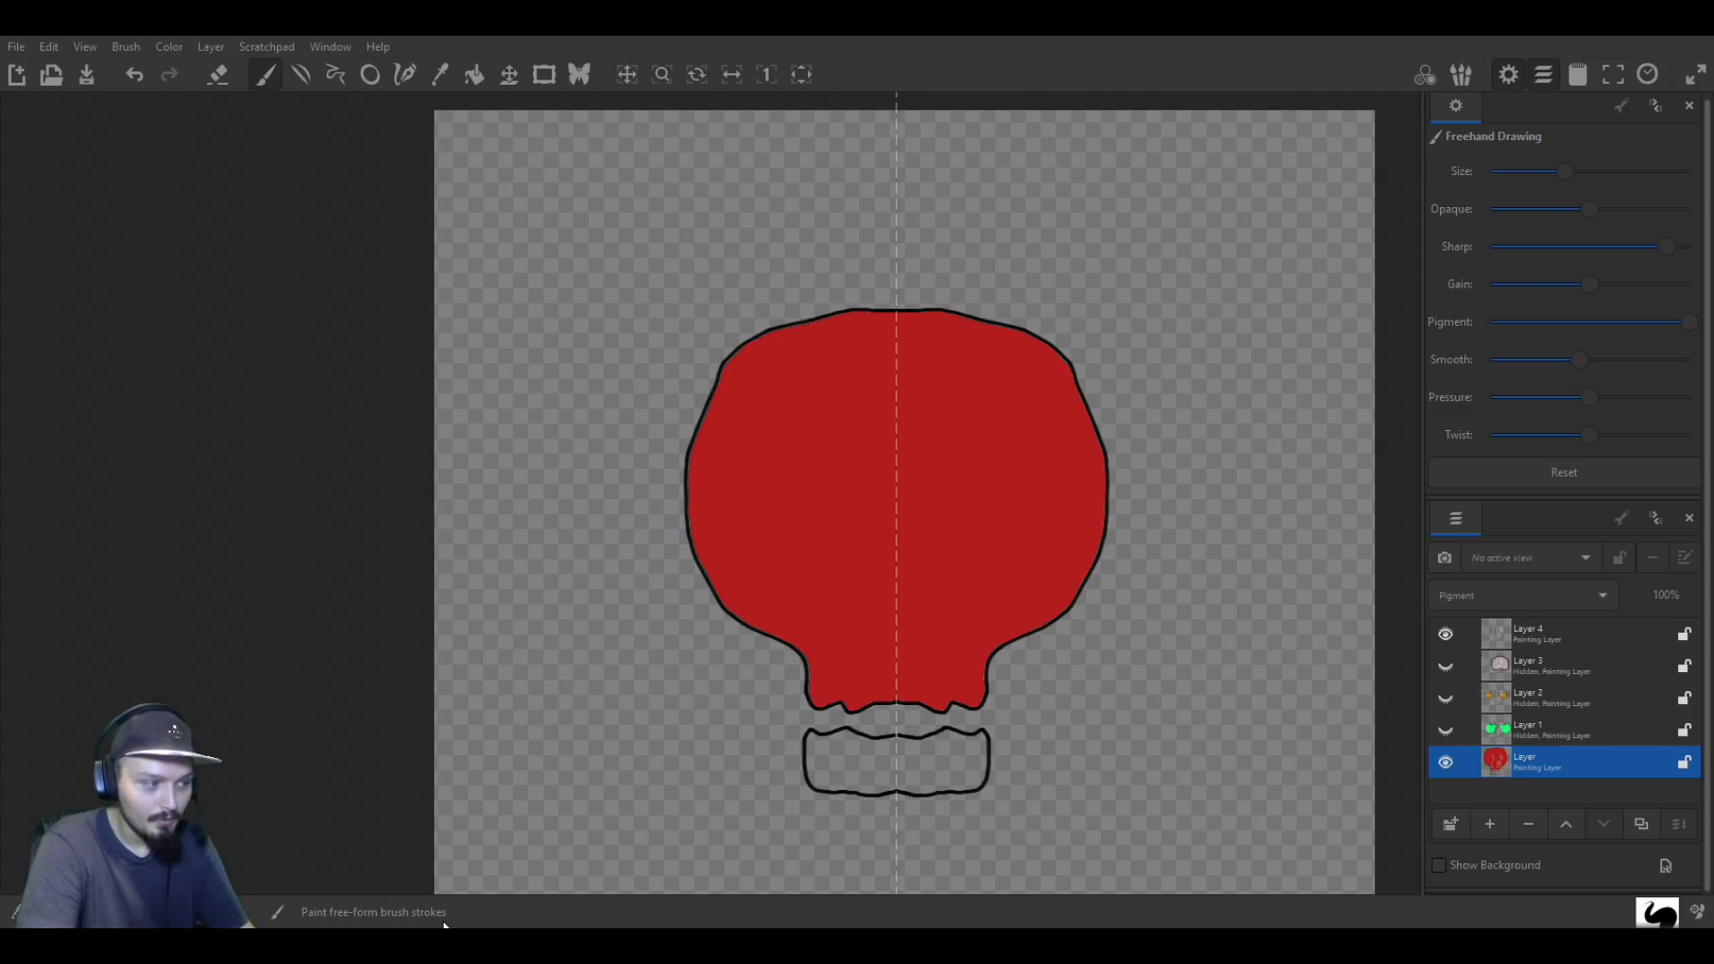
{"action": "left_click", "coordinate": [474, 74]}
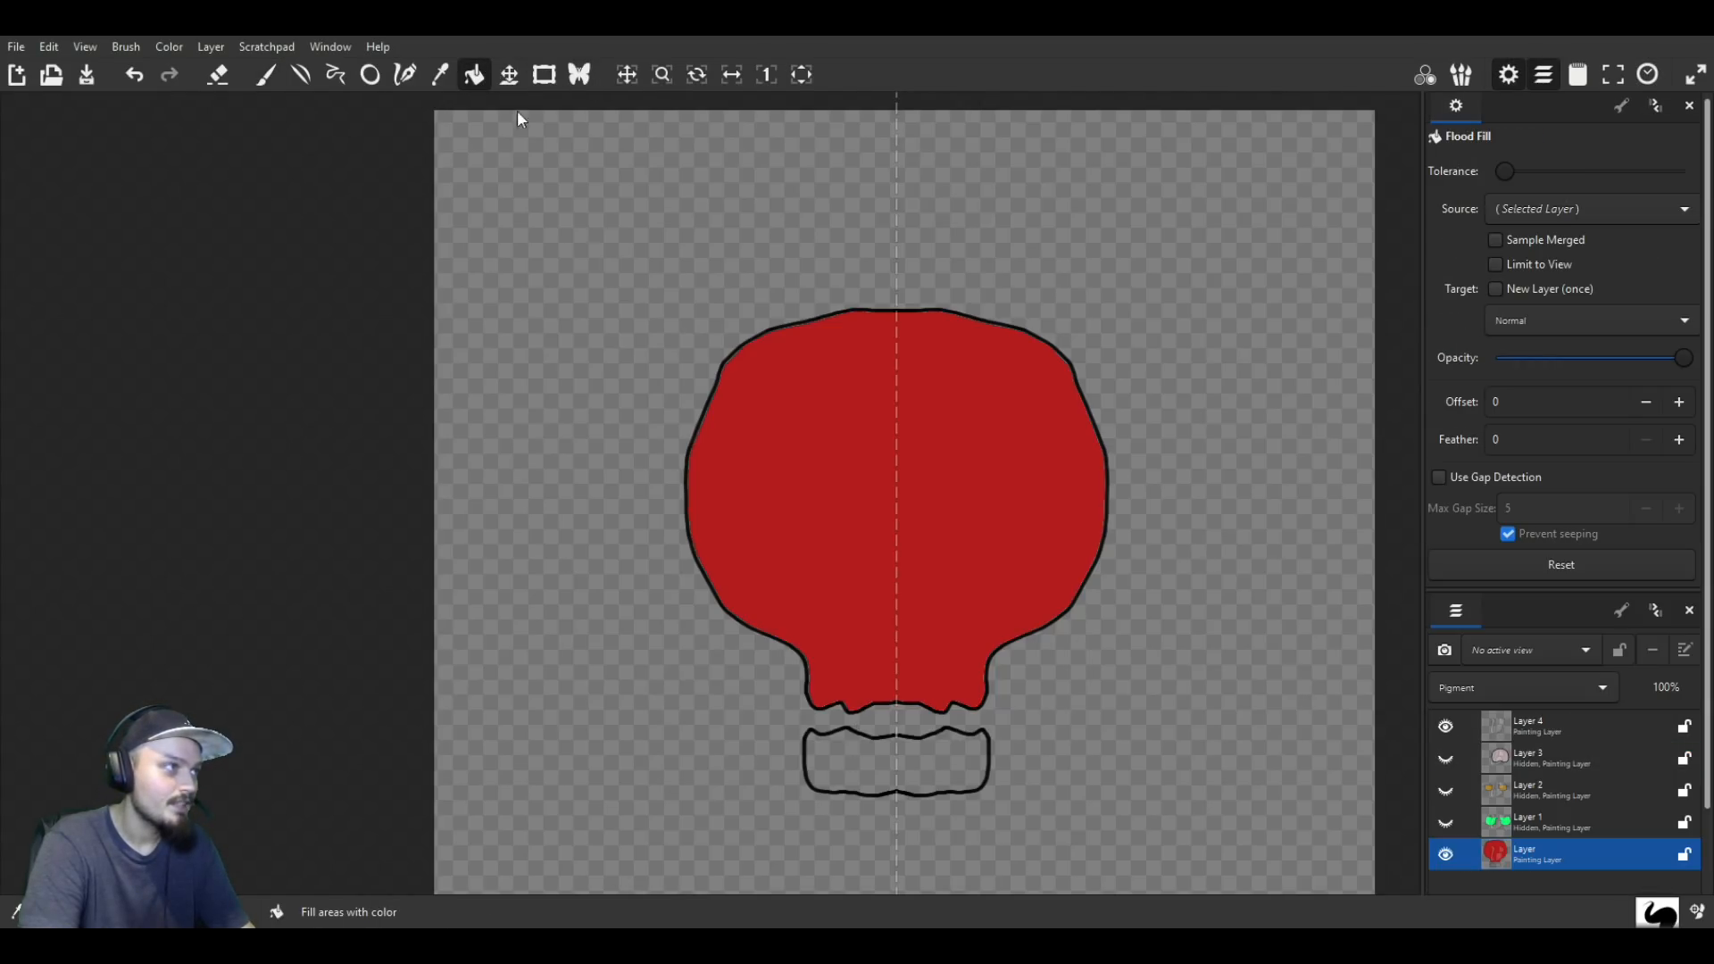
{"action": "left_click", "coordinate": [920, 775]}
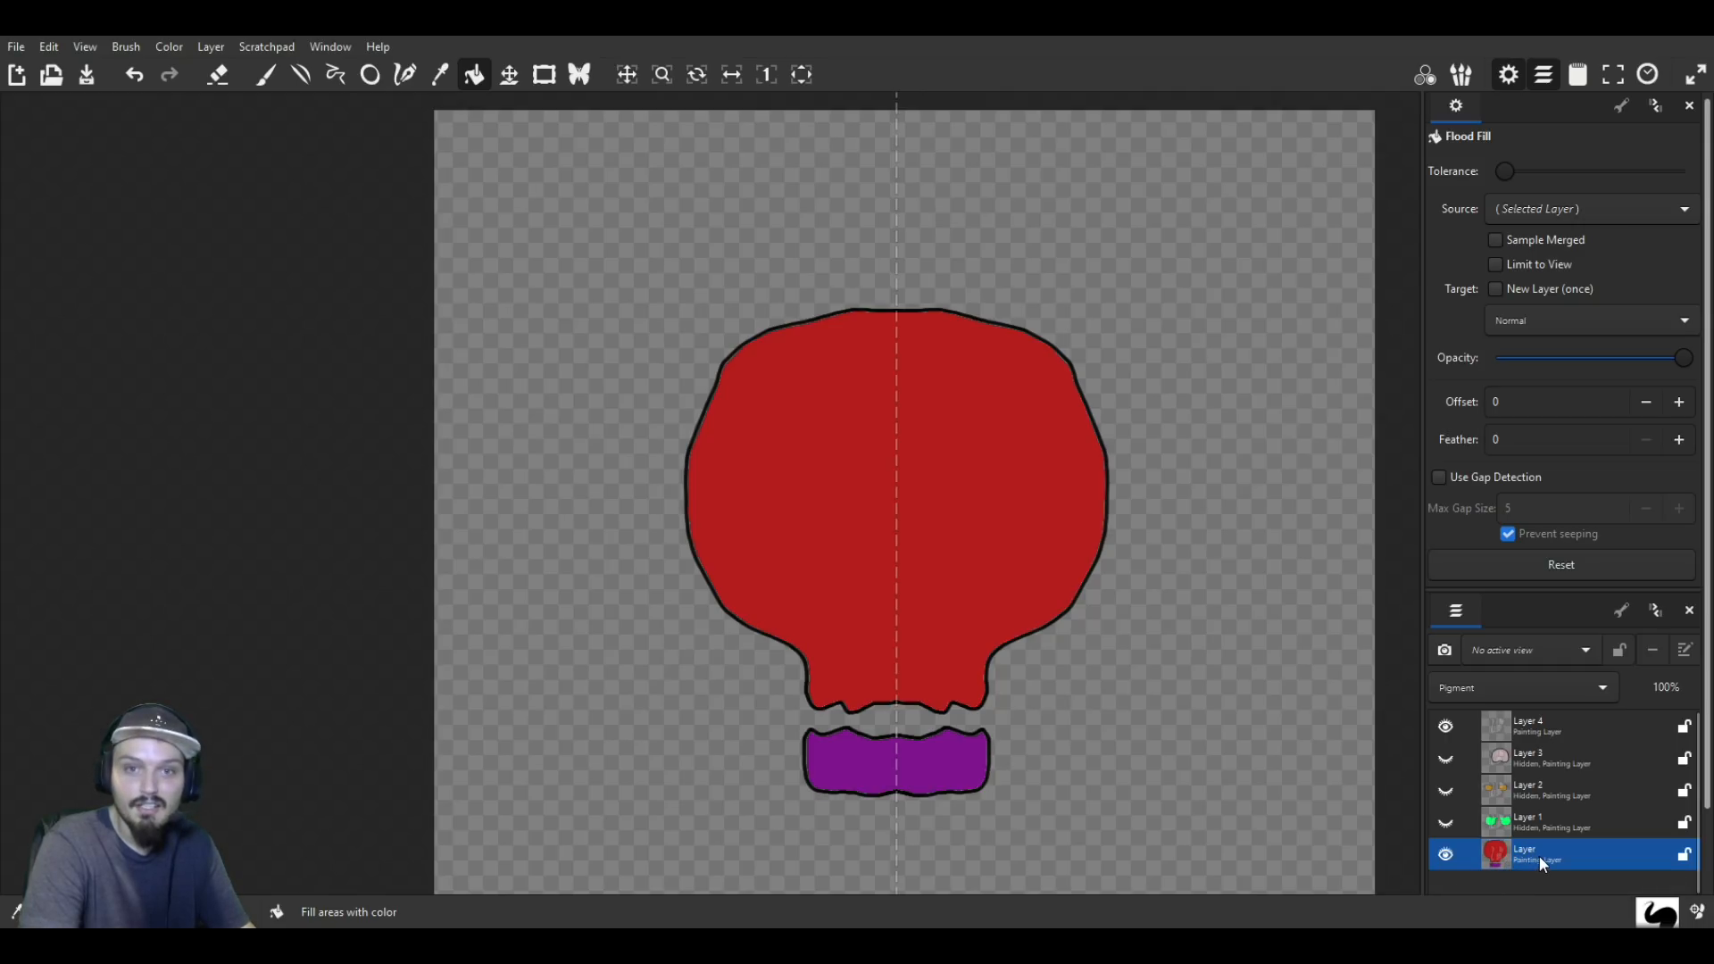
{"action": "left_click", "coordinate": [1445, 853]}
{"action": "left_click", "coordinate": [1443, 853]}
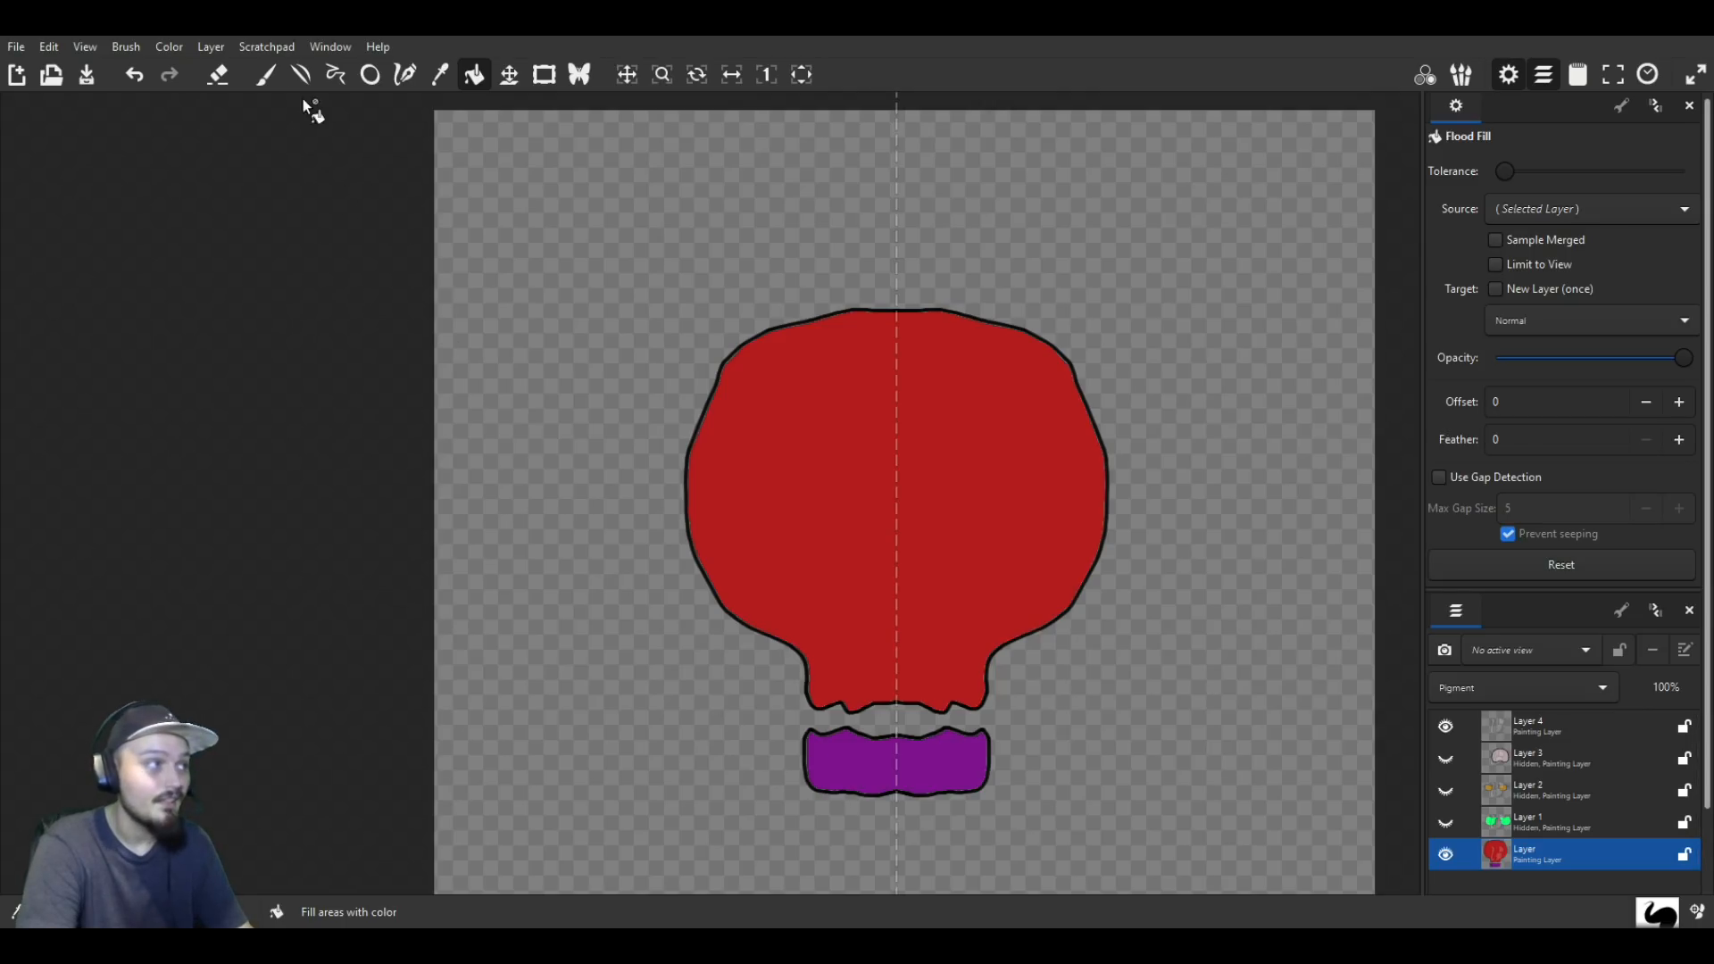
{"action": "left_click", "coordinate": [134, 75]}
{"action": "left_click", "coordinate": [134, 75]}
{"action": "left_click", "coordinate": [1605, 446]}
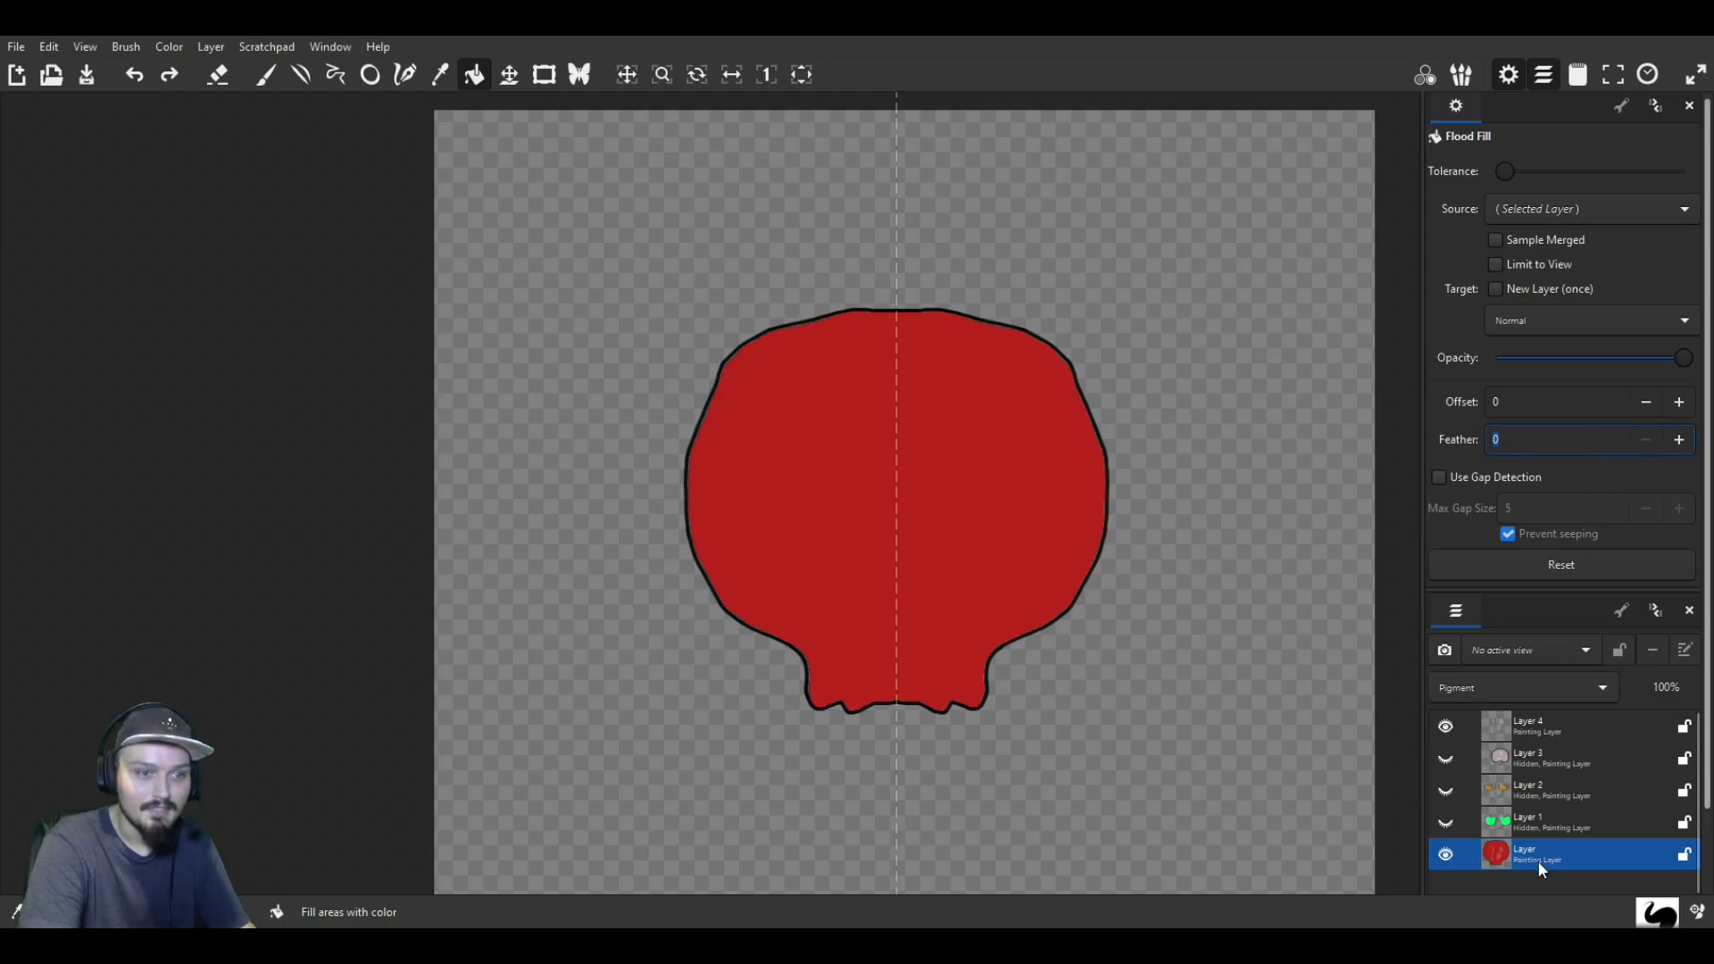
Step: Add a new painting layer directly above the red skull layer
{"action": "scroll", "coordinate": [1540, 673], "scroll_direction": "down", "scroll_amount": 2}
{"action": "left_click", "coordinate": [1489, 832]}
{"action": "left_click", "coordinate": [425, 494]}
{"action": "key", "text": "ctrl+z"}
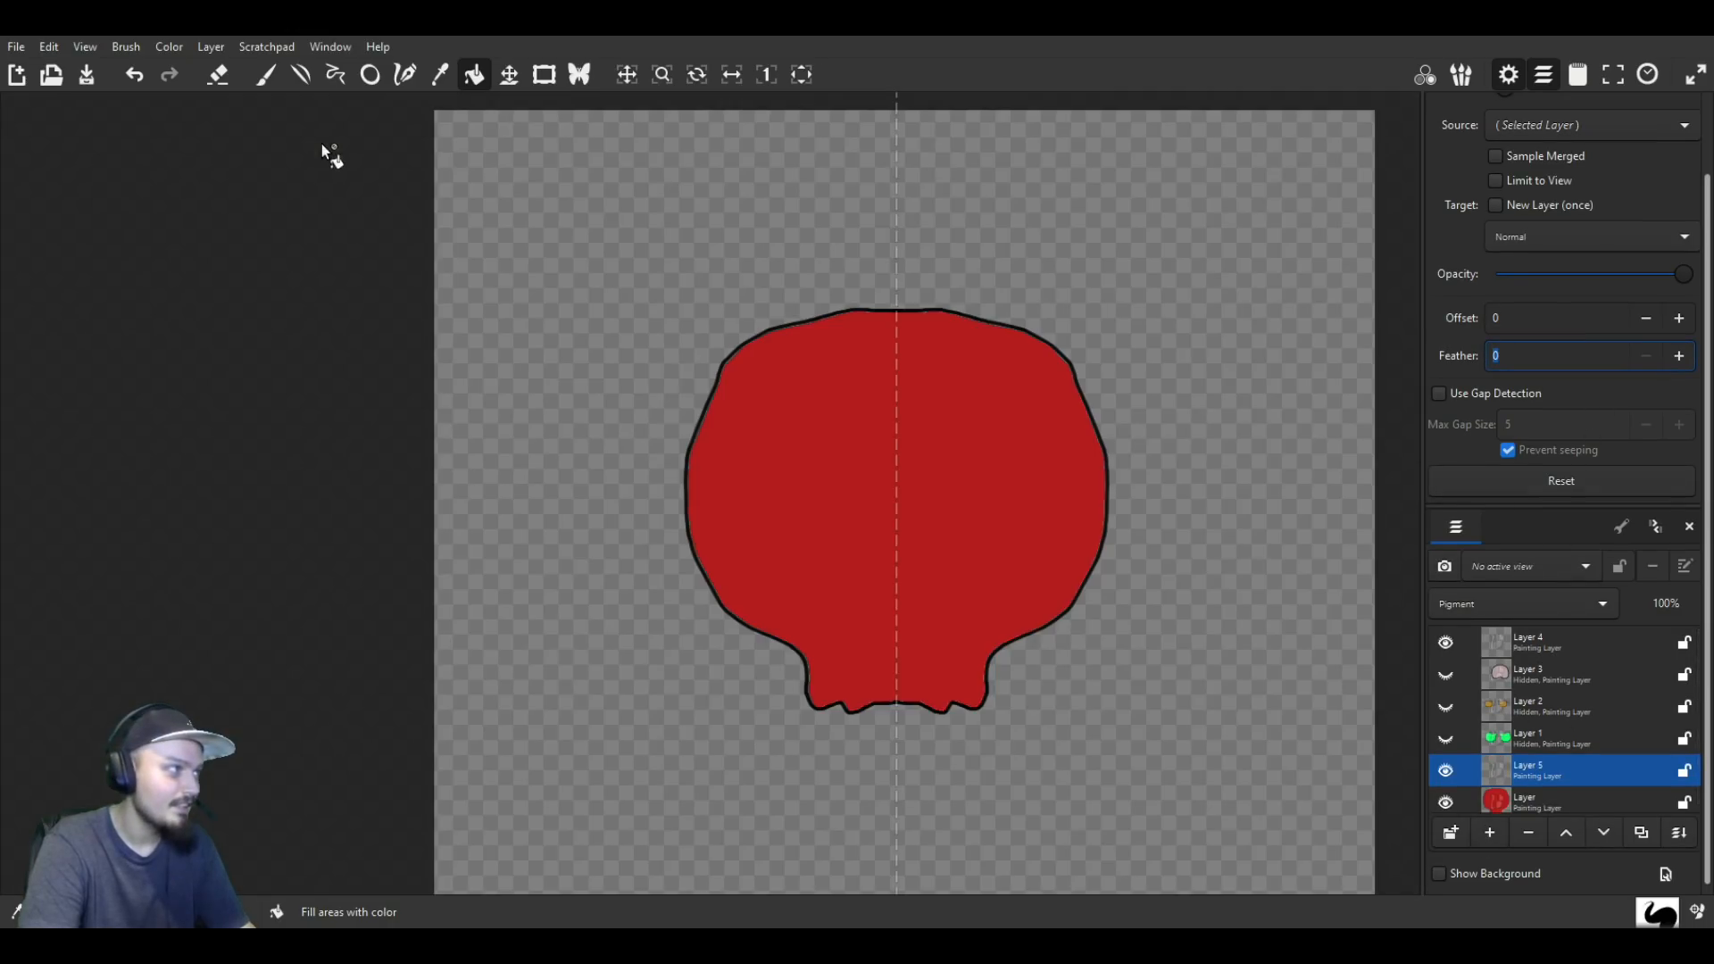
Step: Paint a mirrored lower jaw outline in black just below the skull and fill it with light pink
{"action": "left_click", "coordinate": [264, 76]}
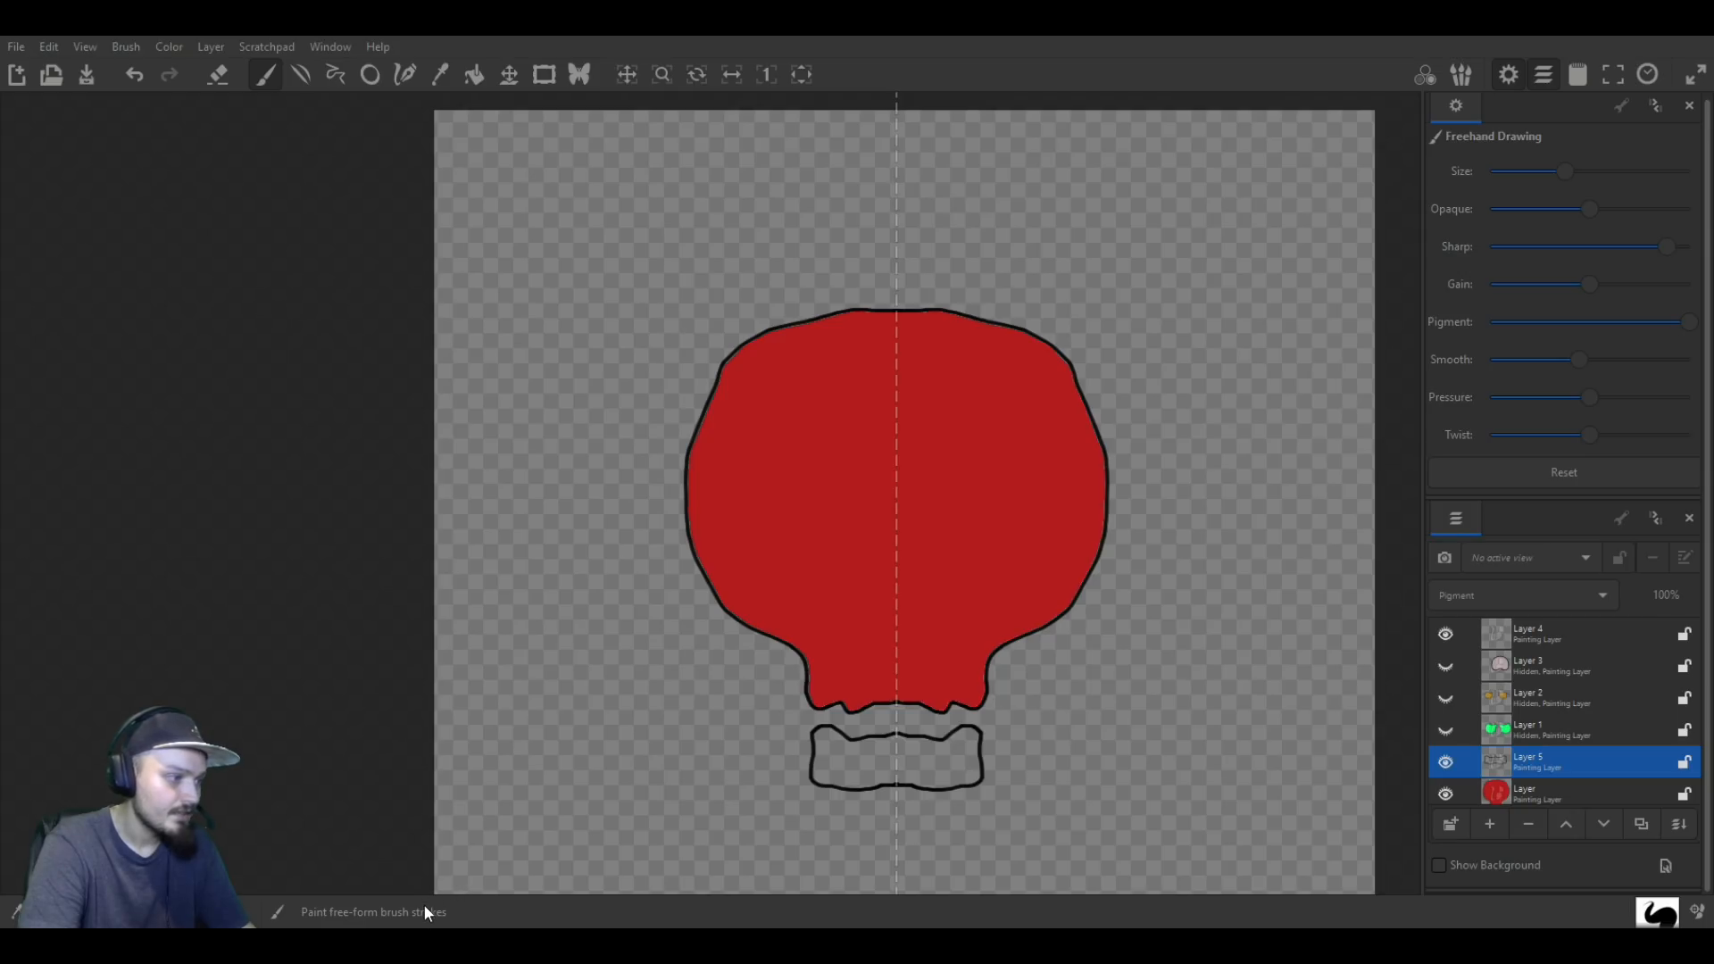
{"action": "left_click", "coordinate": [476, 74]}
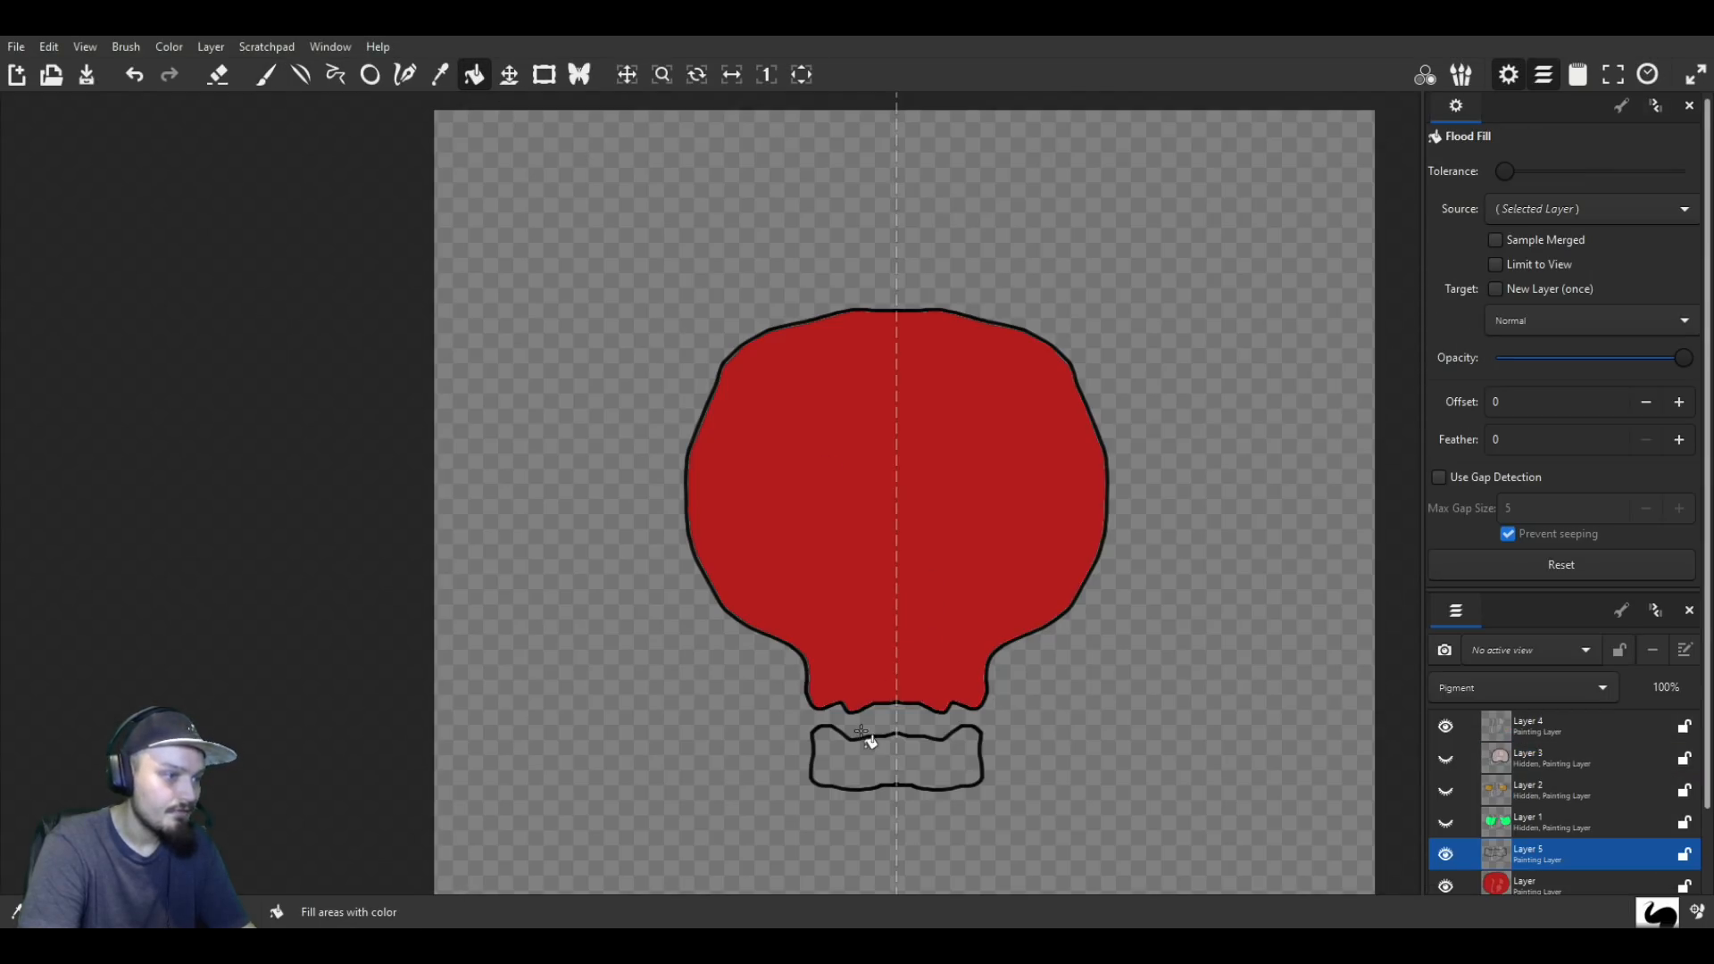
{"action": "left_click", "coordinate": [857, 773]}
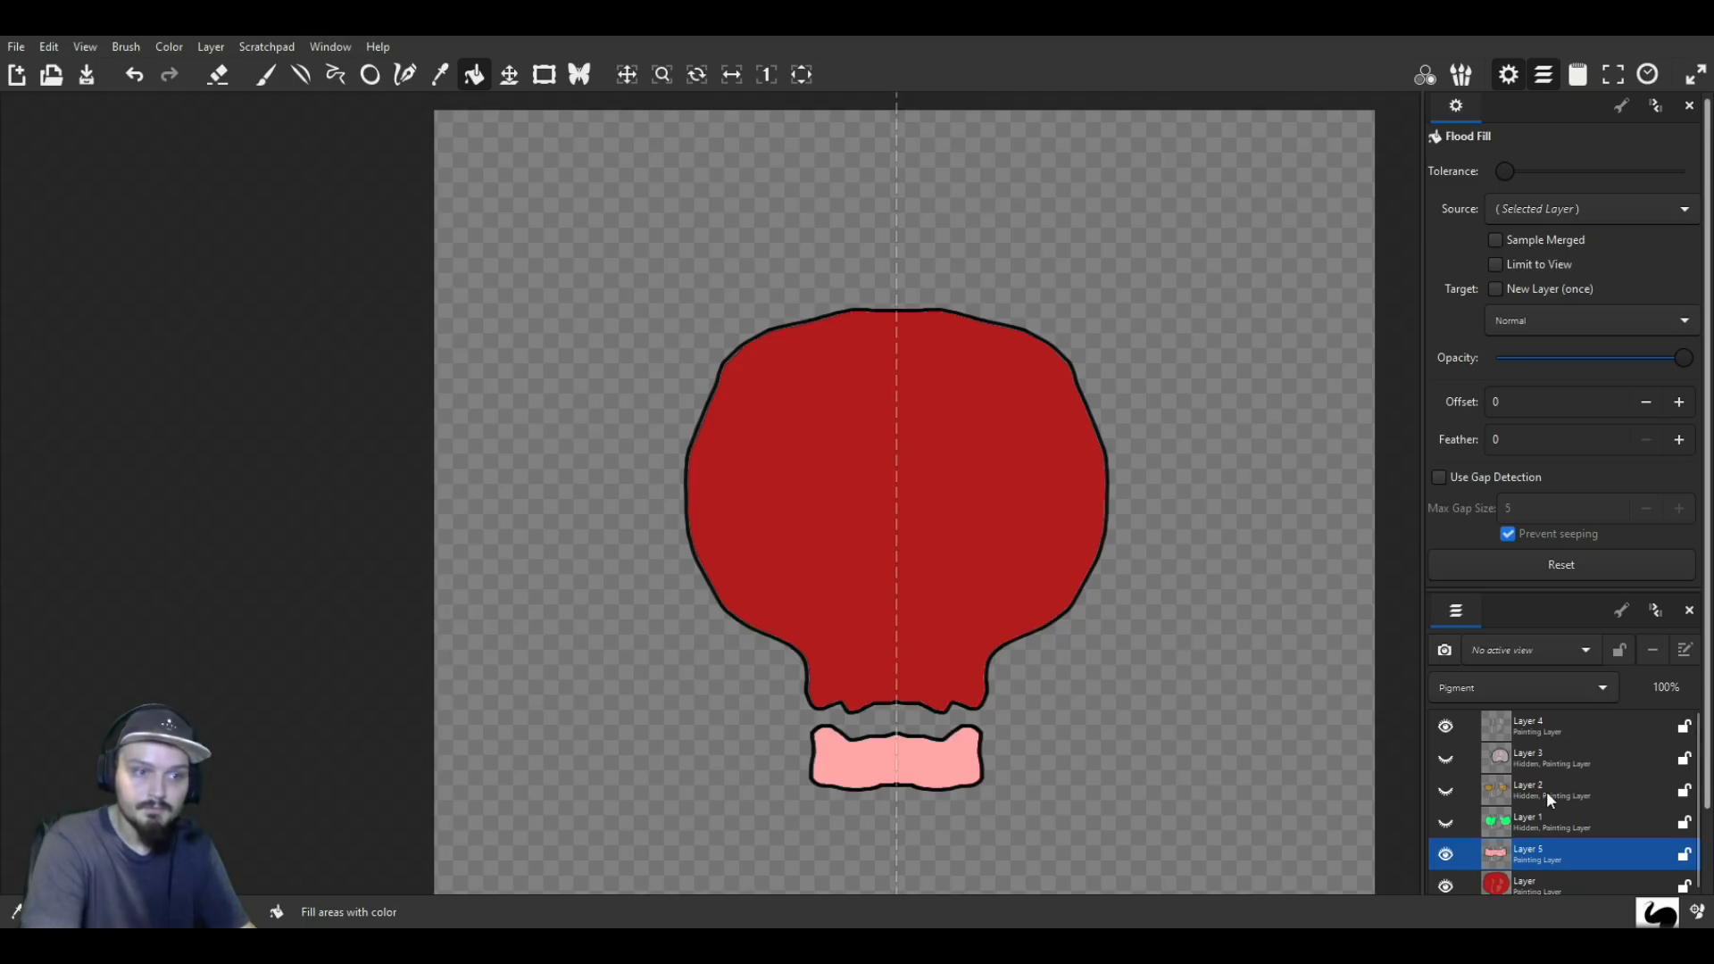
Step: Show the nose and ochre eyes layers and add a new painting layer directly above the jaw layer
{"action": "left_click", "coordinate": [1446, 759]}
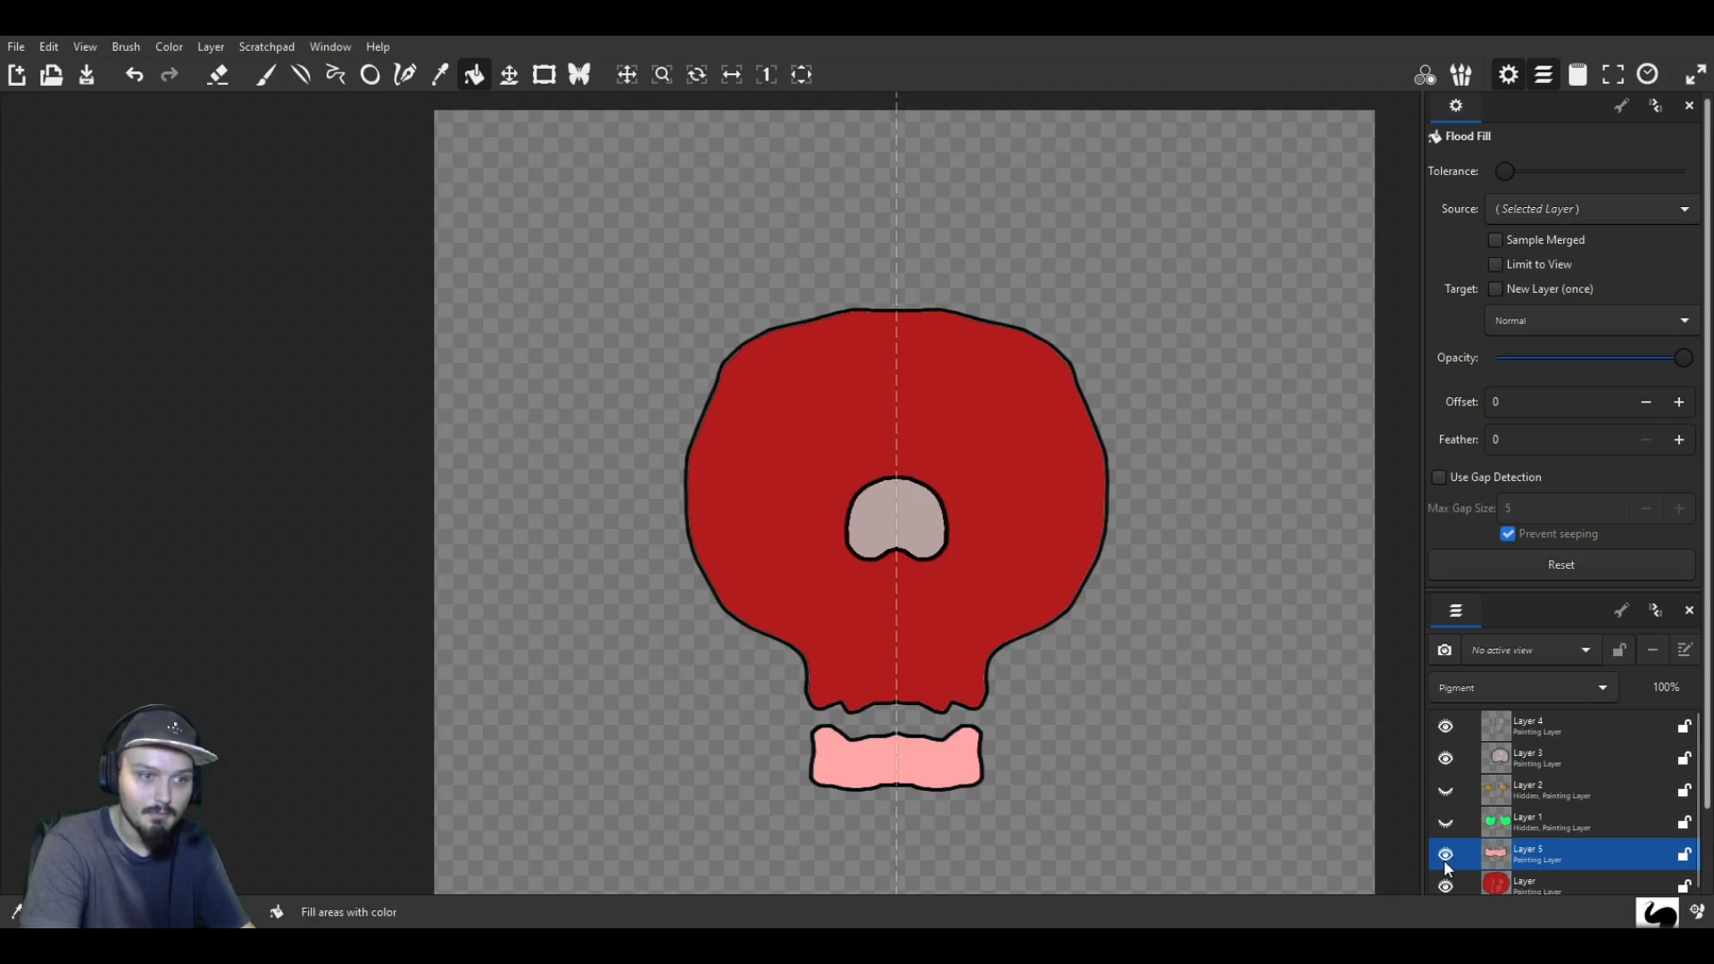
{"action": "left_click", "coordinate": [1446, 791]}
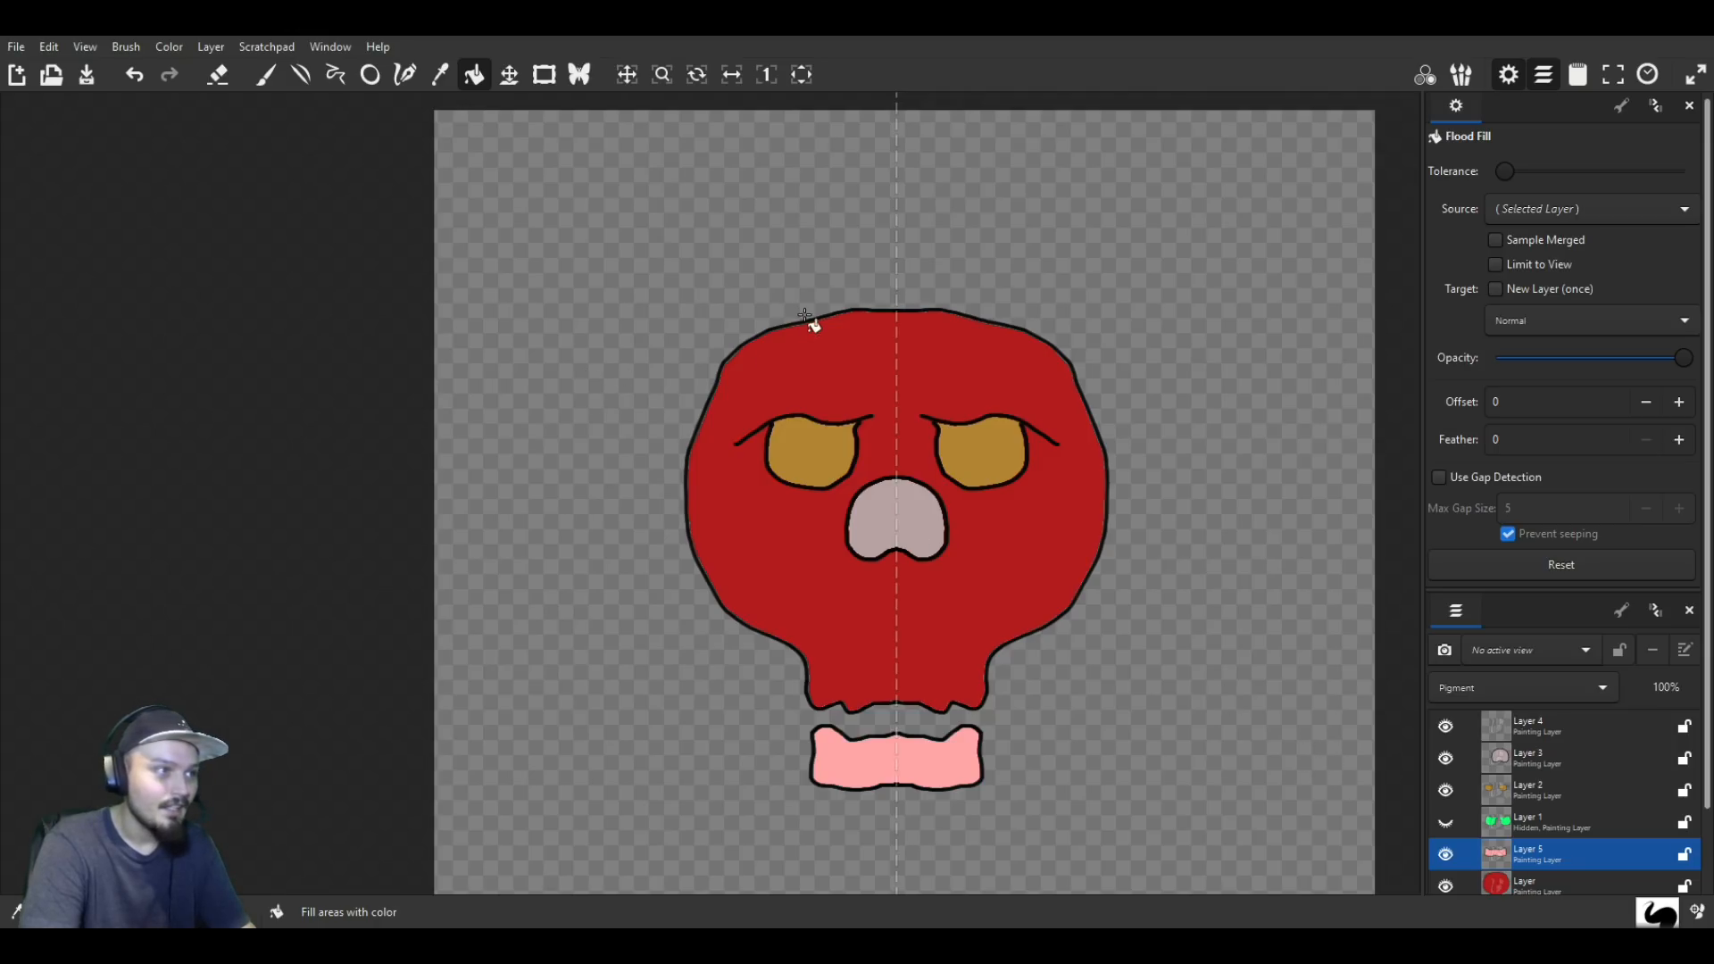
{"action": "scroll", "coordinate": [1523, 871], "scroll_direction": "down", "scroll_amount": 1}
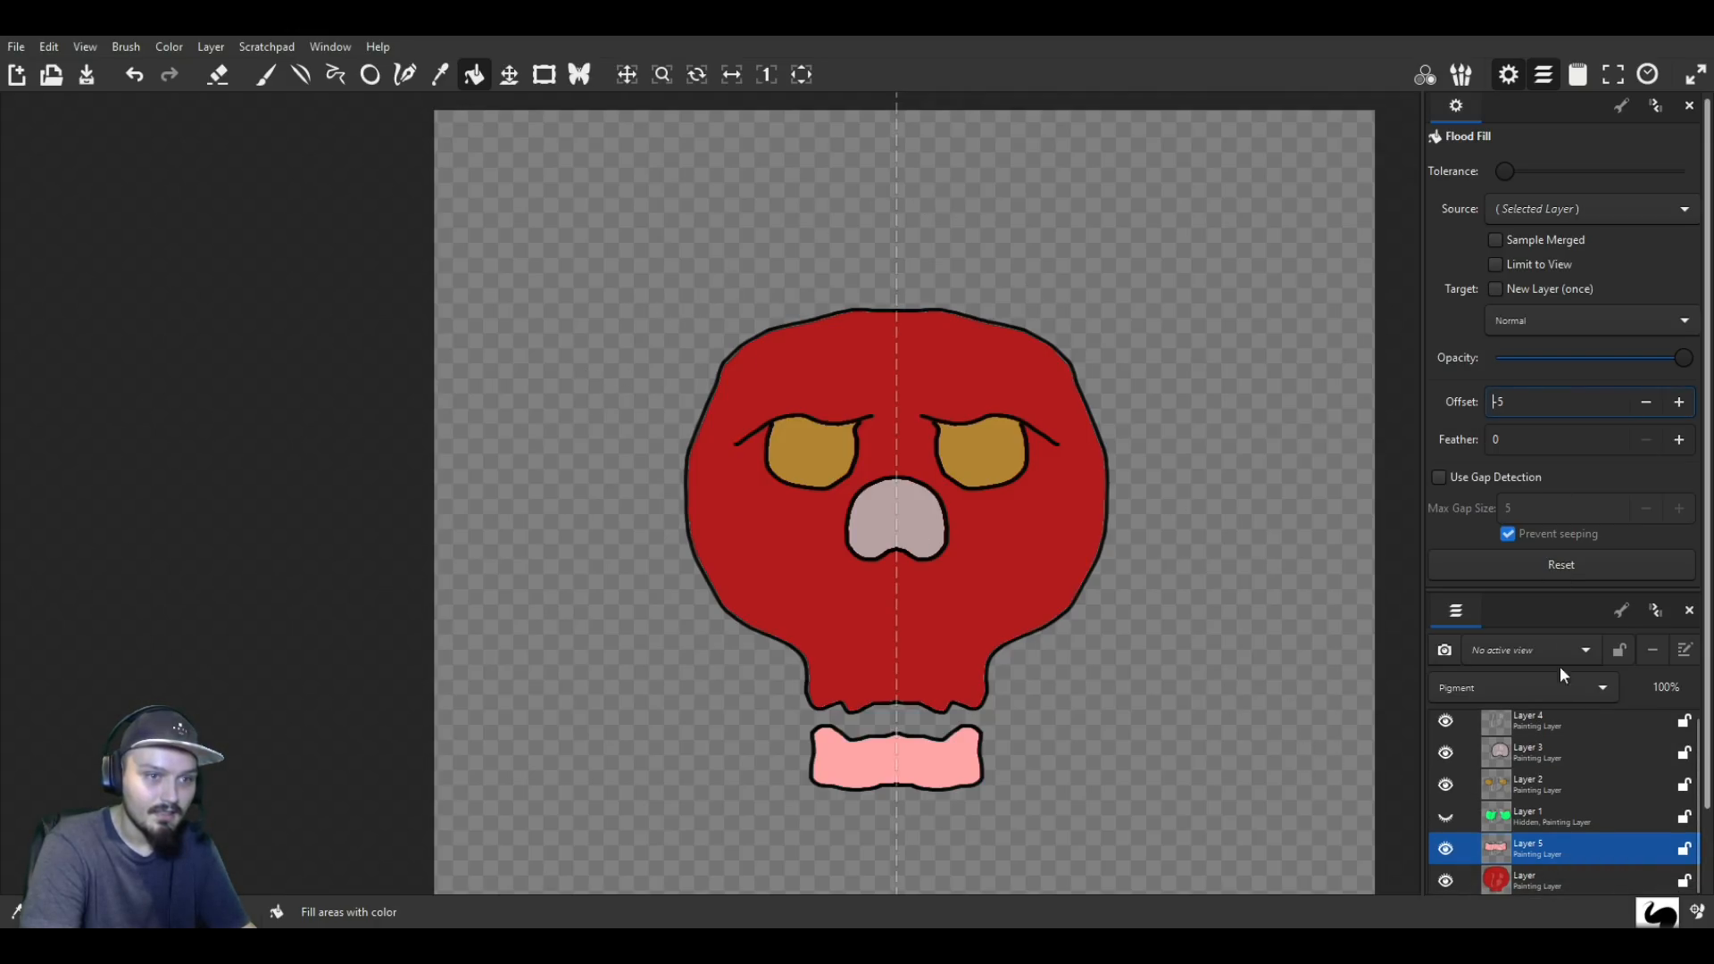
{"action": "scroll", "coordinate": [1565, 635], "scroll_direction": "down", "scroll_amount": 3}
{"action": "left_click", "coordinate": [1490, 825]}
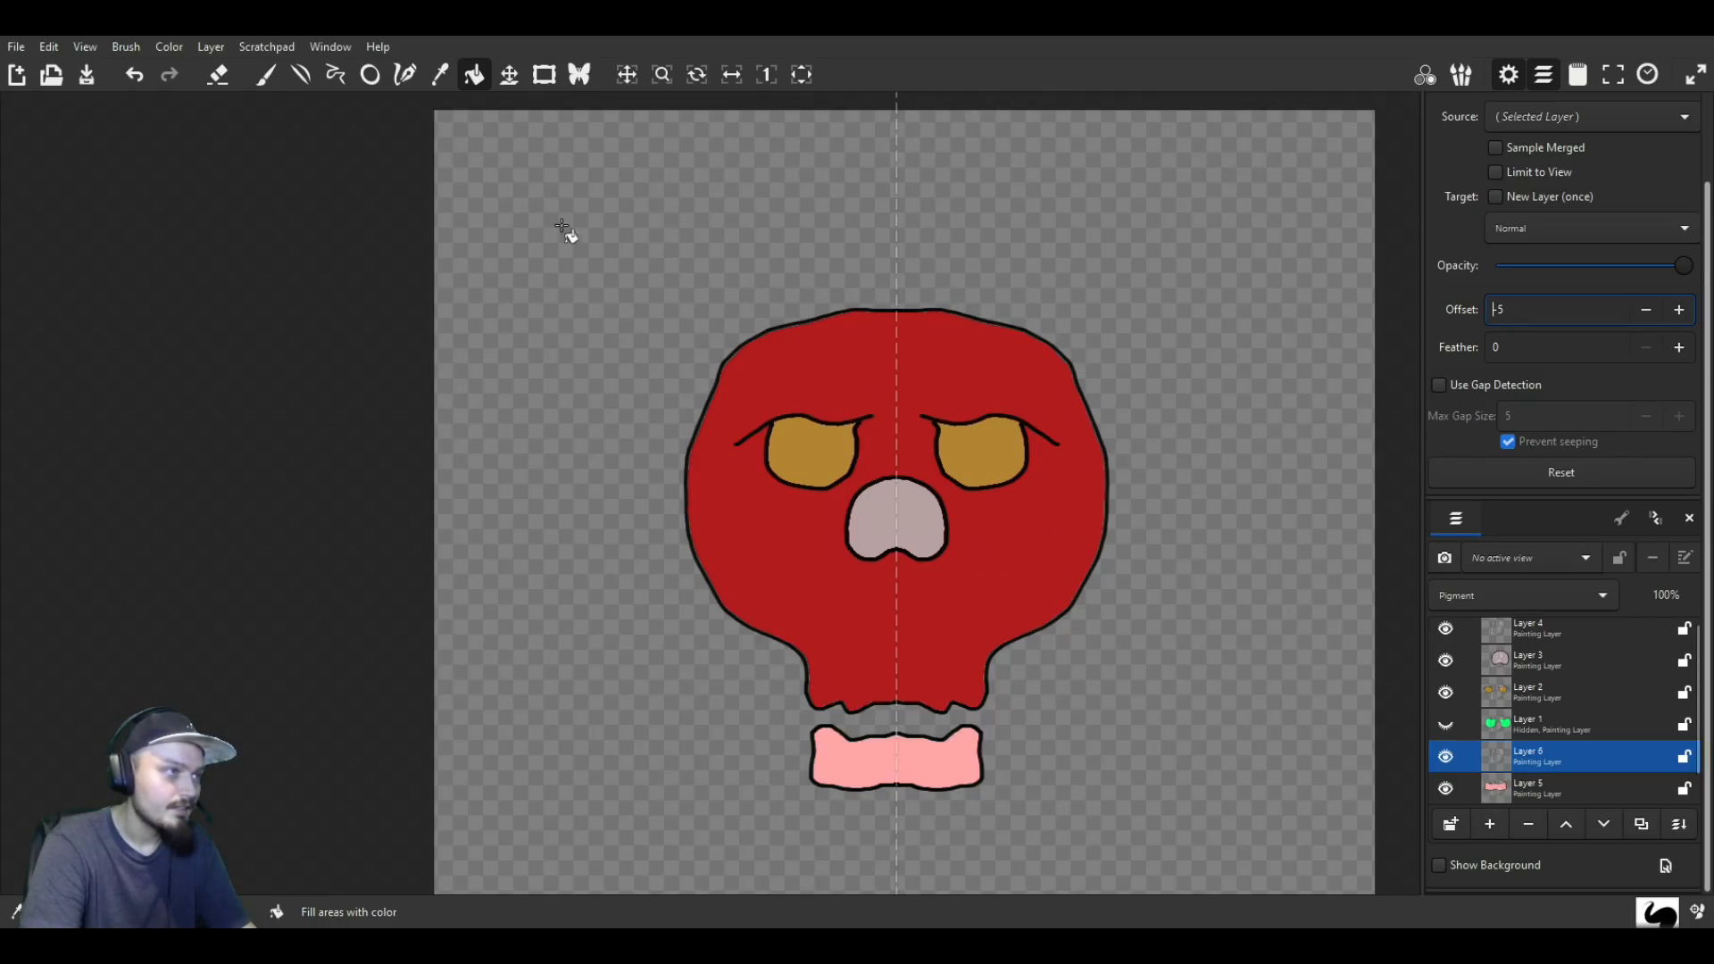
Step: Paint a mirrored, spiky flame outline in black on top of the skull and fill it with bright red
{"action": "left_click", "coordinate": [265, 74]}
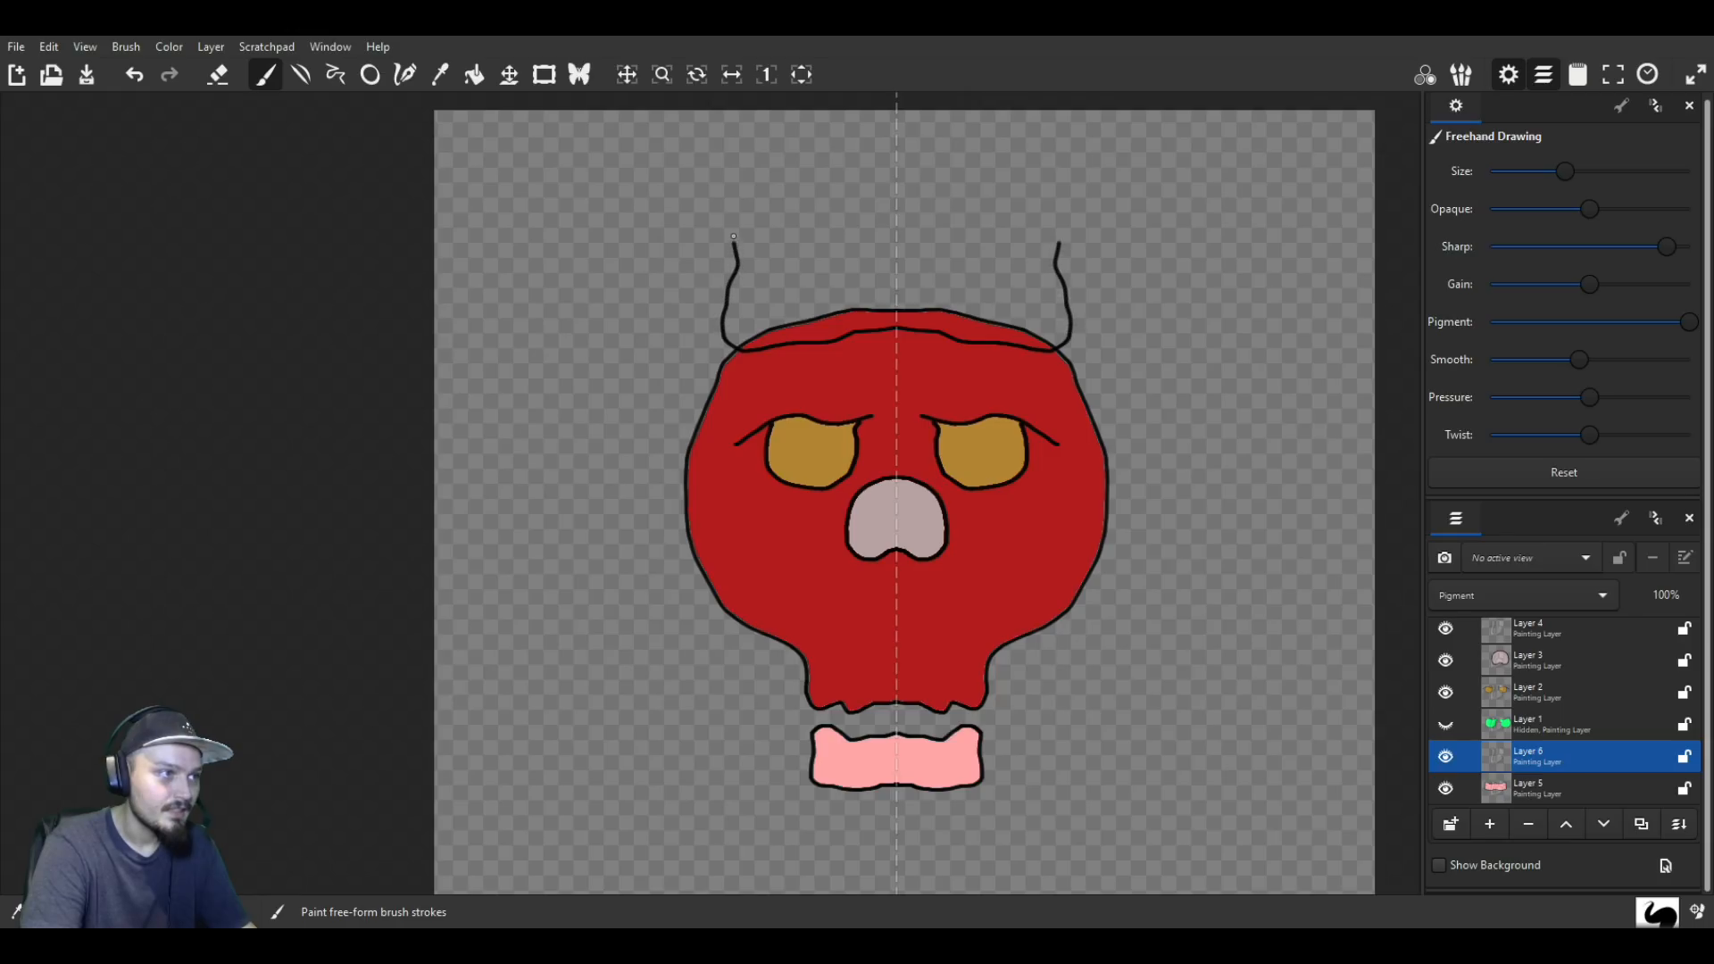
{"action": "left_click_drag", "start_coordinate": [764, 252], "coordinate": [786, 178]}
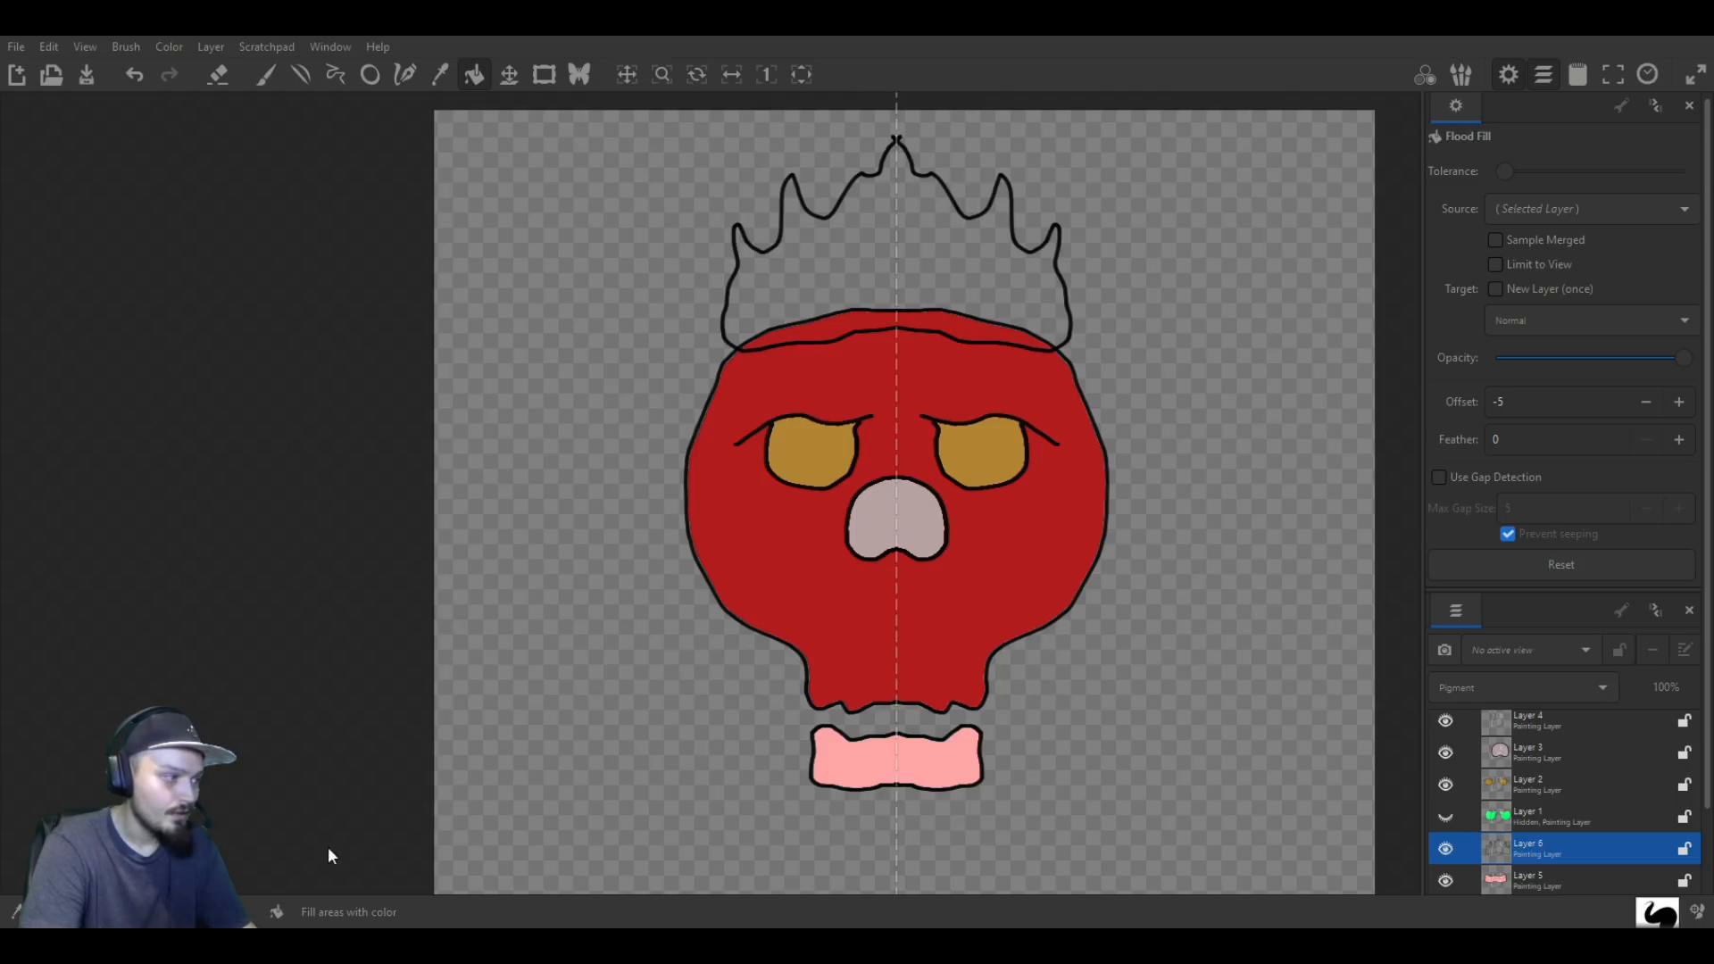
{"action": "left_click", "coordinate": [836, 277]}
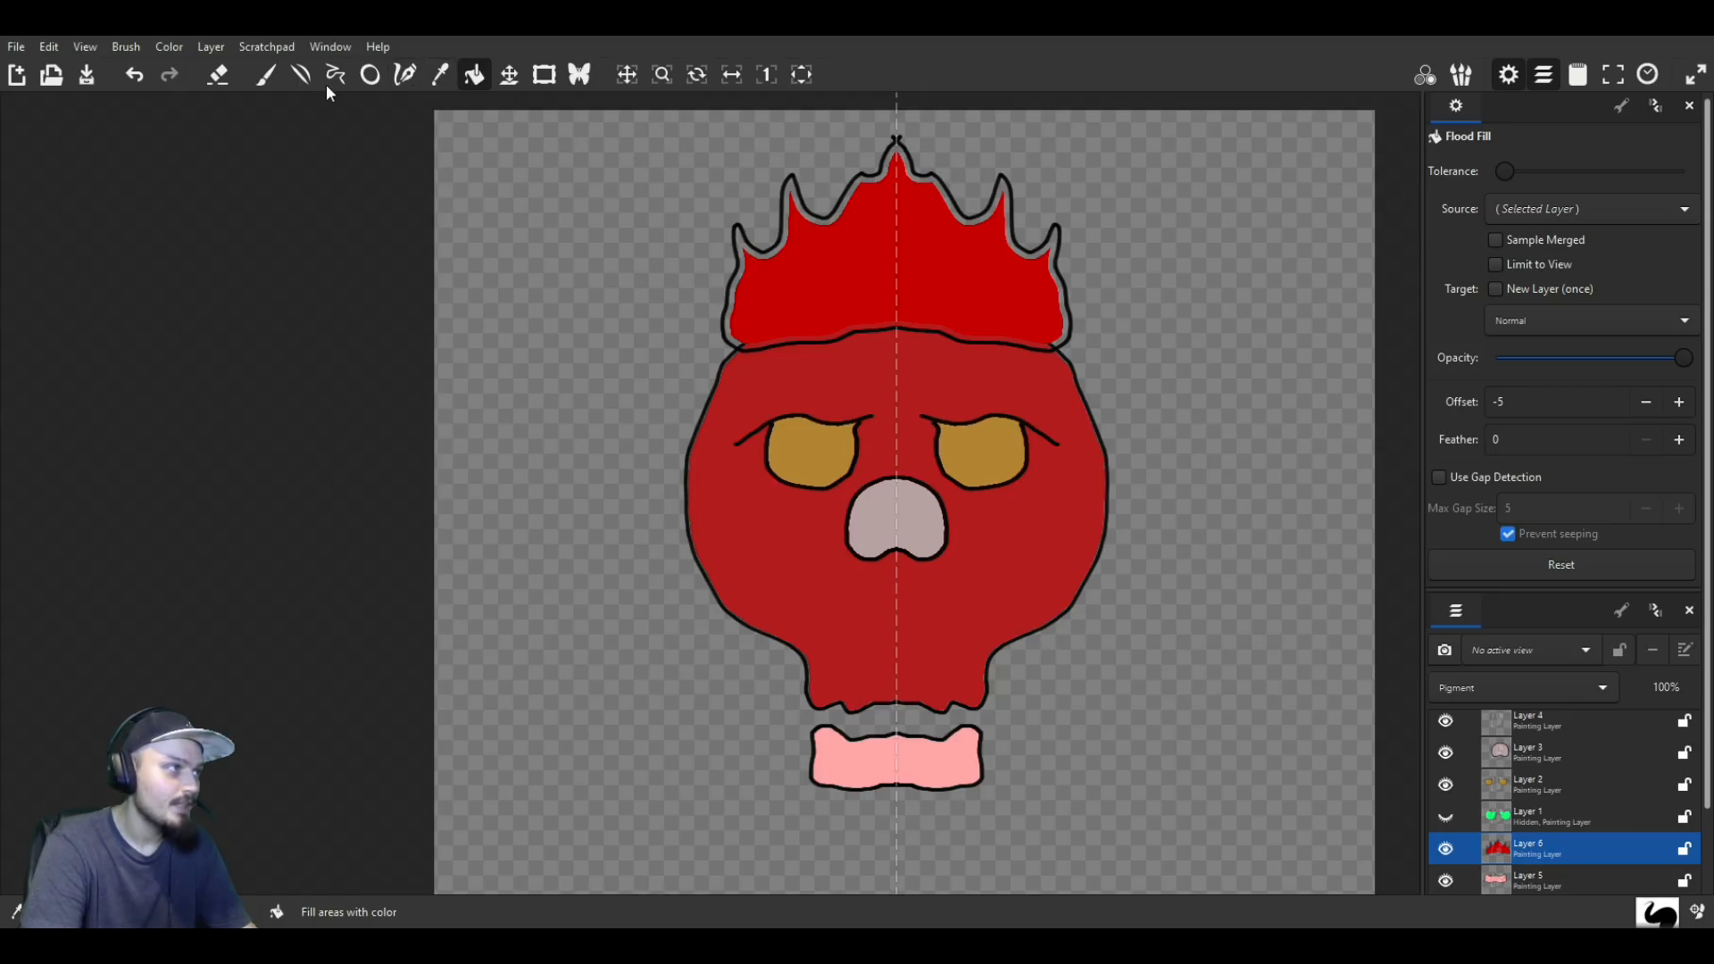
Step: Paint a white core at the base of the flame with a larger brush and surround it with yellow
{"action": "left_click", "coordinate": [266, 75]}
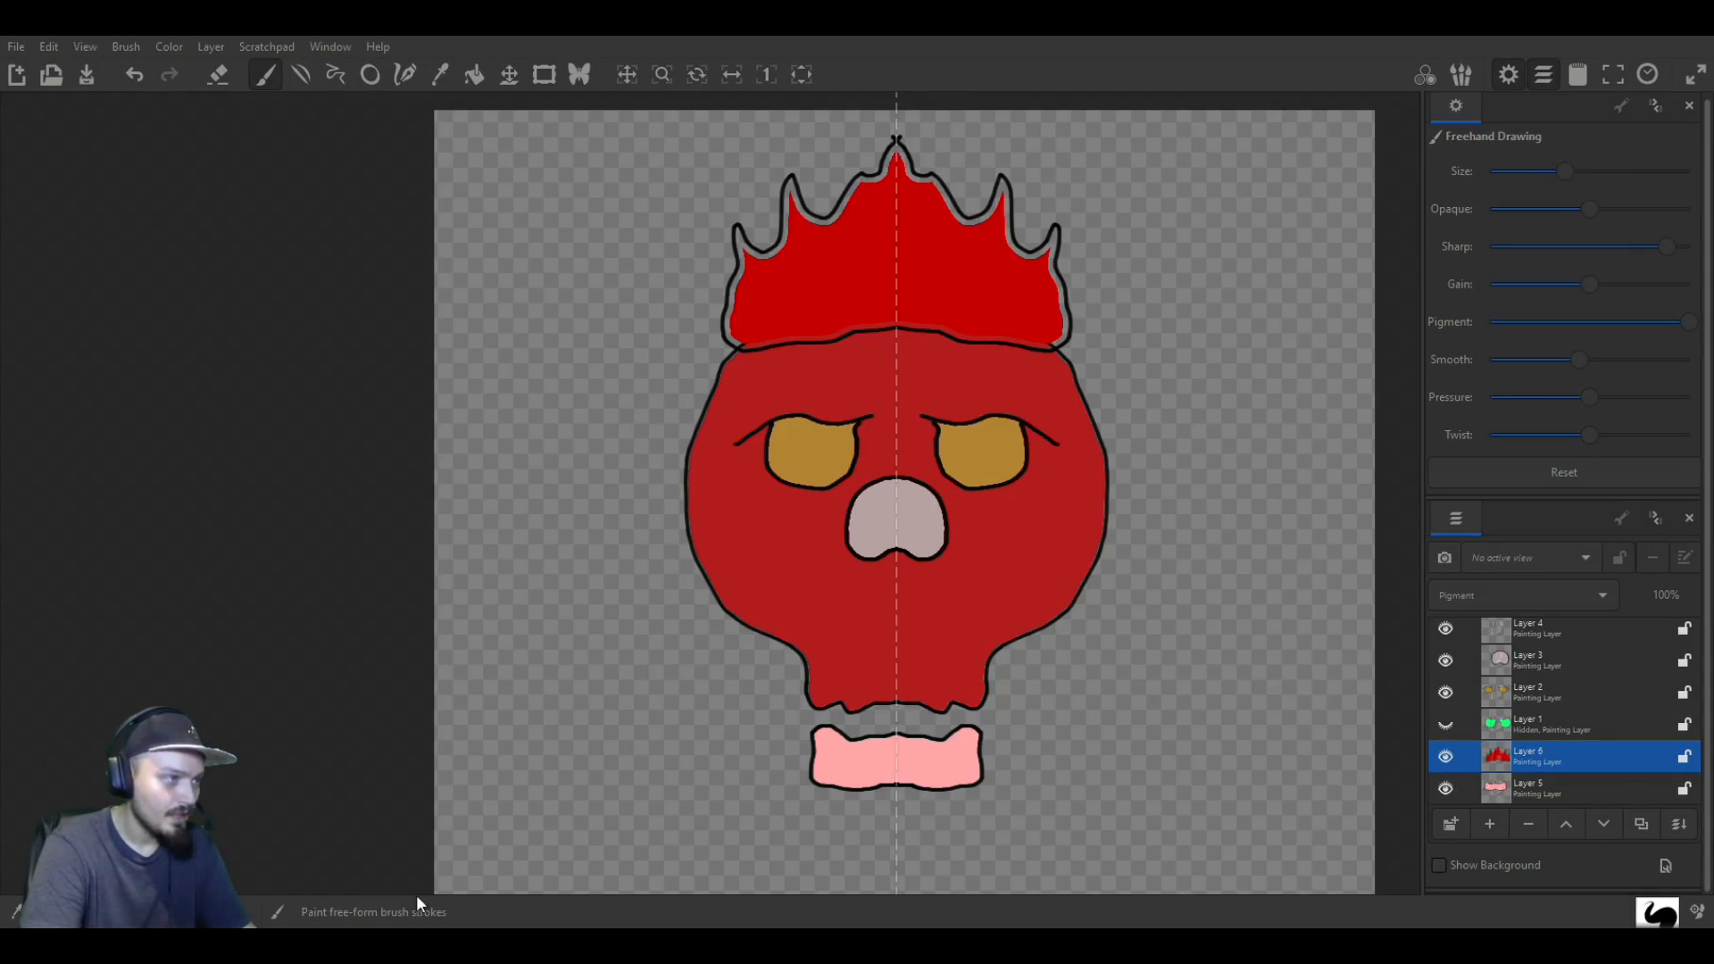
{"action": "left_click_drag", "start_coordinate": [1564, 170], "coordinate": [1616, 170]}
{"action": "left_click_drag", "start_coordinate": [895, 261], "coordinate": [877, 323]}
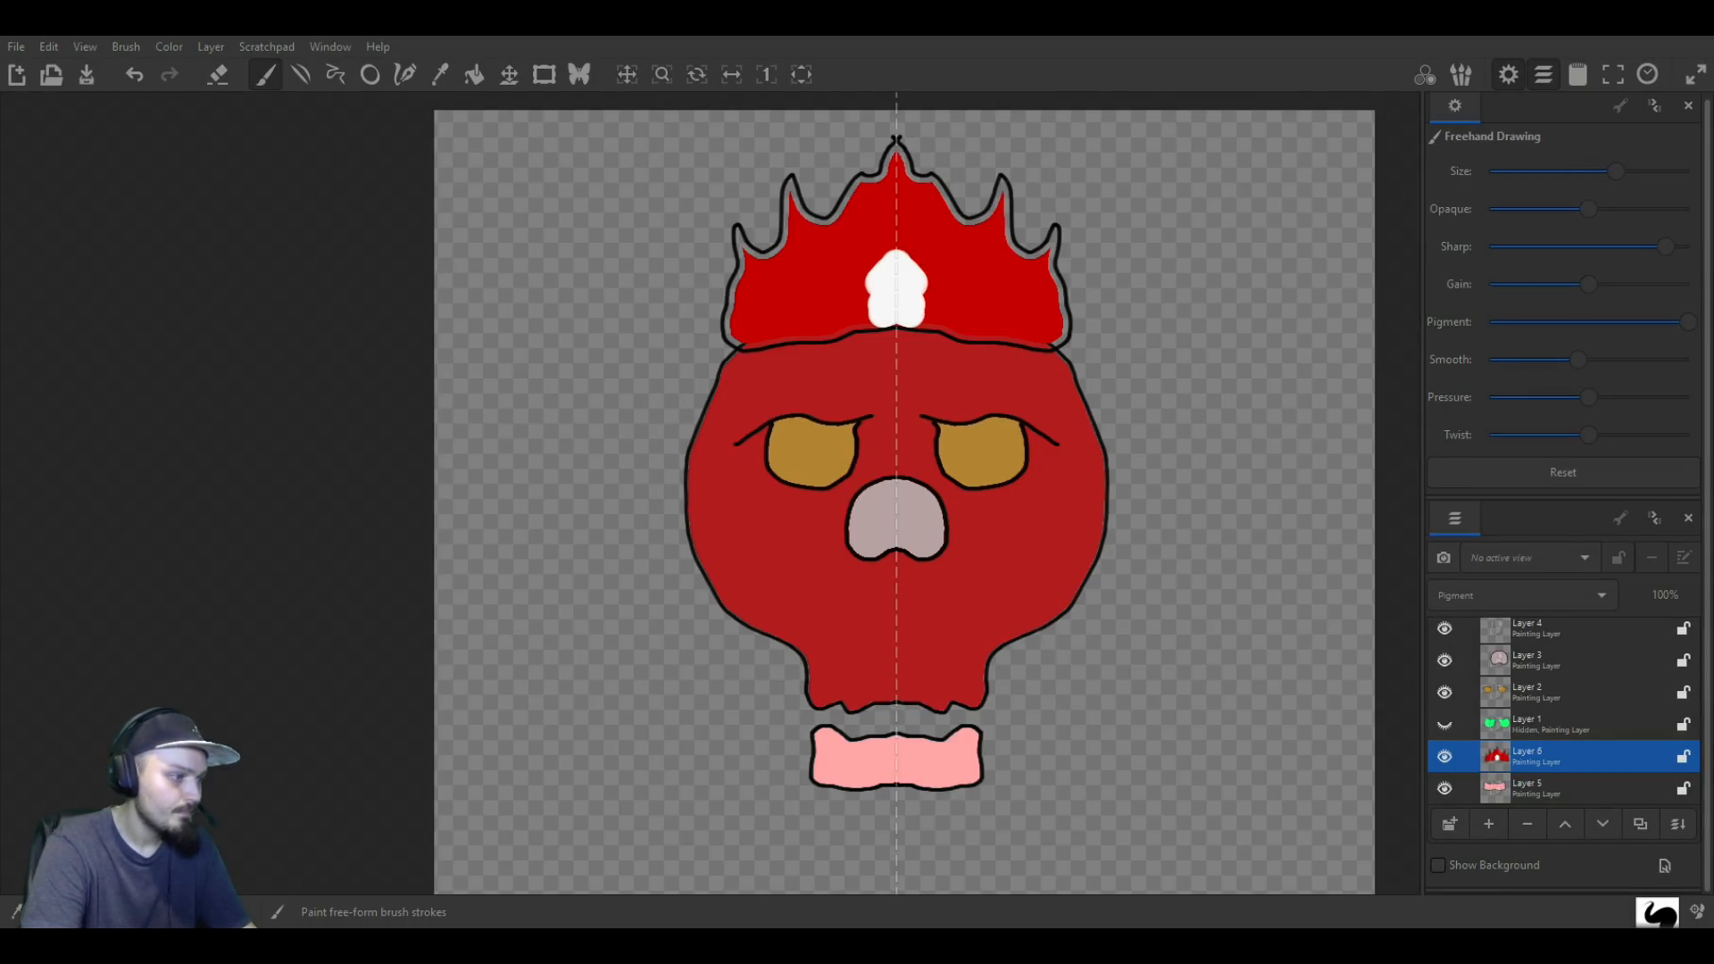
{"action": "mouse_move", "coordinate": [866, 307]}
{"action": "left_mouse_down"}
{"action": "mouse_move", "coordinate": [890, 235]}
{"action": "mouse_move", "coordinate": [856, 254]}
{"action": "mouse_move", "coordinate": [831, 323]}
{"action": "left_mouse_up"}
Step: Paint a mirrored orange-red band around the yellow part of the flame
{"action": "scroll", "coordinate": [866, 317], "scroll_direction": "up", "scroll_amount": 3}
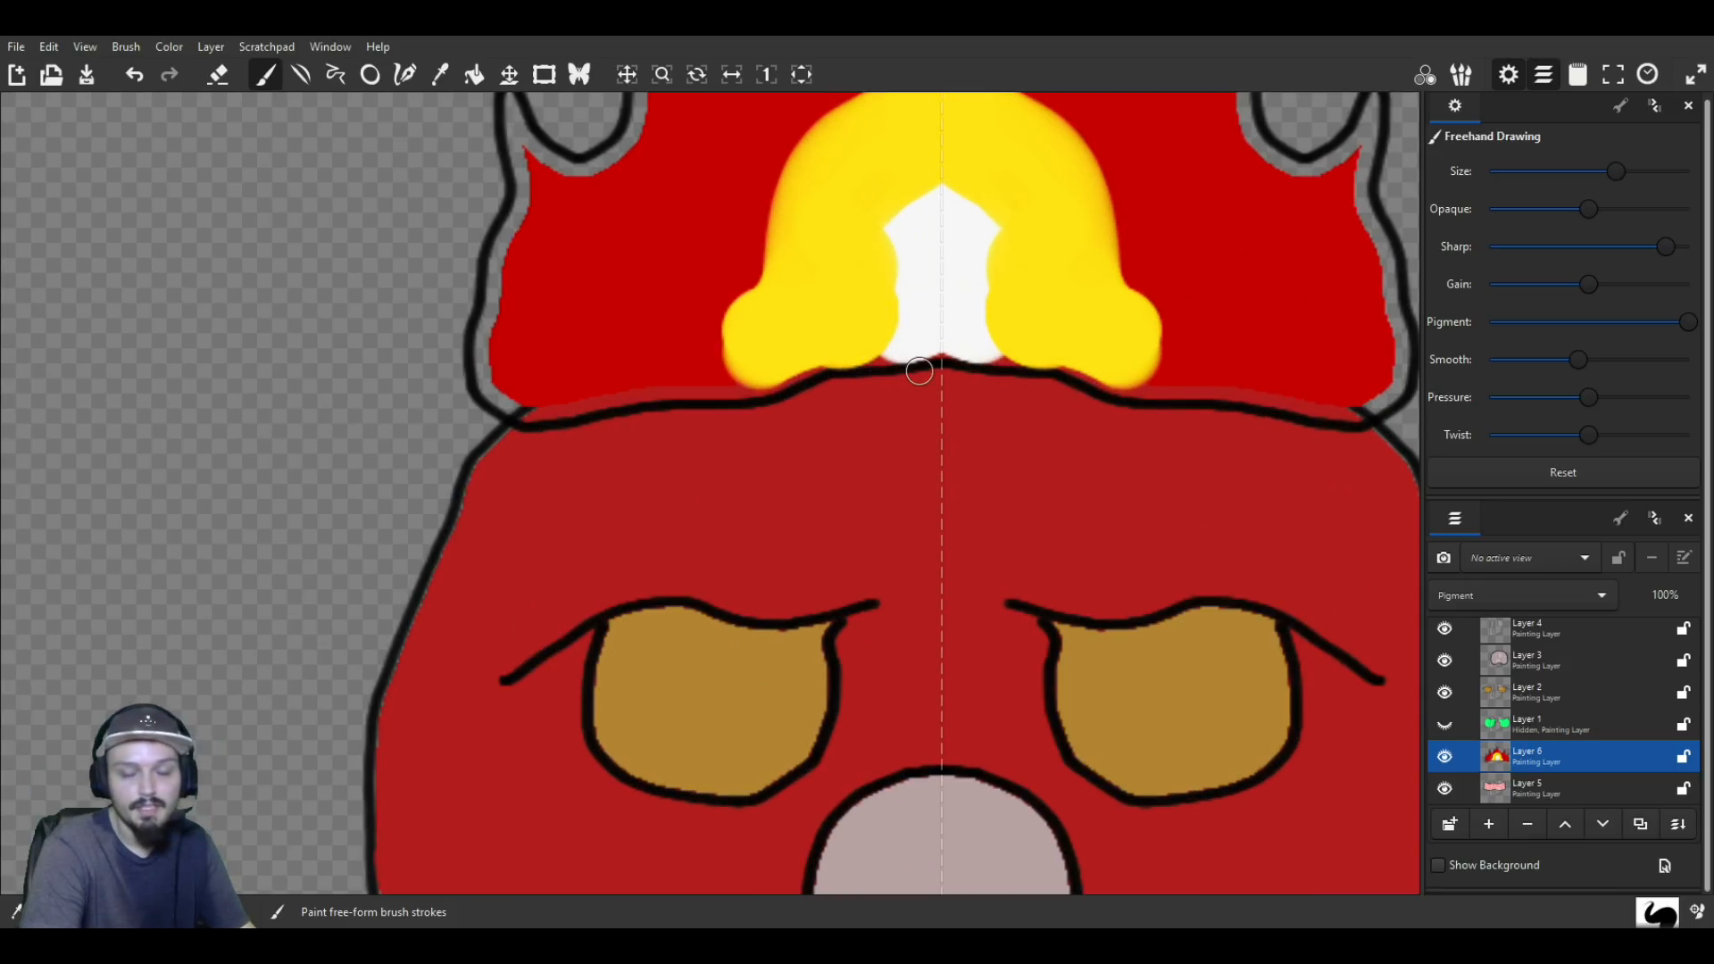
{"action": "scroll", "coordinate": [954, 307], "scroll_direction": "down", "scroll_amount": 3}
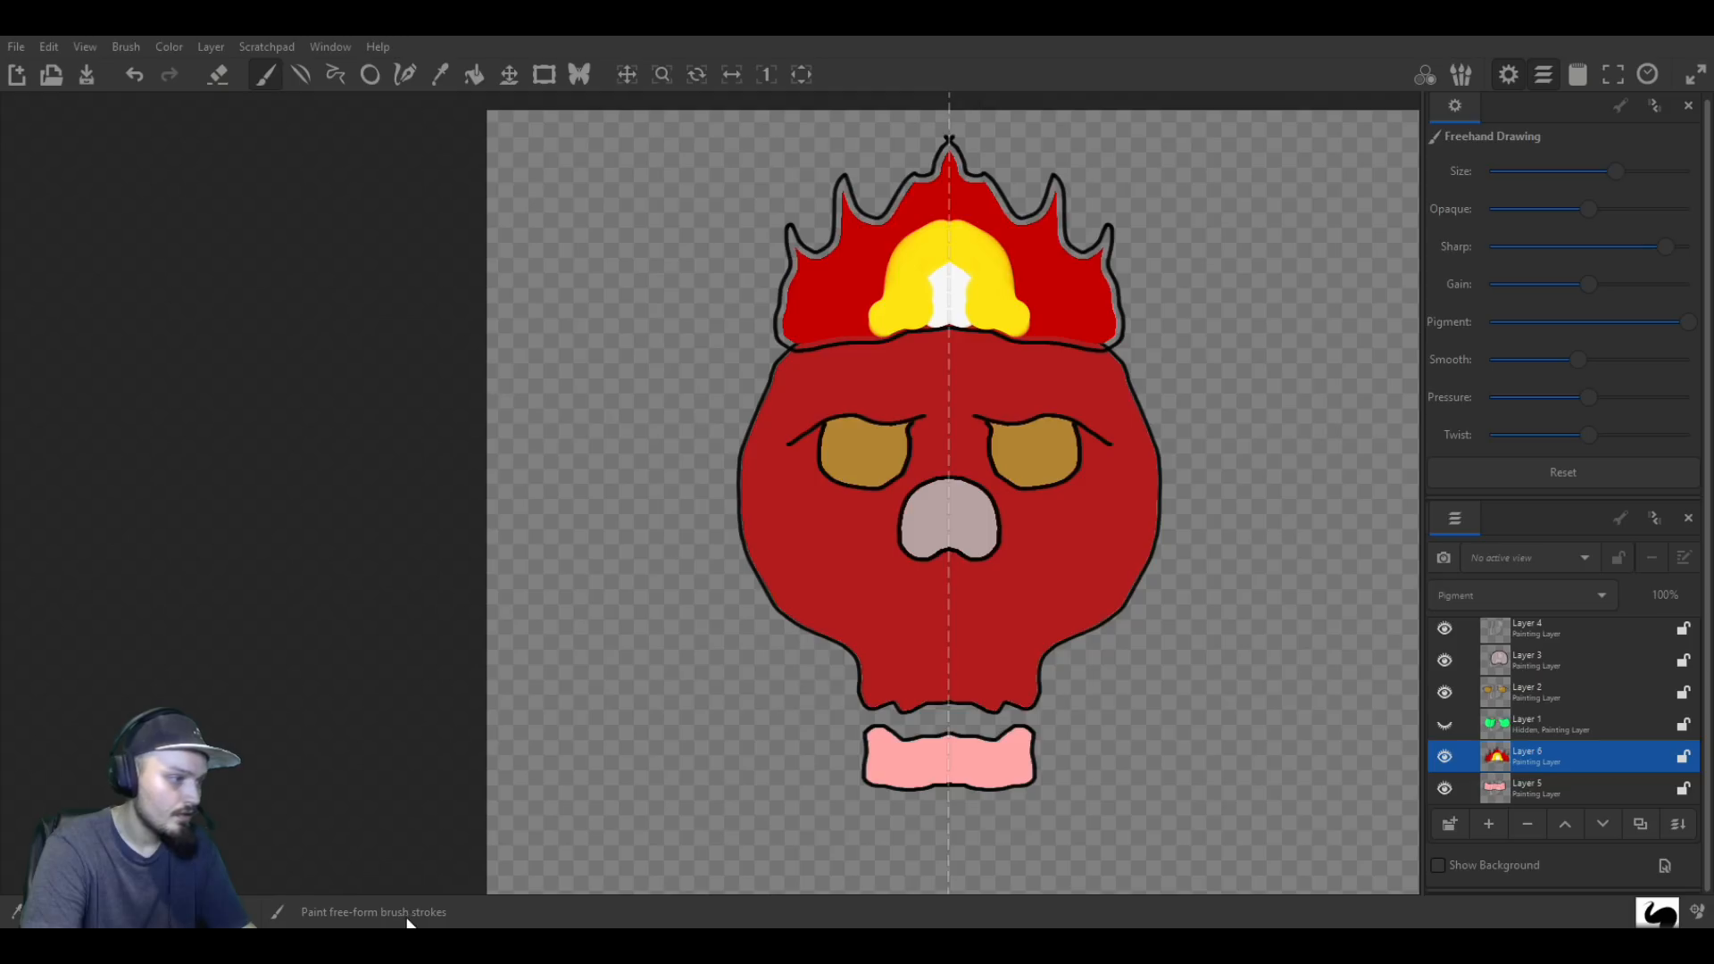
{"action": "left_click", "coordinate": [862, 317]}
{"action": "mouse_move", "coordinate": [868, 290]}
{"action": "left_mouse_down"}
{"action": "mouse_move", "coordinate": [916, 222]}
{"action": "mouse_move", "coordinate": [950, 207]}
{"action": "mouse_move", "coordinate": [894, 231]}
{"action": "mouse_move", "coordinate": [854, 329]}
{"action": "mouse_move", "coordinate": [835, 319]}
{"action": "mouse_move", "coordinate": [861, 243]}
{"action": "mouse_move", "coordinate": [814, 327]}
{"action": "left_mouse_up"}
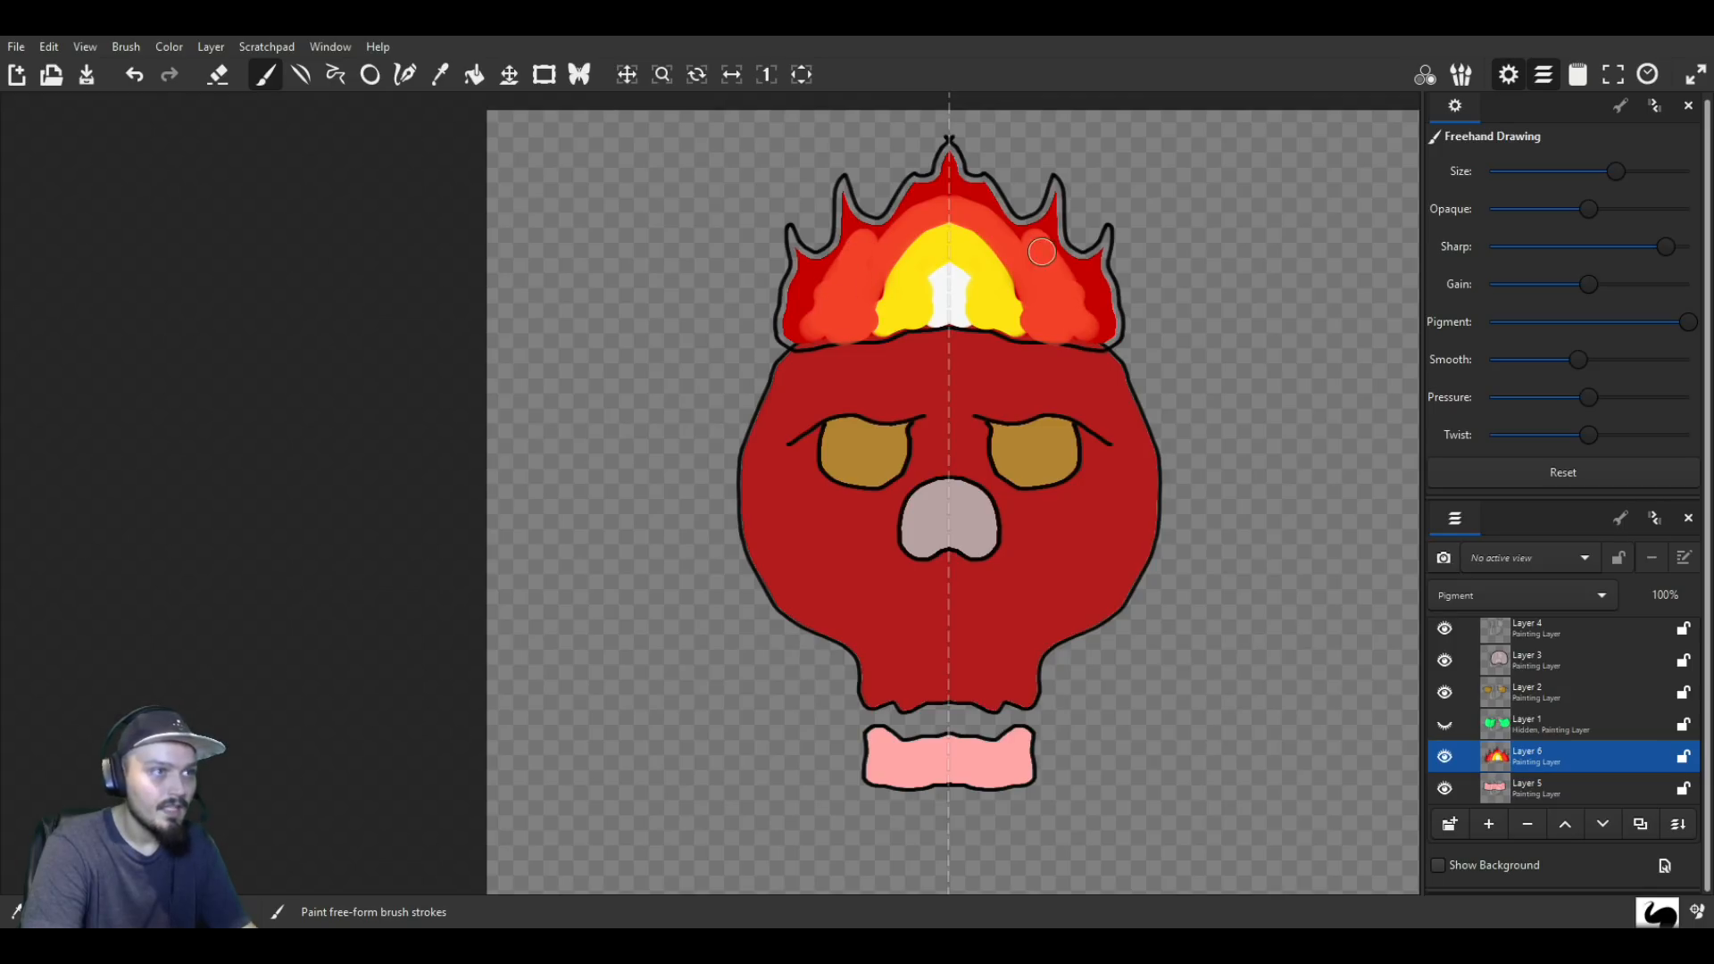
Step: Hide the flame, ochre eyes, nose, jaw and empty top layers so that only the red skull layer stays shown
{"action": "left_click", "coordinate": [1445, 758]}
{"action": "left_click", "coordinate": [1445, 693]}
{"action": "left_click", "coordinate": [1445, 629]}
{"action": "left_click", "coordinate": [1446, 661]}
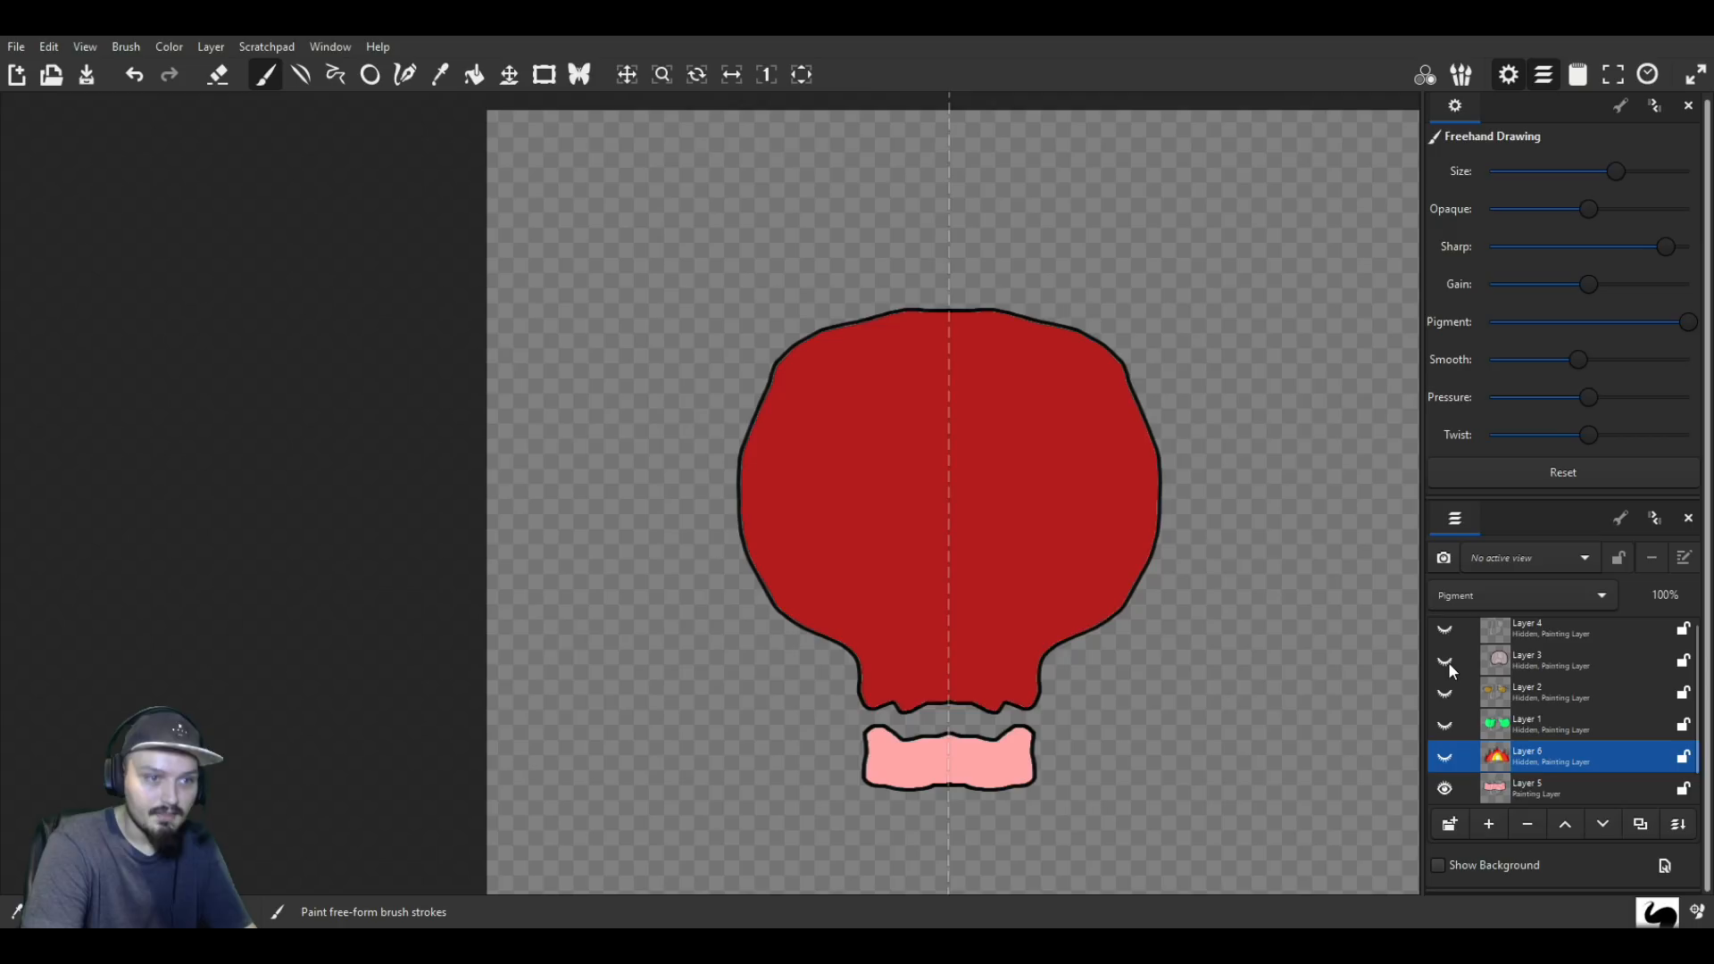
{"action": "scroll", "coordinate": [1464, 688], "scroll_direction": "down", "scroll_amount": 1}
{"action": "left_click", "coordinate": [1444, 757]}
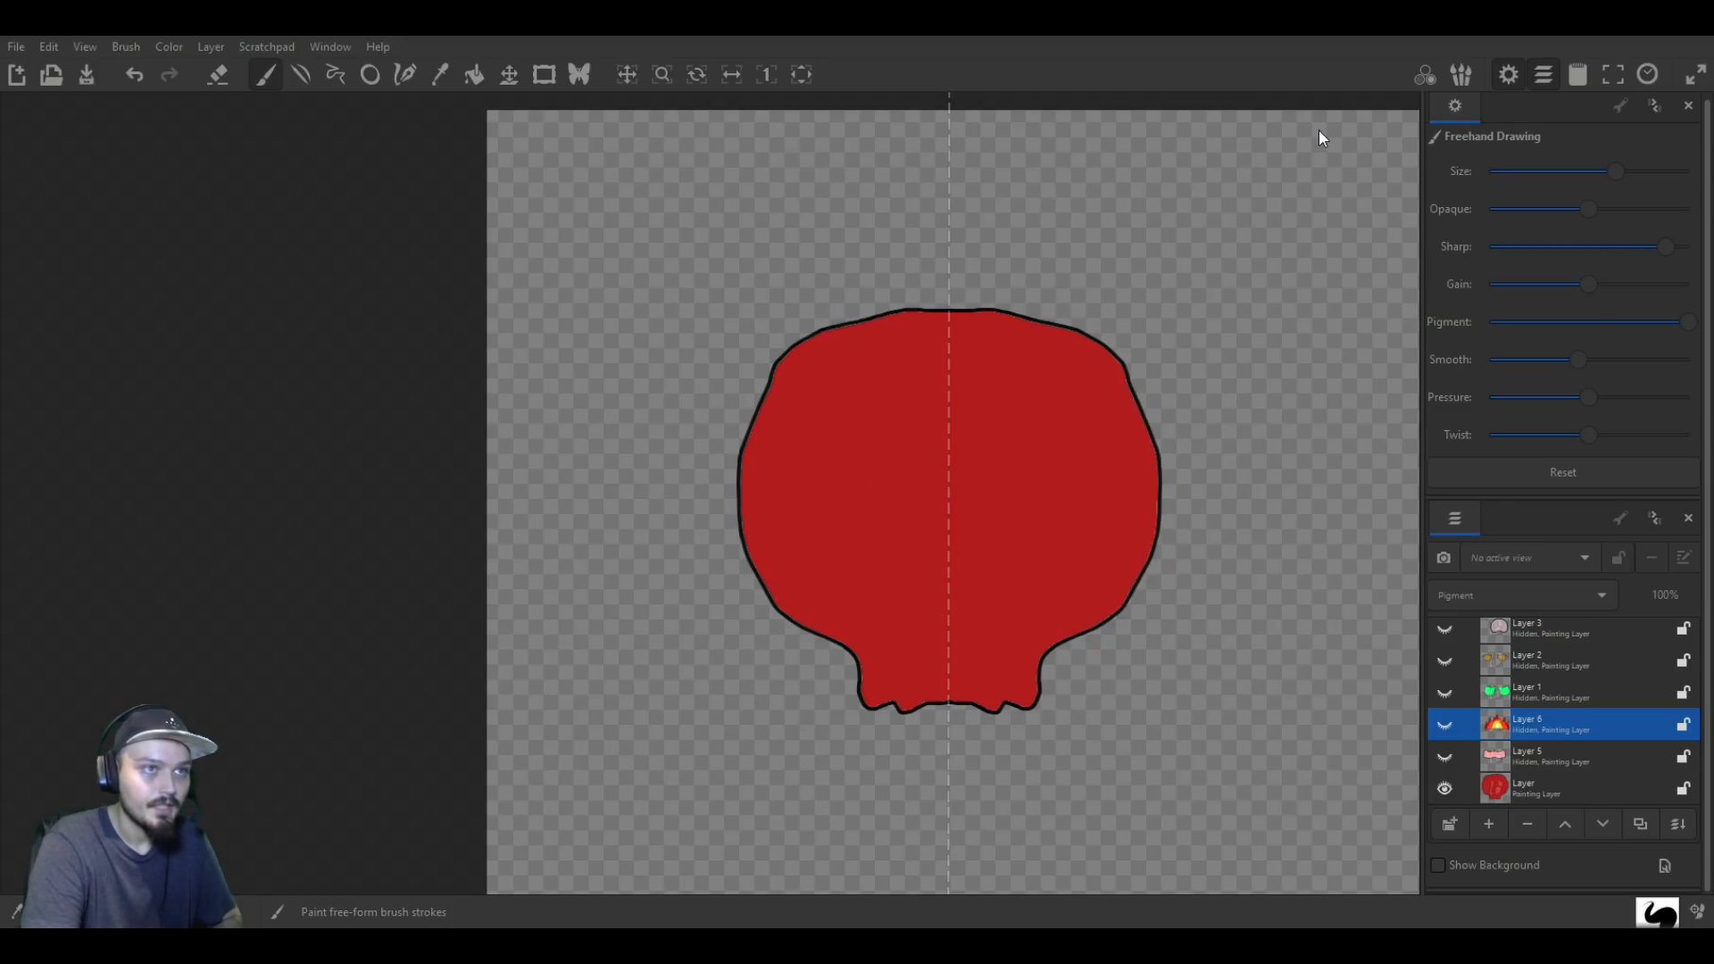
Step: Isolate the green eyes by showing and selecting their layer and hiding the red skull layer
{"action": "left_click", "coordinate": [1446, 693]}
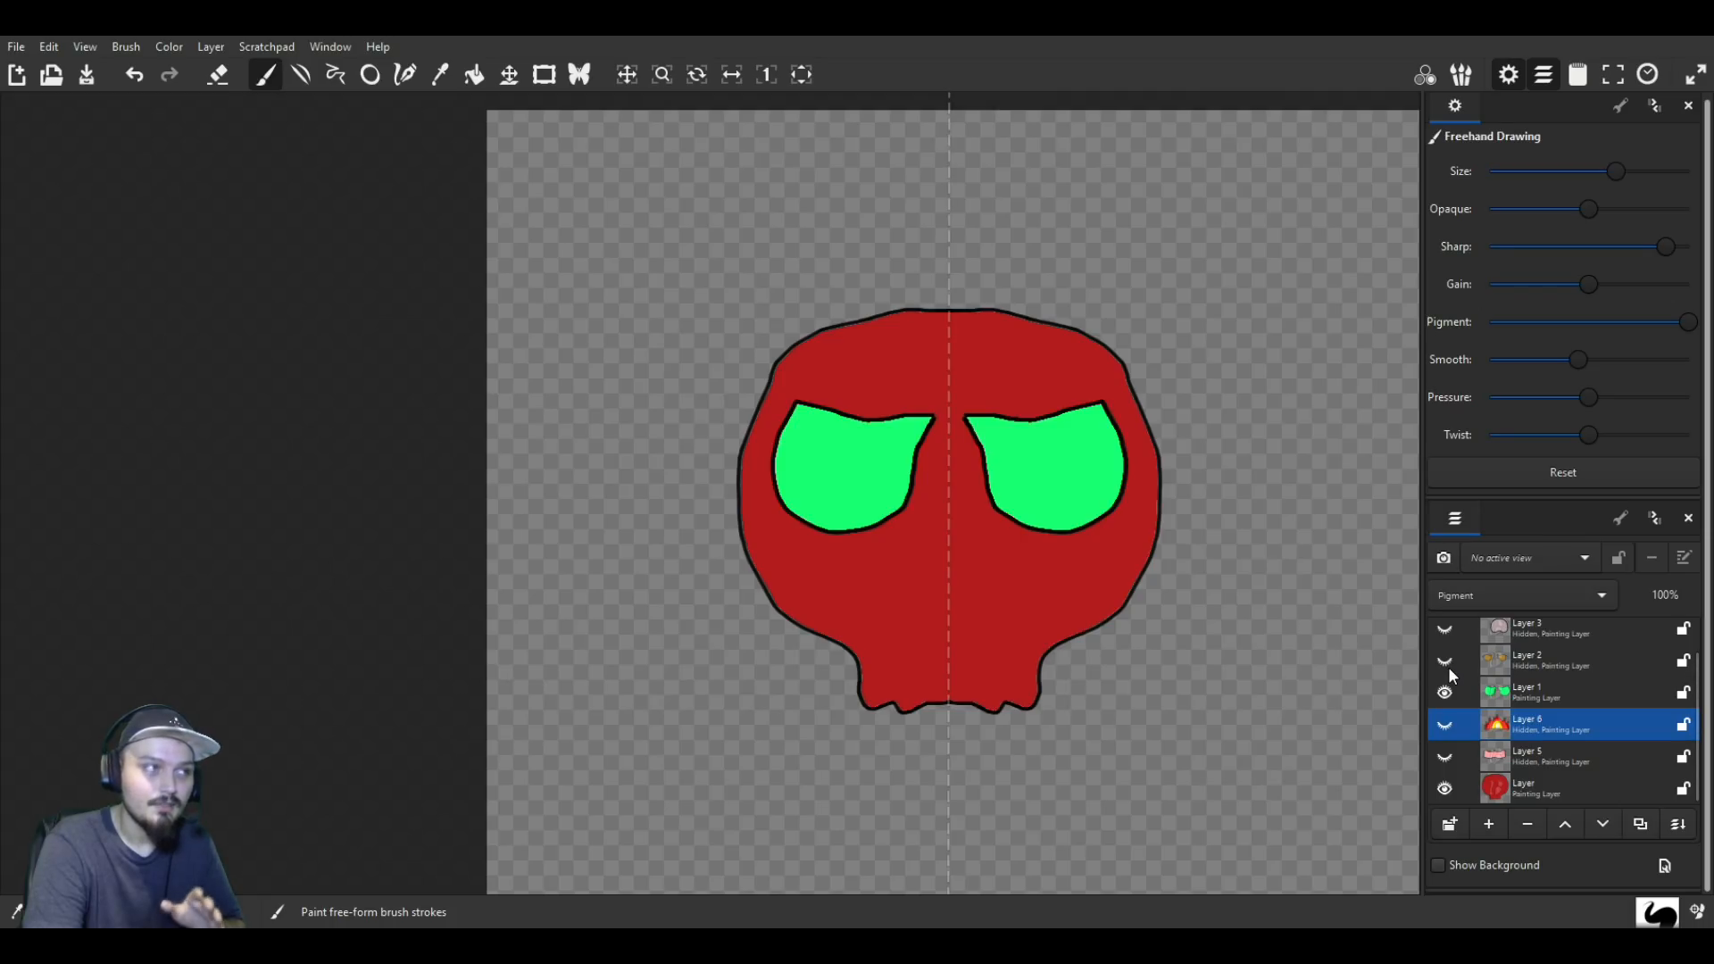
{"action": "left_click", "coordinate": [1446, 788]}
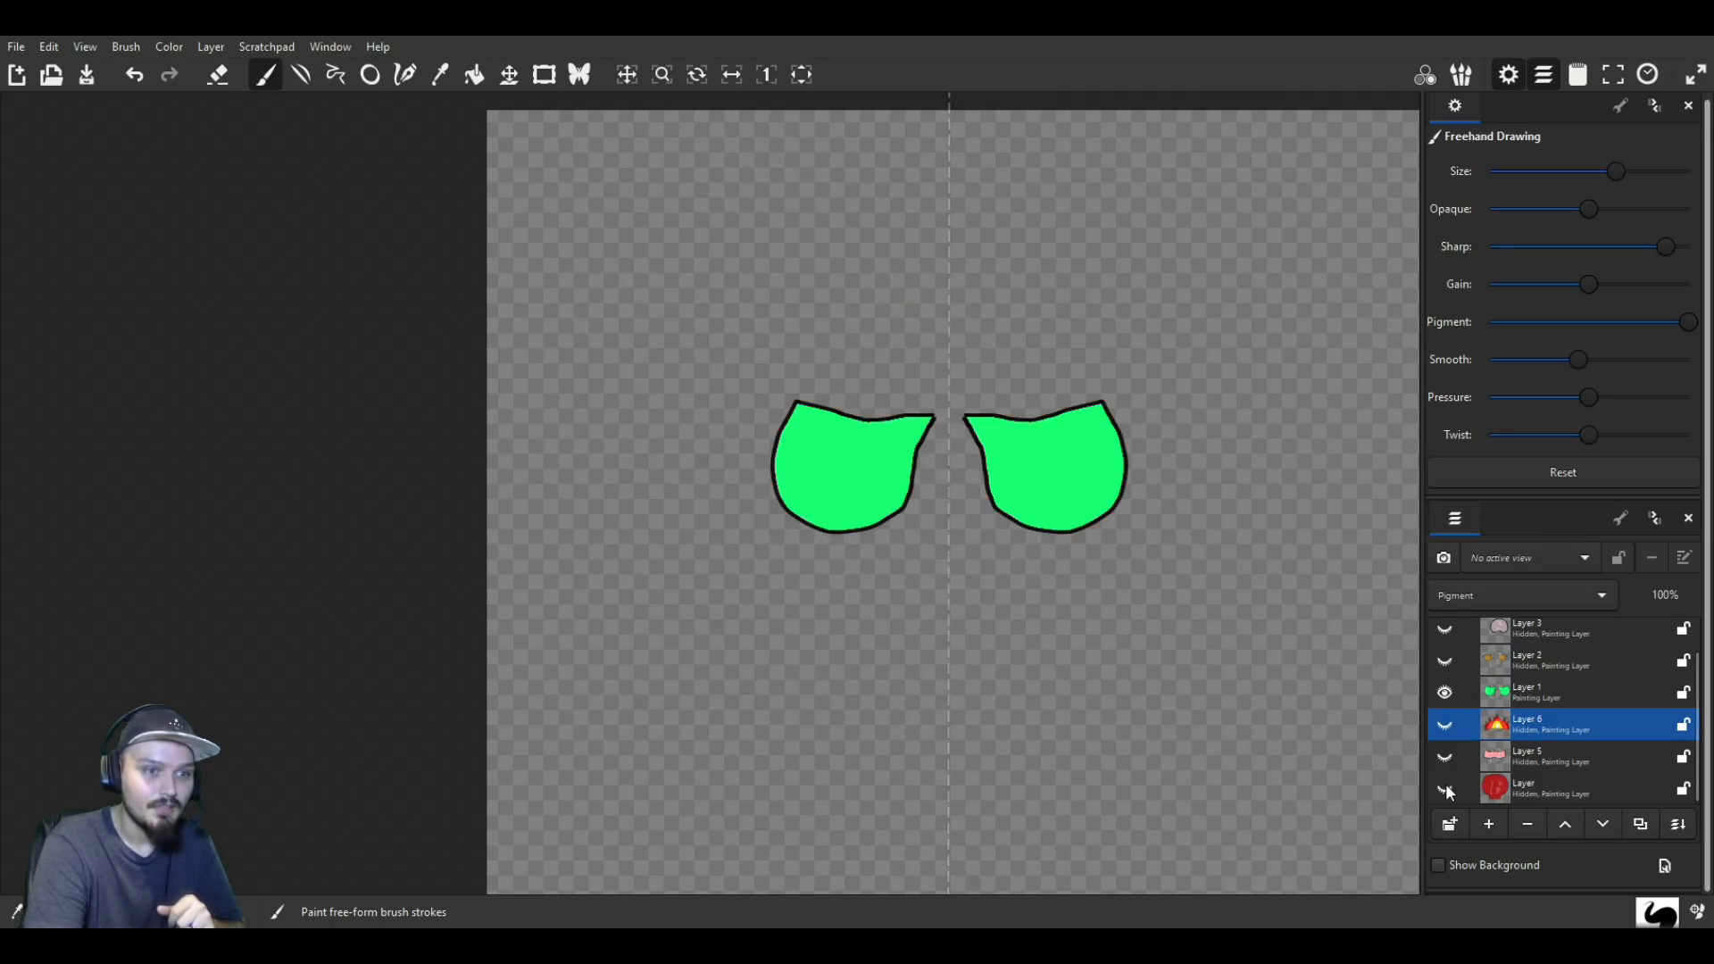
{"action": "left_click", "coordinate": [1528, 692]}
{"action": "left_click", "coordinate": [1439, 865]}
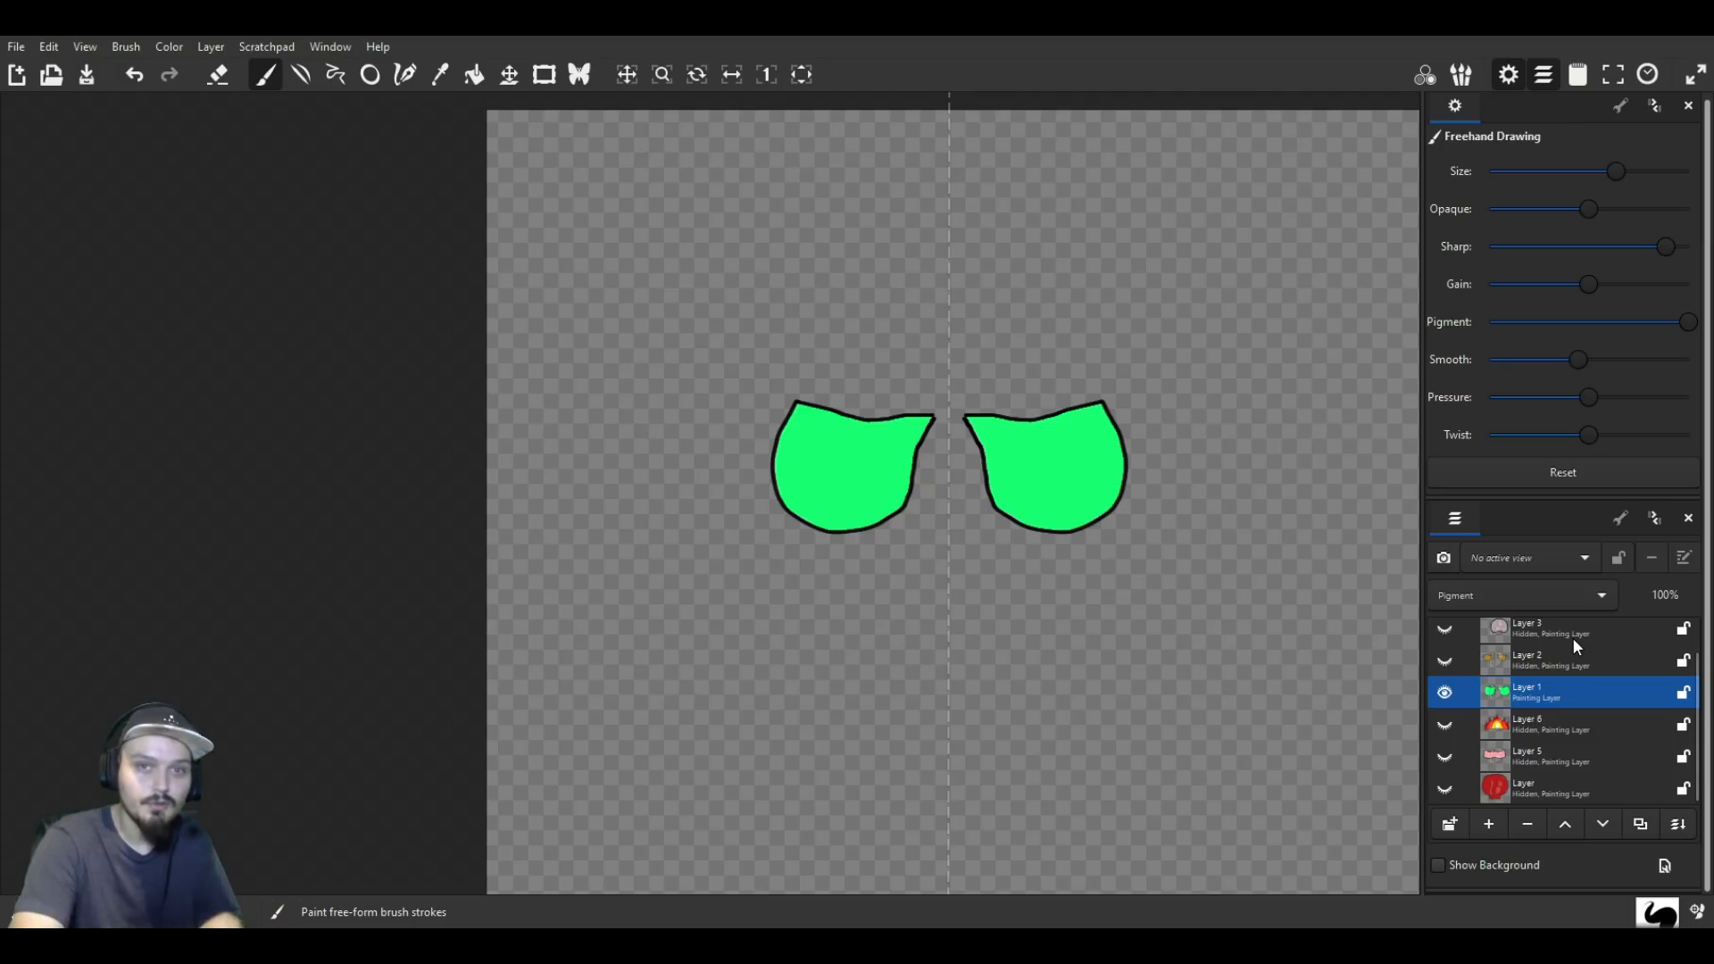
Step: Show the red skull, jaw, flame and nose layers together with the green eyes
{"action": "left_click", "coordinate": [1446, 789]}
{"action": "left_click", "coordinate": [1442, 757]}
{"action": "left_click", "coordinate": [1444, 724]}
{"action": "left_click", "coordinate": [1453, 659]}
{"action": "left_click", "coordinate": [1451, 659]}
{"action": "scroll", "coordinate": [1458, 641], "scroll_direction": "up", "scroll_amount": 1}
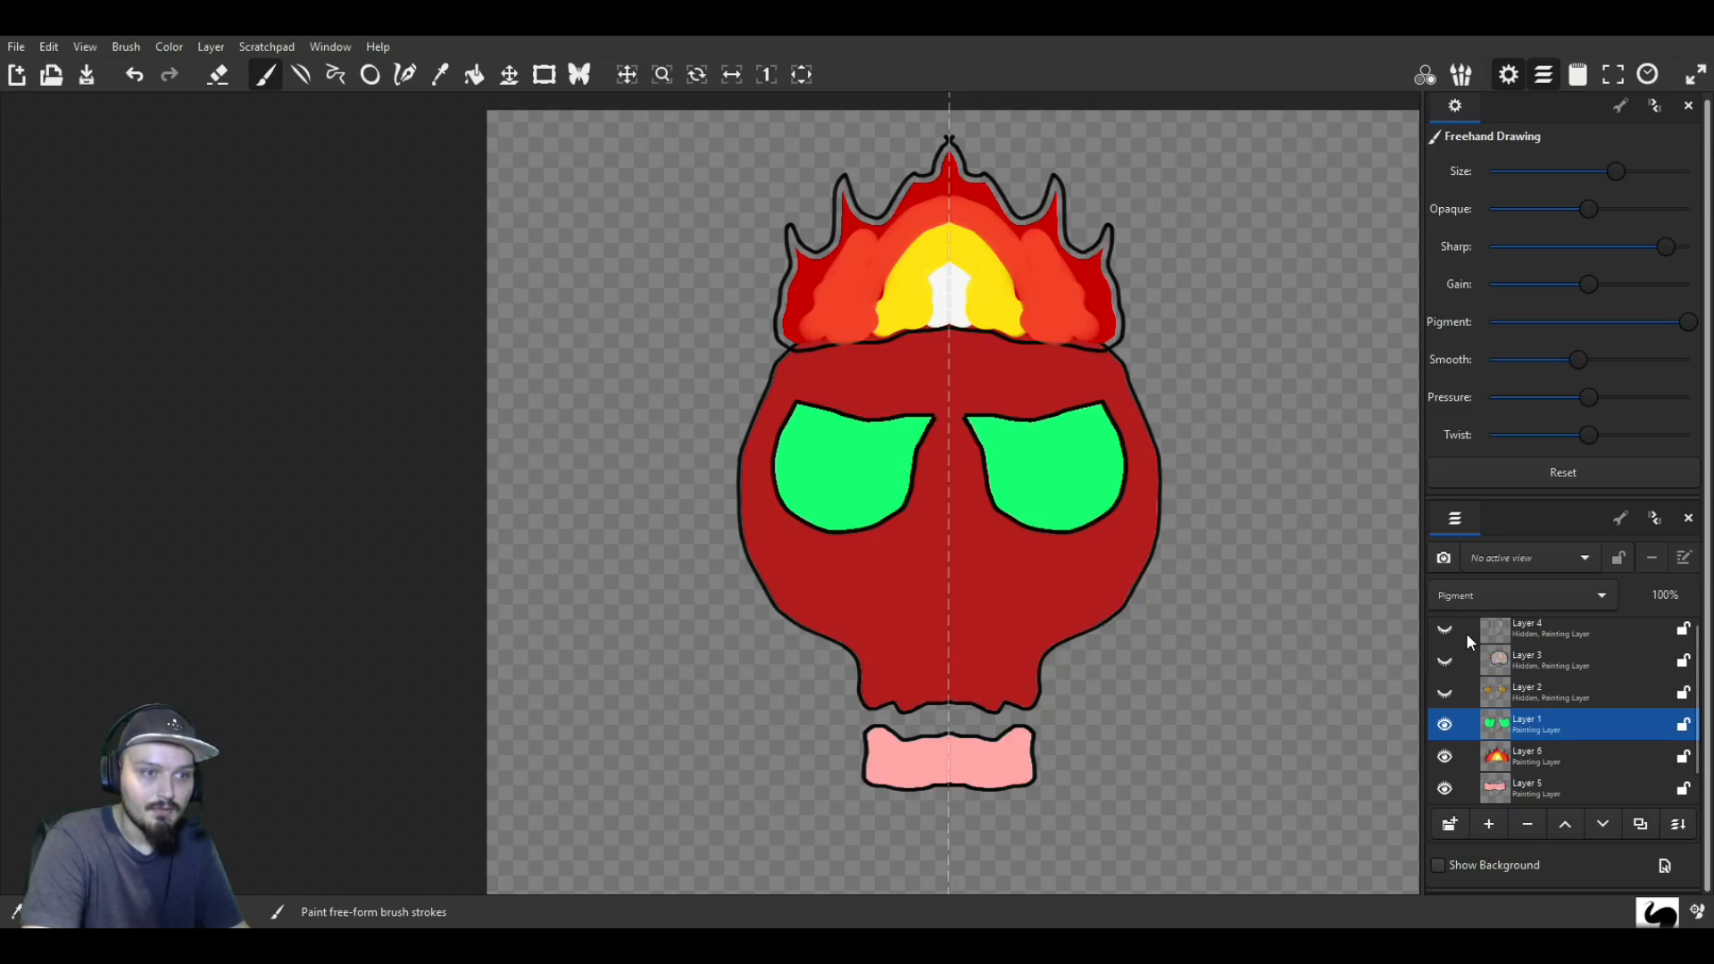
{"action": "scroll", "coordinate": [1463, 641], "scroll_direction": "down", "scroll_amount": 1}
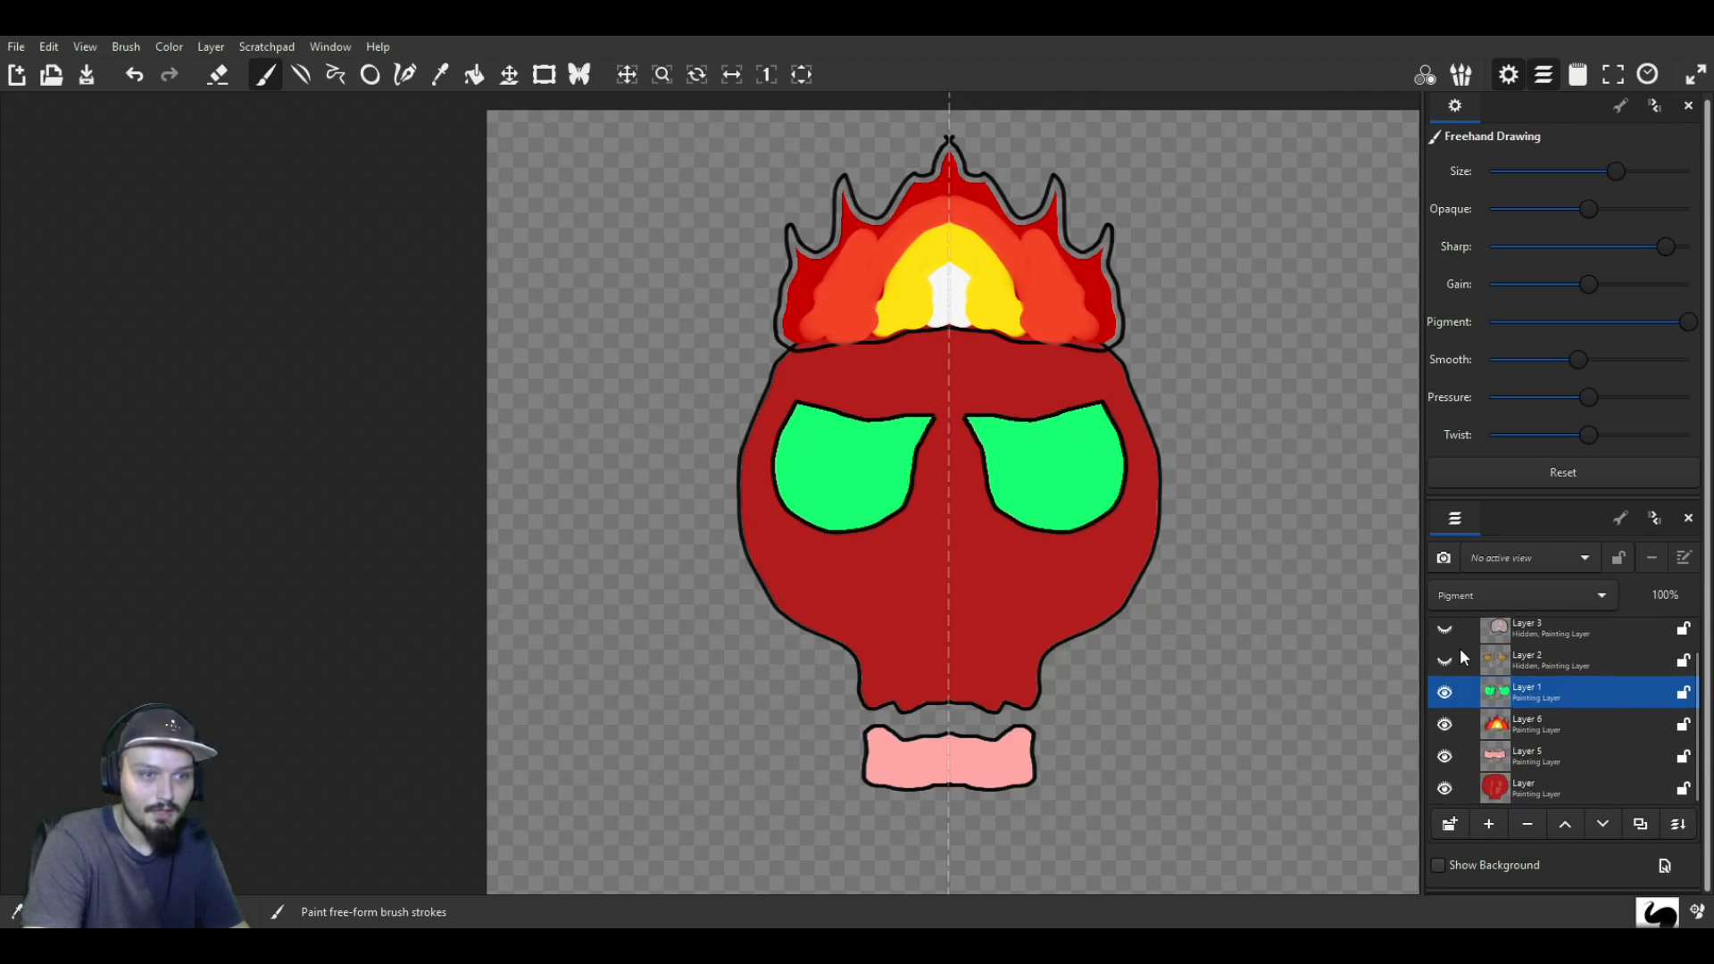
{"action": "left_click", "coordinate": [1444, 630]}
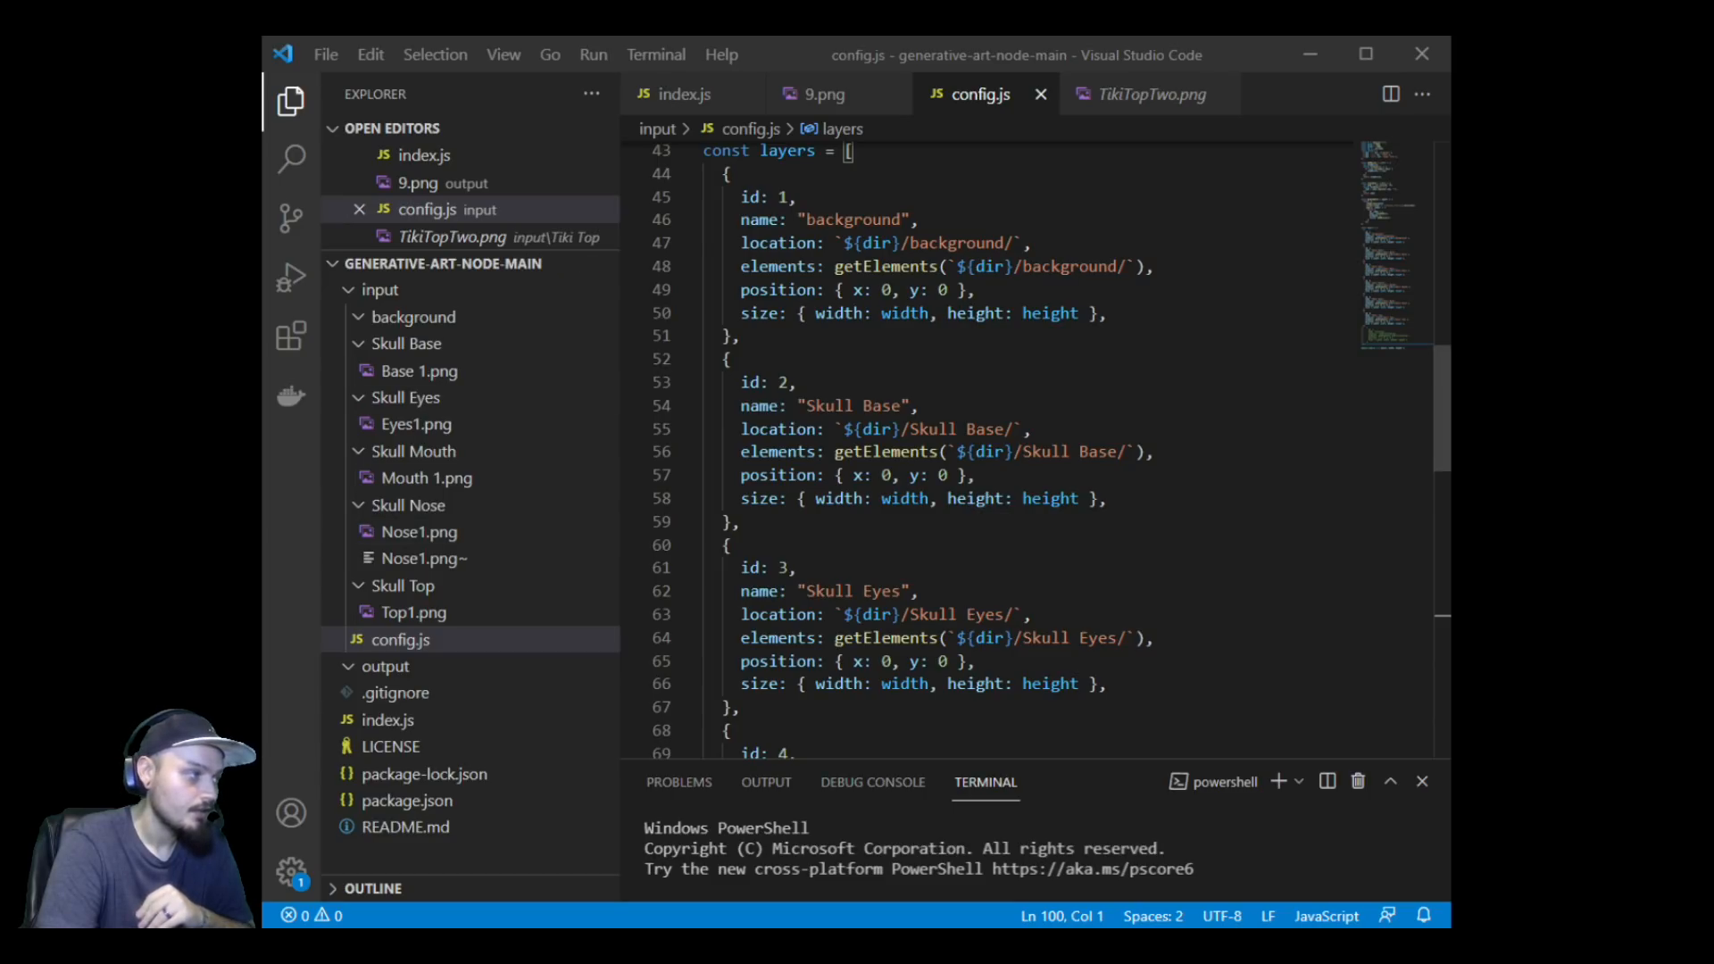
Step: Switch to Visual Studio Code and examine the skull entries in the layers array of config.js
{"action": "left_click", "coordinate": [870, 152]}
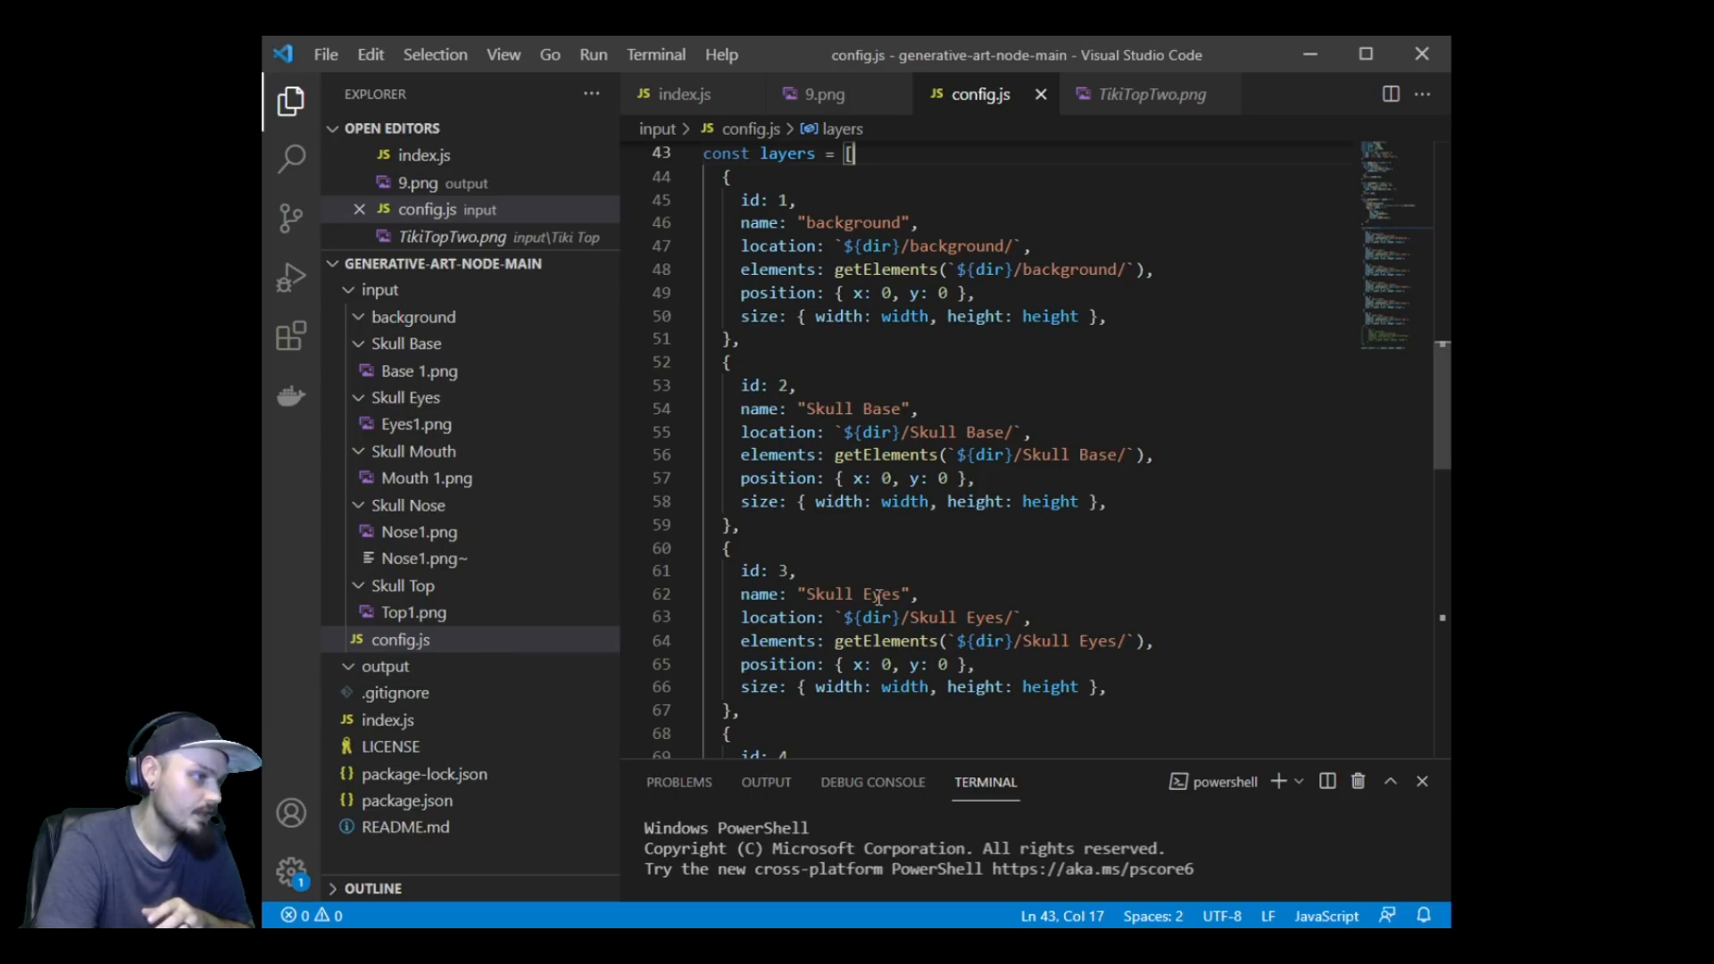
{"action": "scroll", "coordinate": [864, 535], "scroll_direction": "up", "scroll_amount": 1}
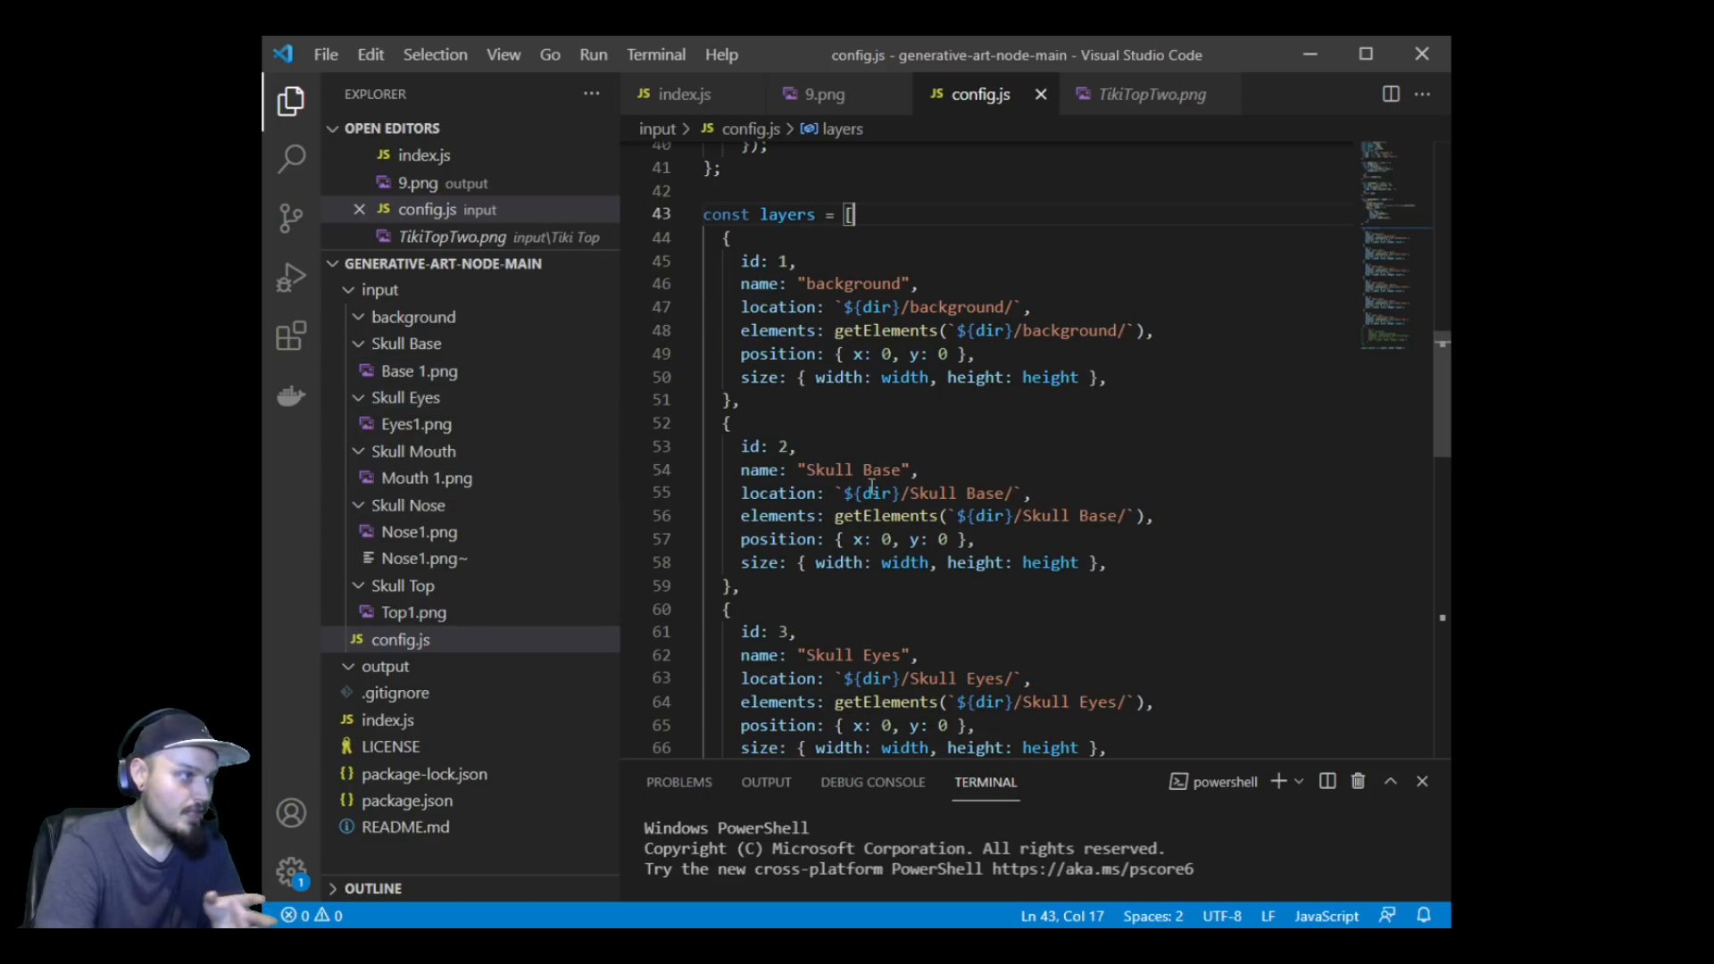
{"action": "scroll", "coordinate": [872, 487], "scroll_direction": "down", "scroll_amount": 1}
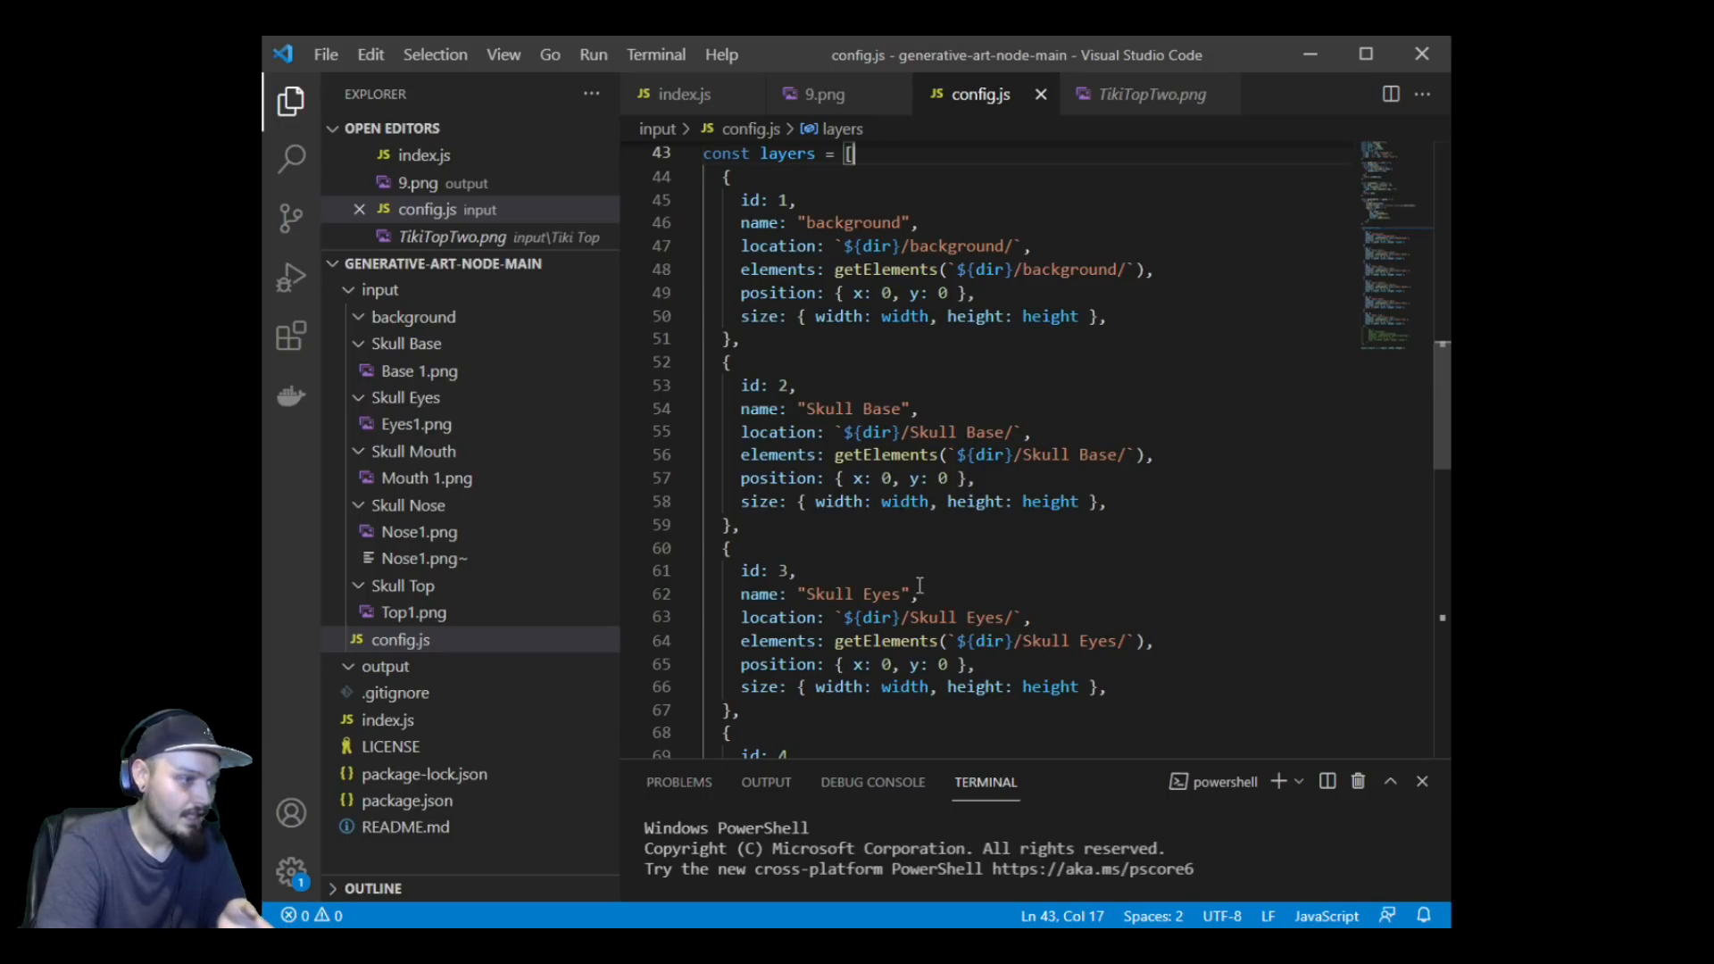